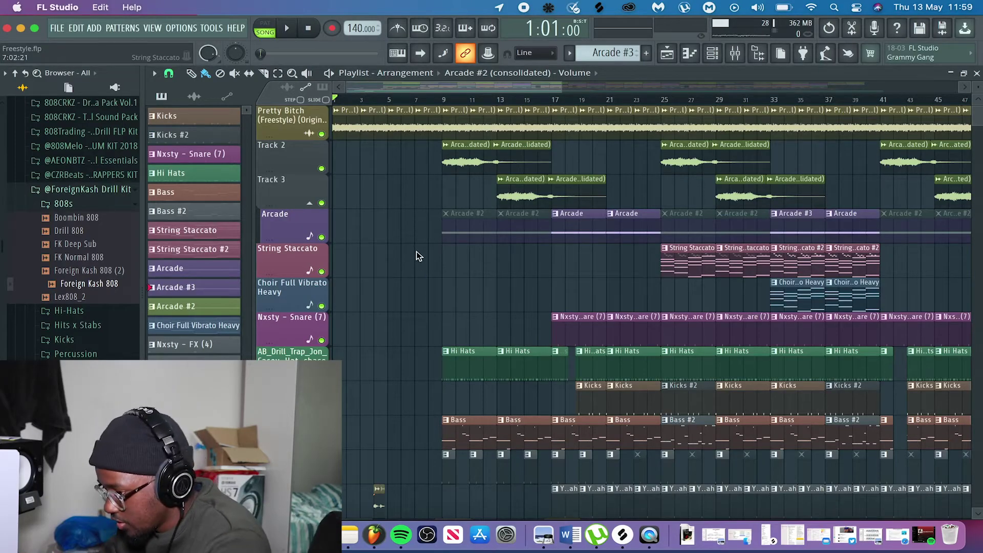
scroll(417, 251, "down", 10)
scroll(416, 251, "up", 5)
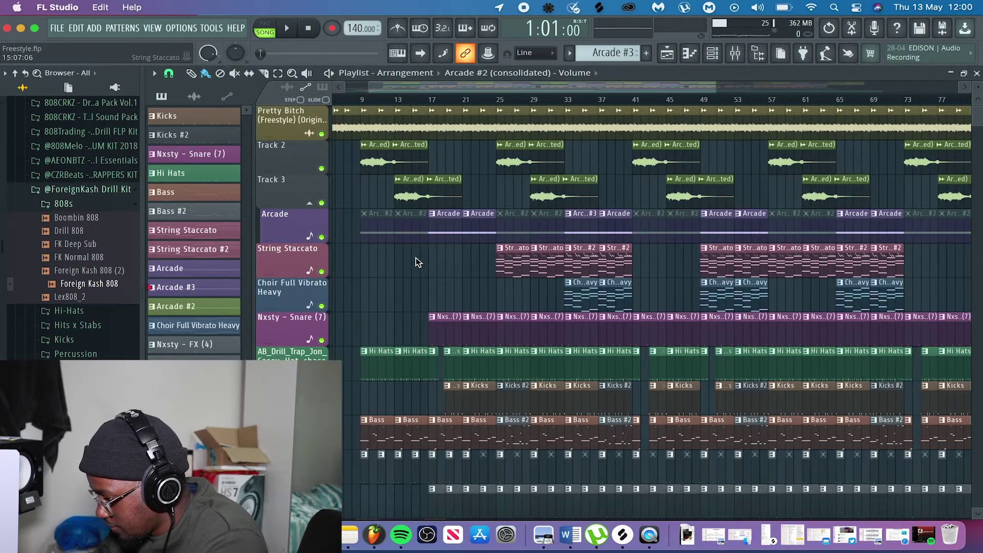
scroll(416, 261, "down", 6)
scroll(416, 261, "up", 6)
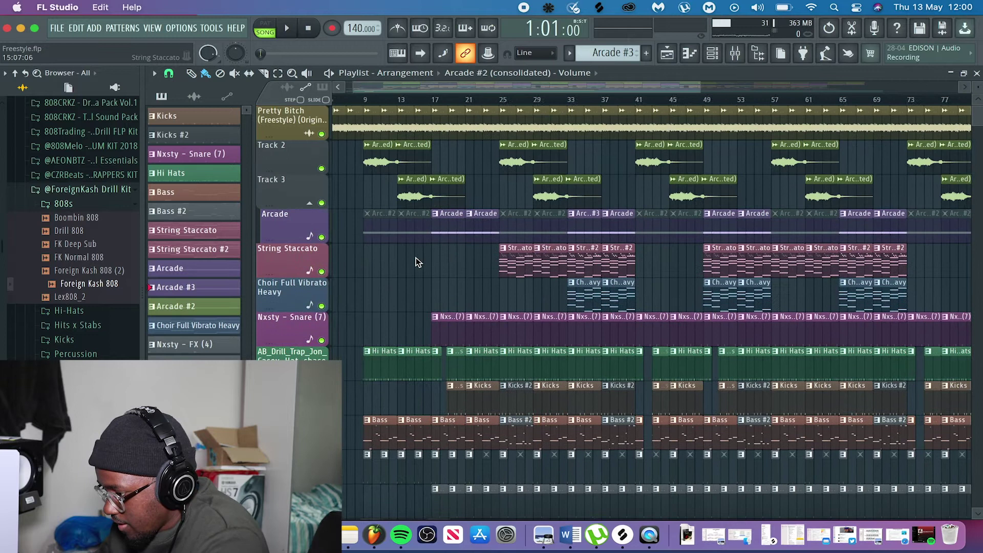
scroll(416, 261, "left", 2)
Switch to Spotify, go back to the Black Rob artist page and play a short excerpt of "Whoa!".
left_click(401, 535)
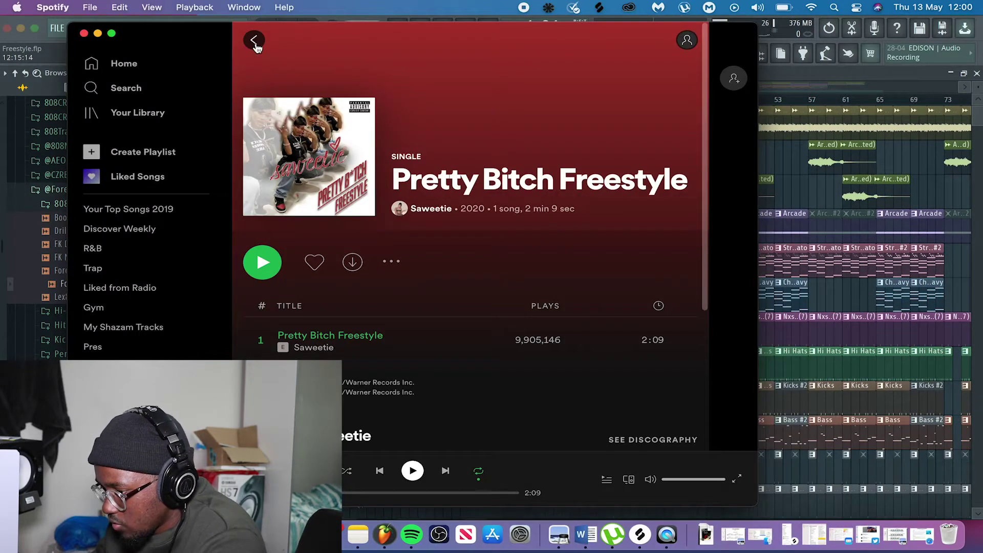
left_click(255, 43)
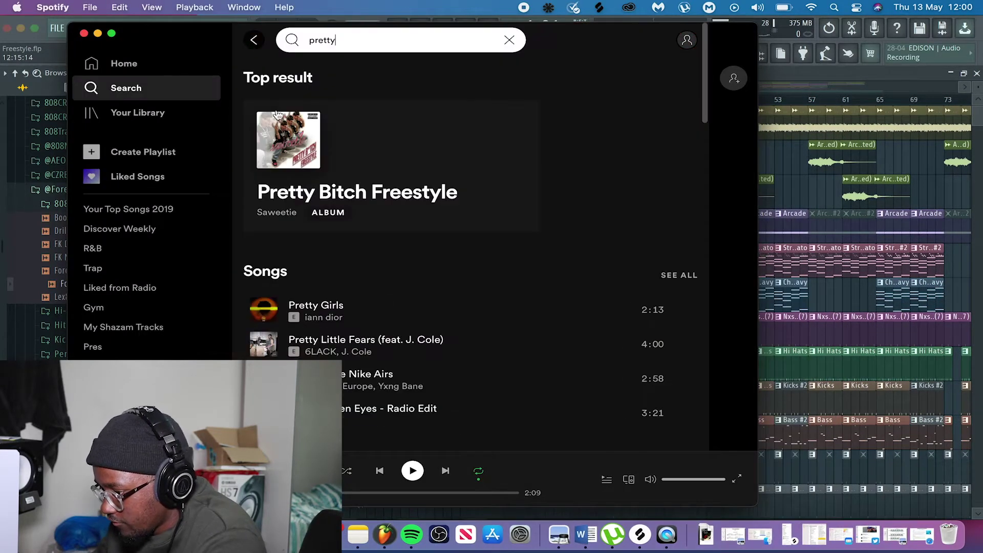
left_click(255, 44)
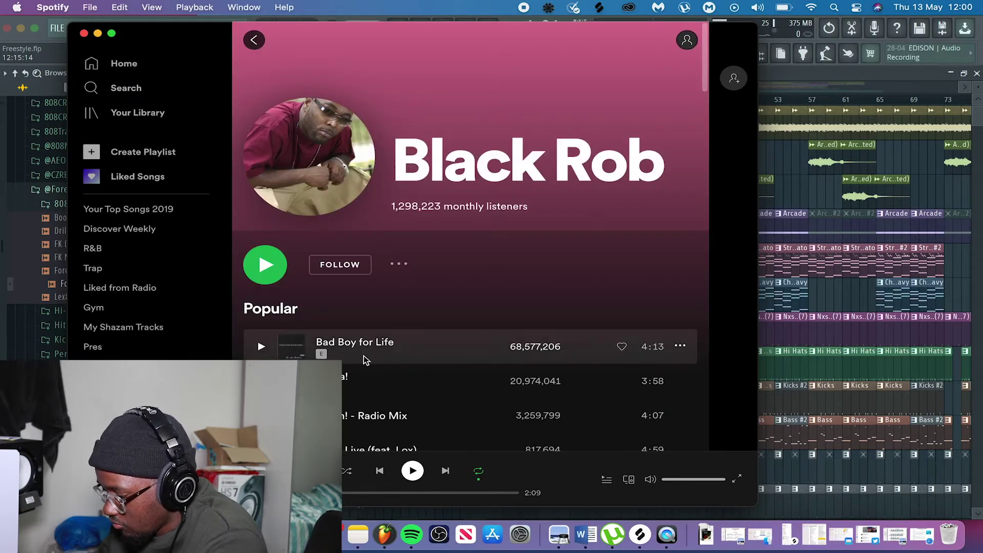
scroll(363, 356, "down", 2)
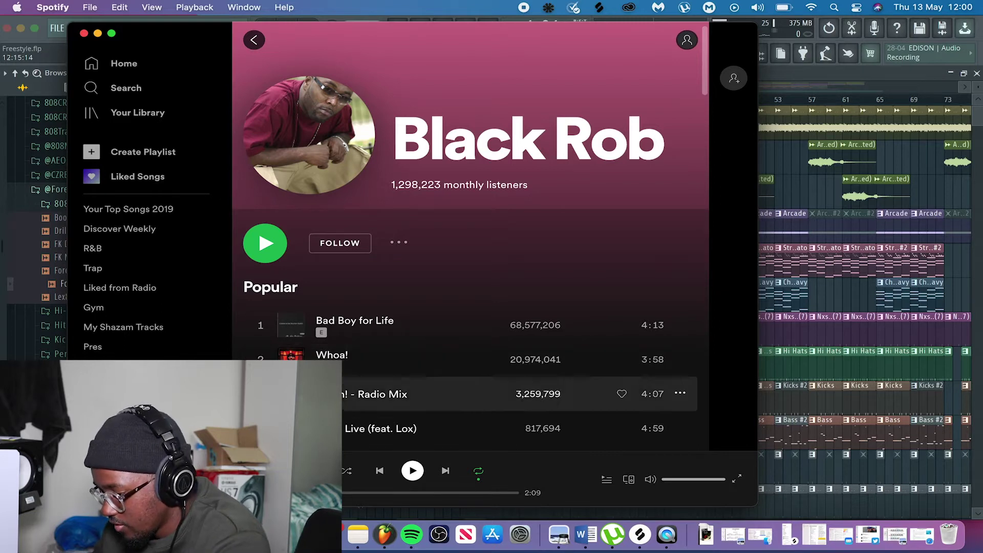
left_click(261, 359)
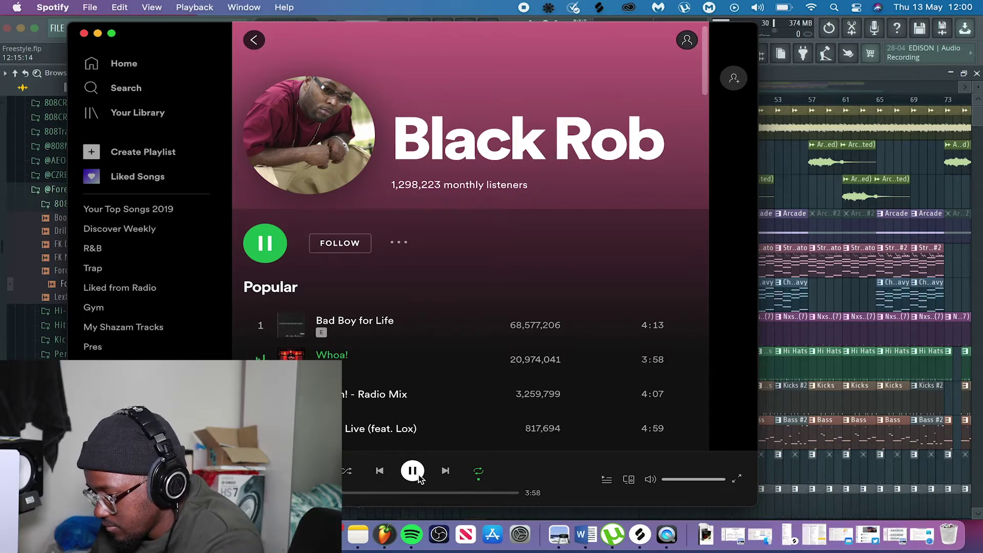
key("space")
Open Saweetie's single Pretty Bitch Freestyle from the recent searches and play a short excerpt of it.
left_click(254, 41)
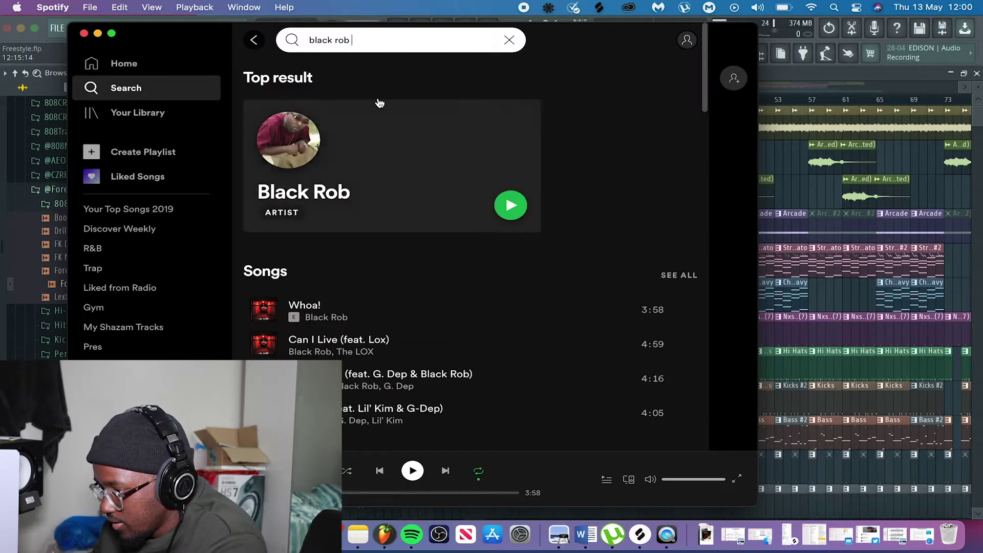
left_click(510, 40)
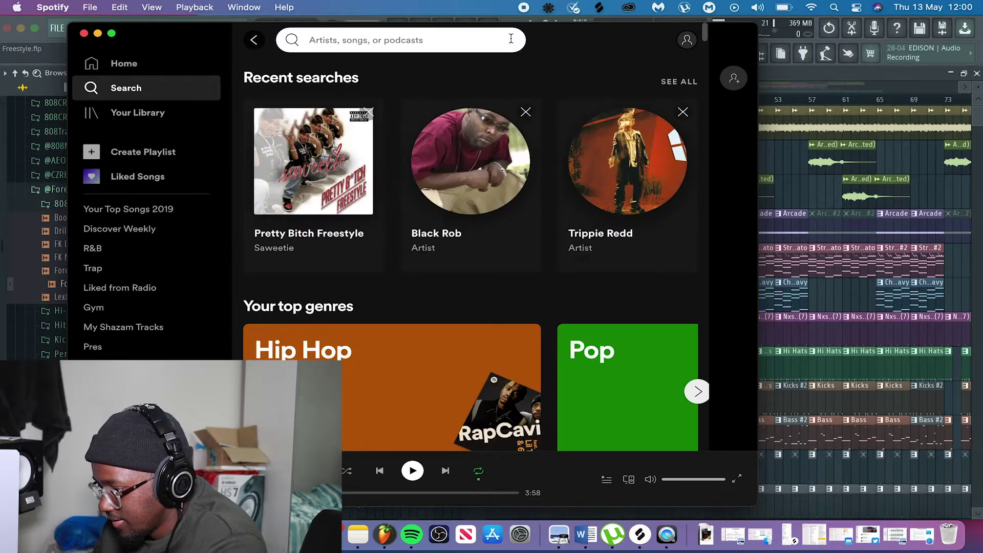
left_click(352, 148)
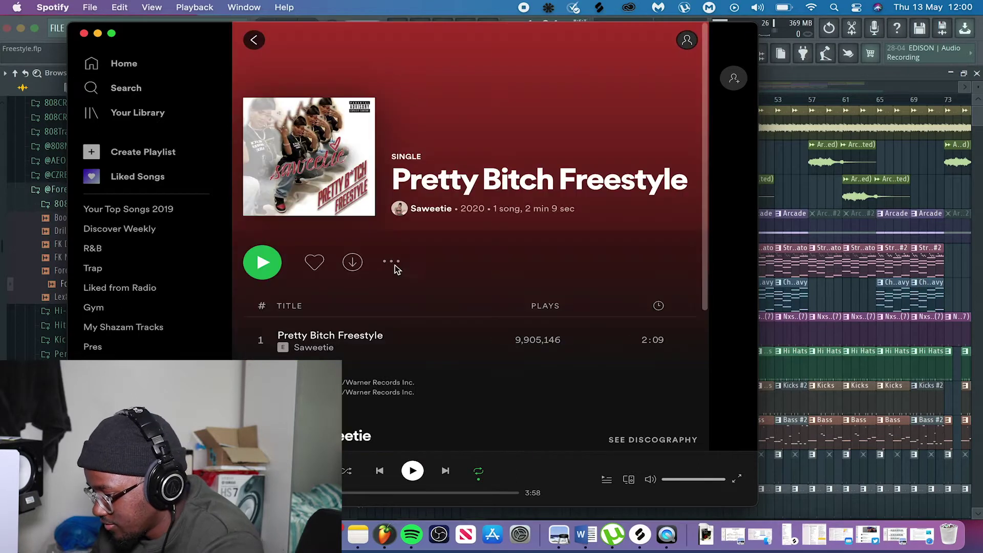
scroll(353, 320, "down", 2)
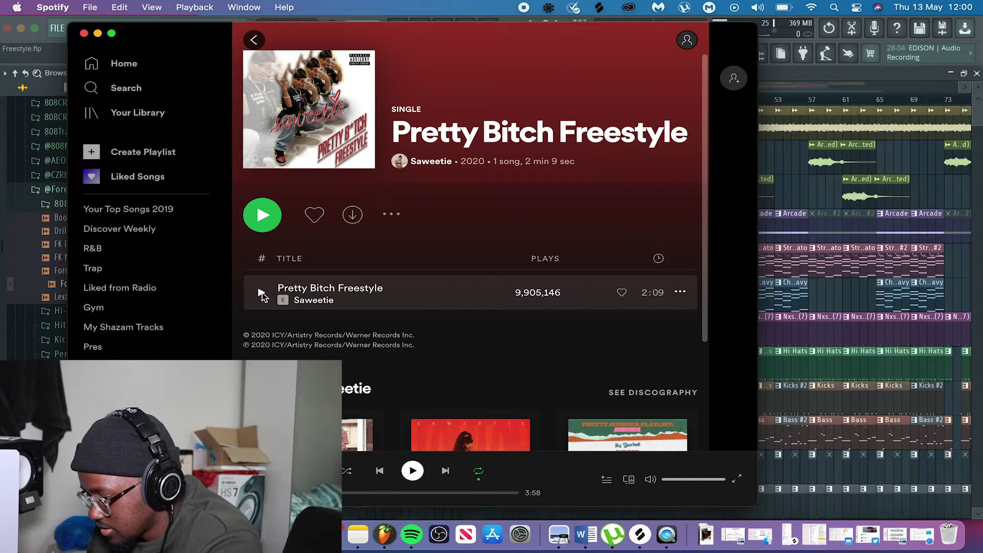
left_click(261, 293)
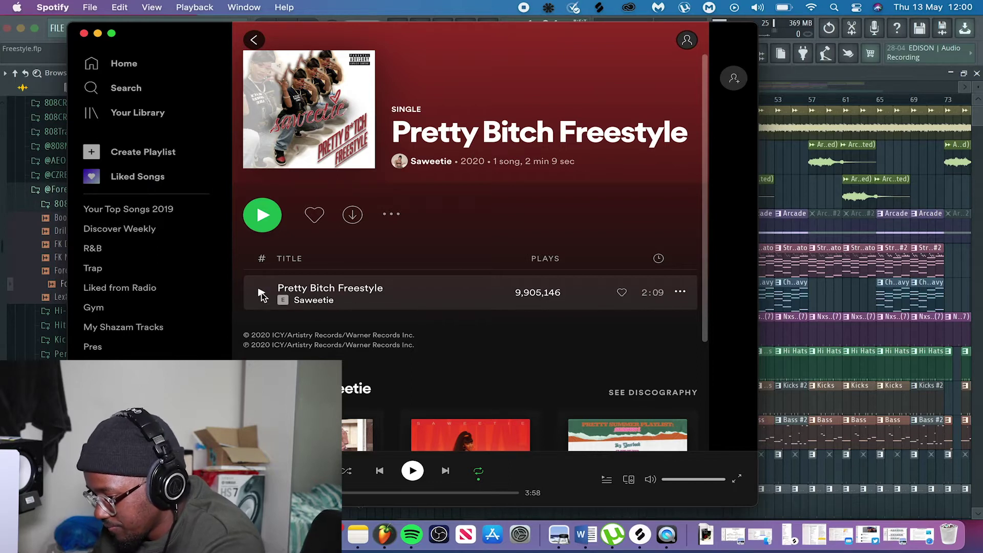
left_click(414, 471)
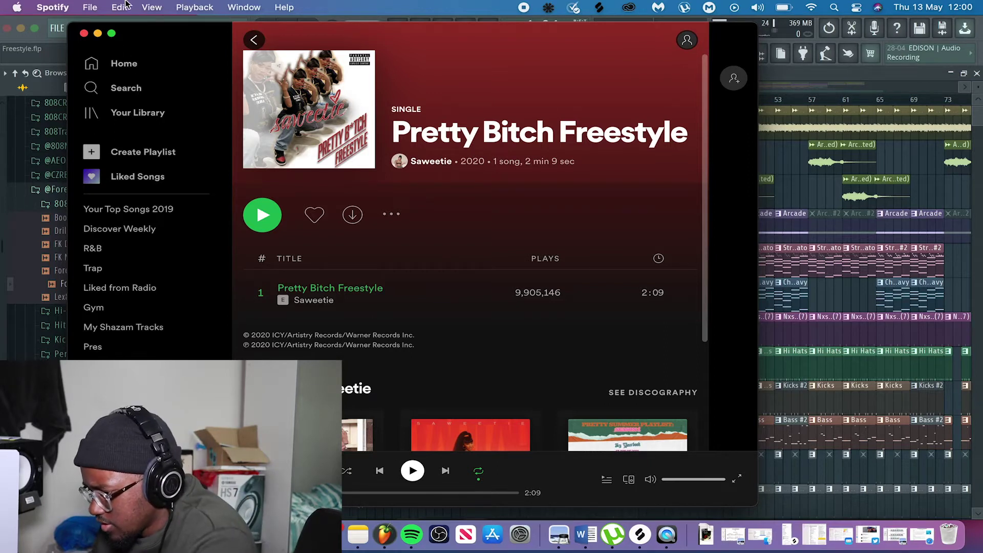
Return to FL Studio, solo the Pretty Bitch (Freestyle) instrumental track and play its opening bars.
left_click(98, 33)
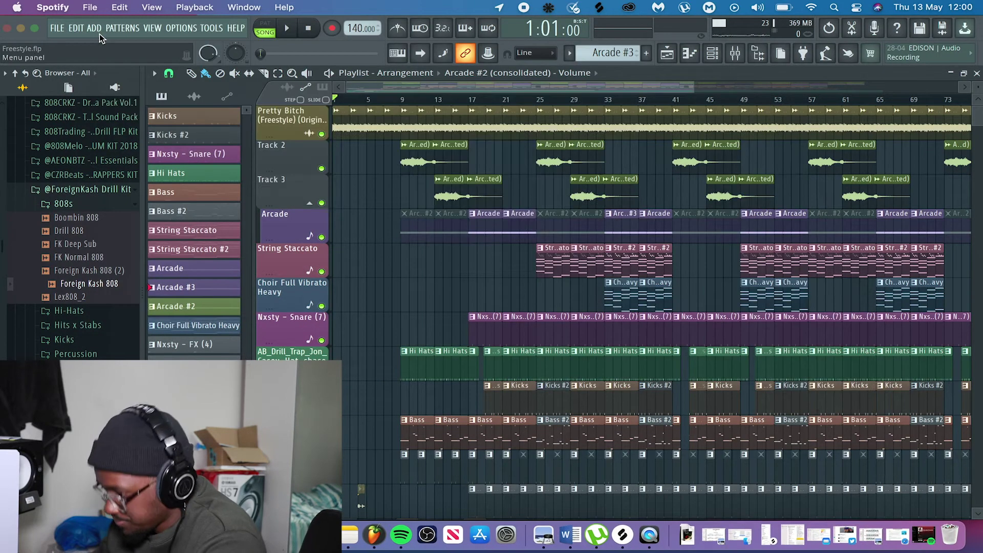
right_click(322, 134)
key("space")
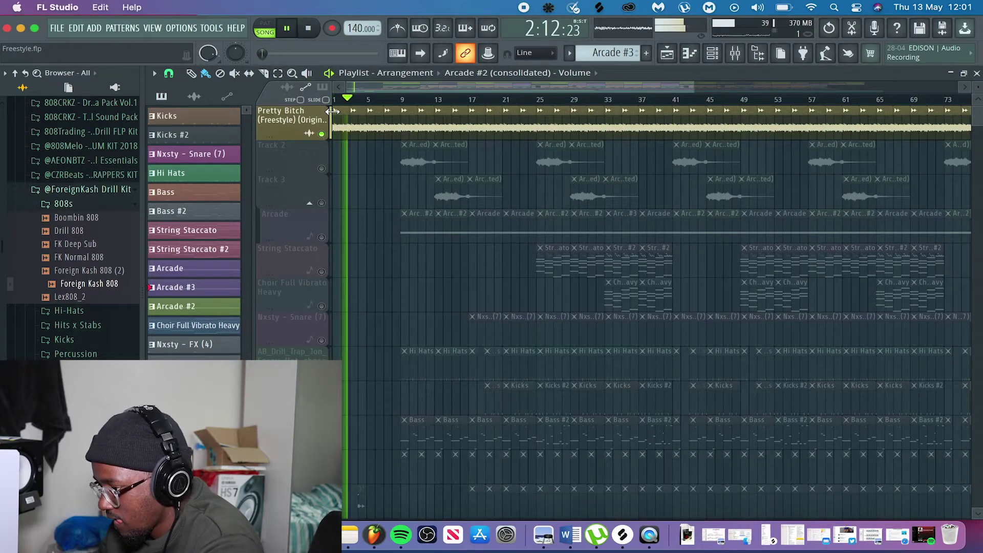
key("space")
Inspect the instrumental sample's time-stretching pitch setting, replay the soloed track briefly and unsolo it.
double_click(336, 129)
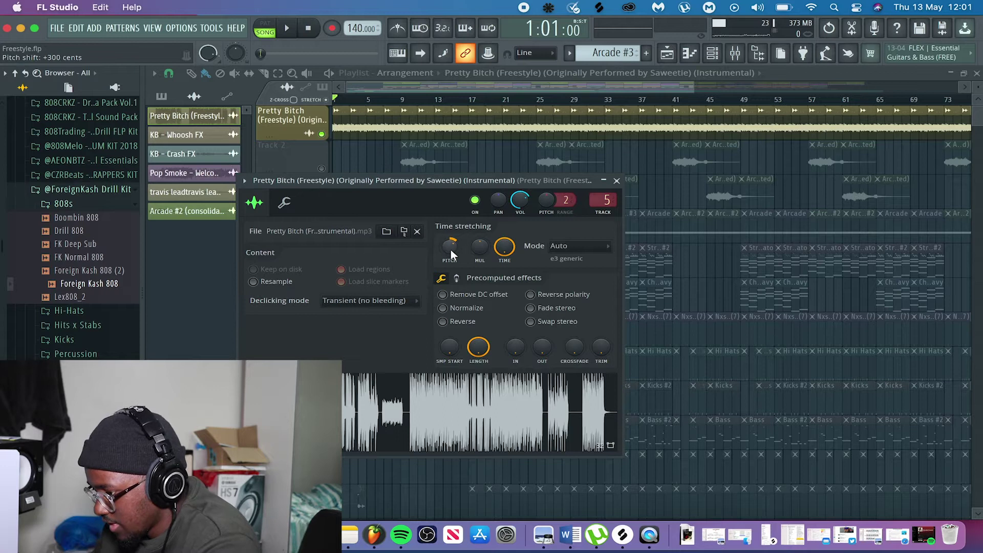
left_click(617, 181)
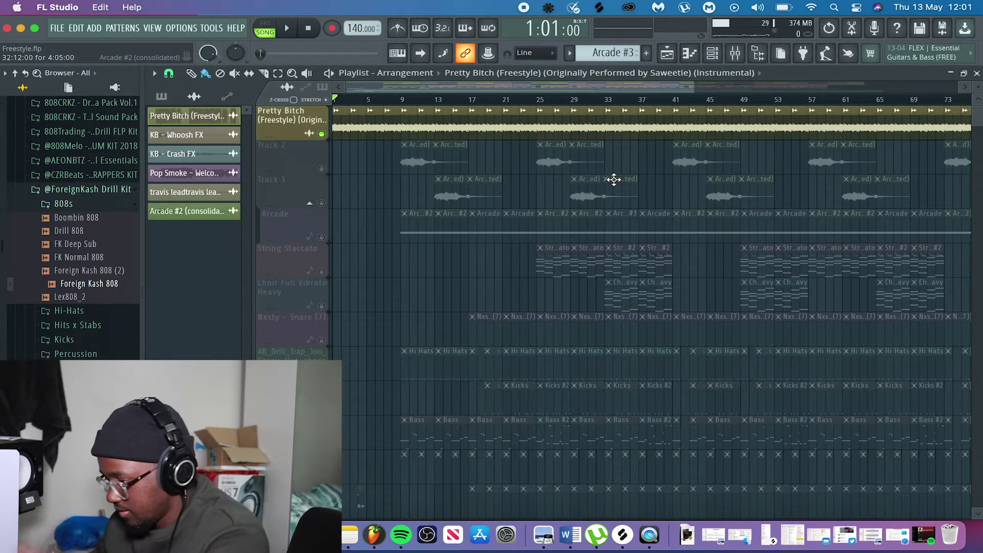
key("space")
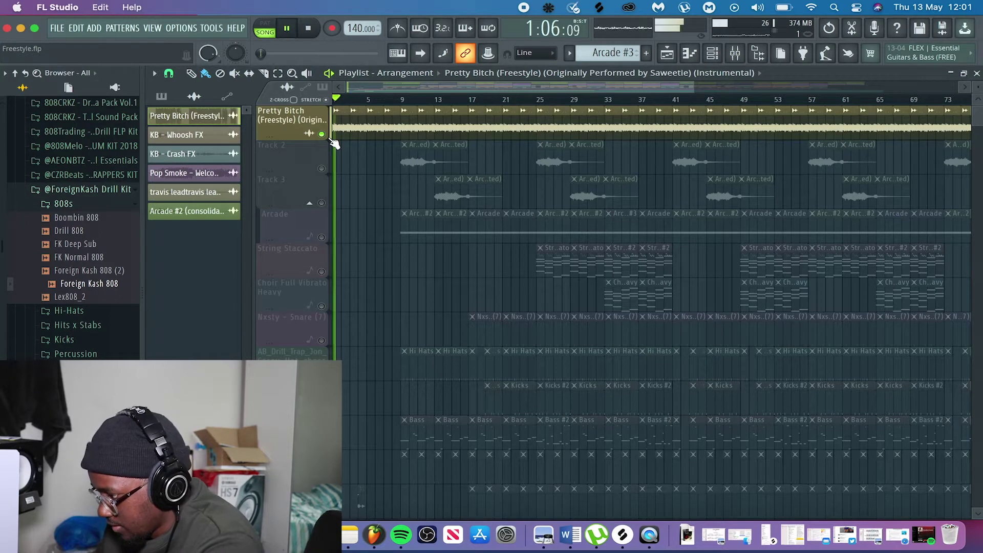
key("space")
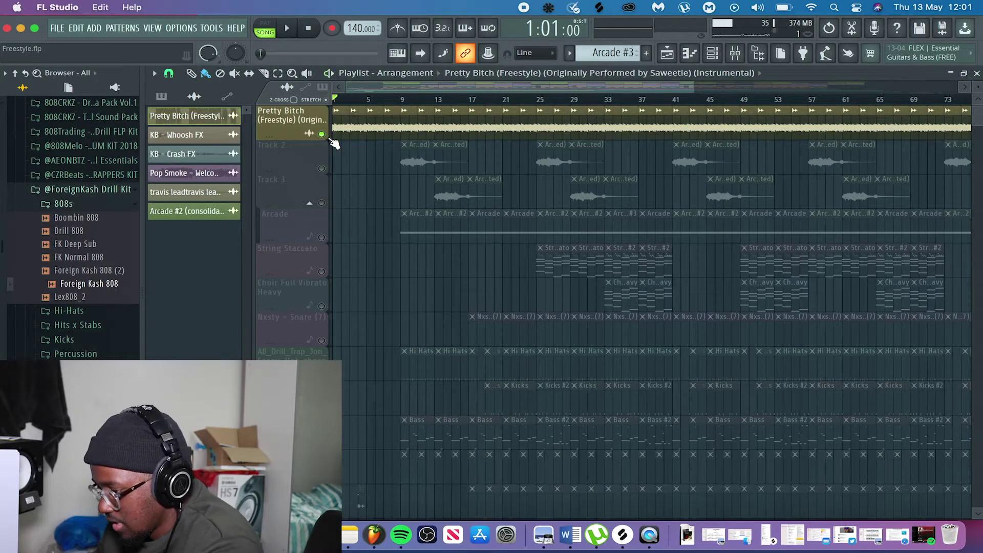
right_click(321, 134)
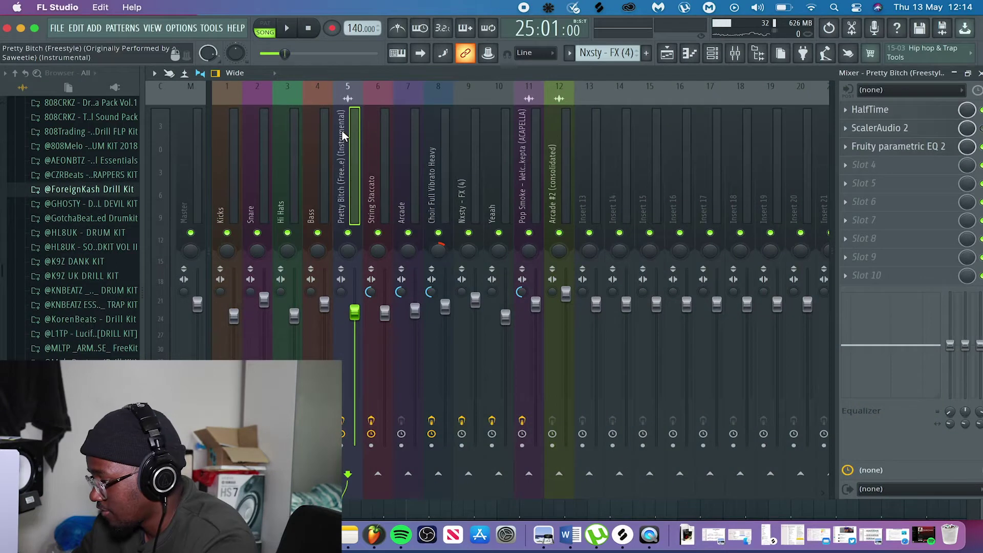
Inspect the HalfTime effect on the instrumental's mixer insert, close it and return to the playlist.
left_click(892, 110)
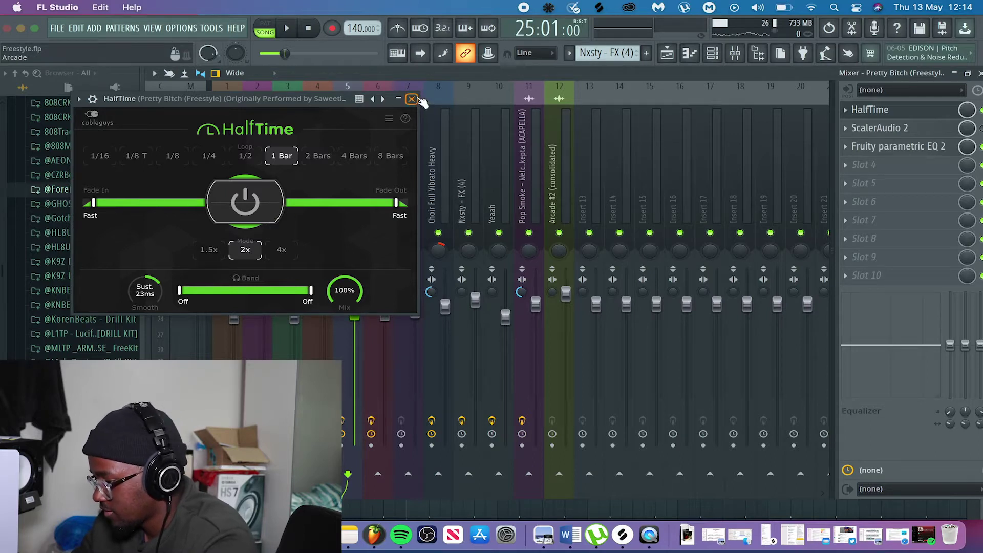
left_click(412, 100)
key("F5")
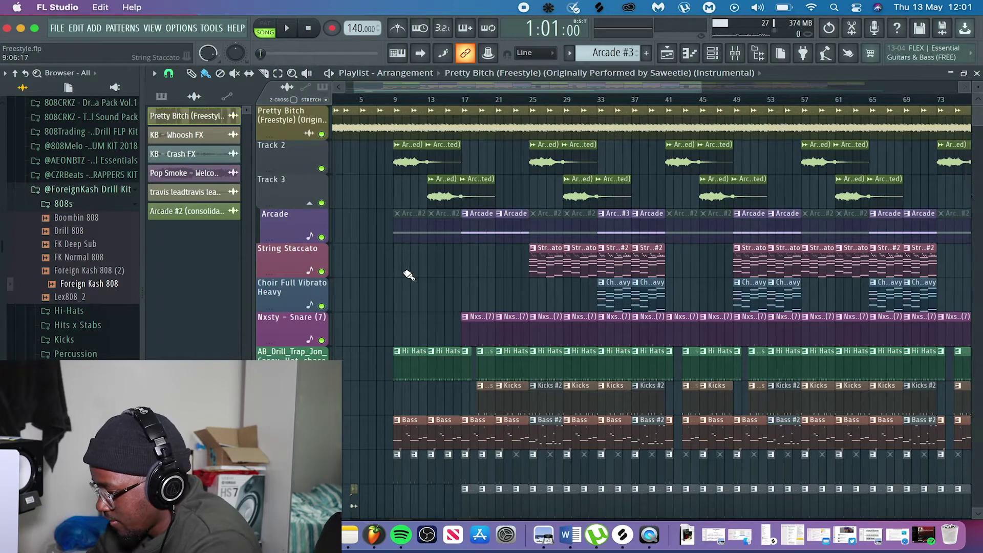
Open the Arcade instrument from the Arcade pattern's channel, examine its loaded kit, and close the plugin and channel rack.
scroll(408, 275, "right", 4)
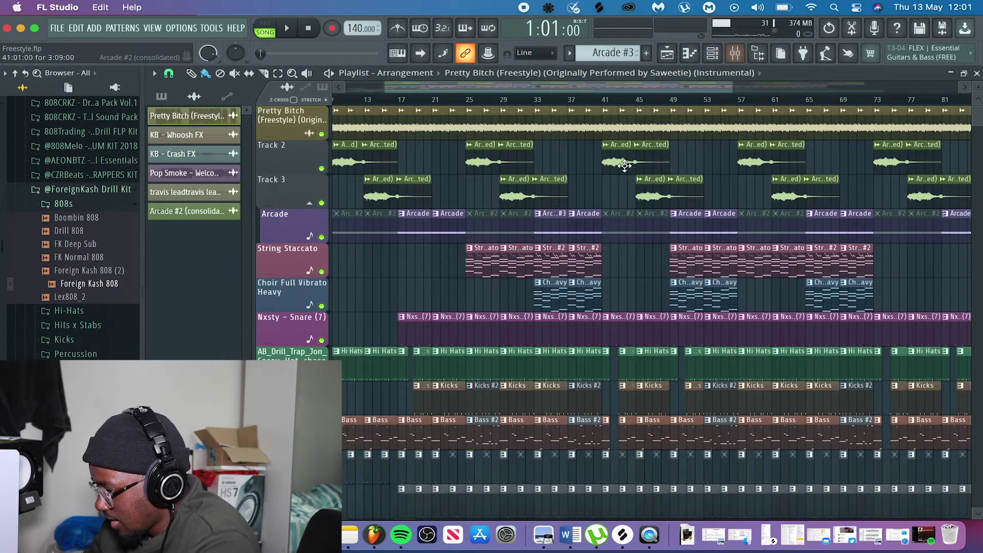
scroll(357, 245, "left", 2)
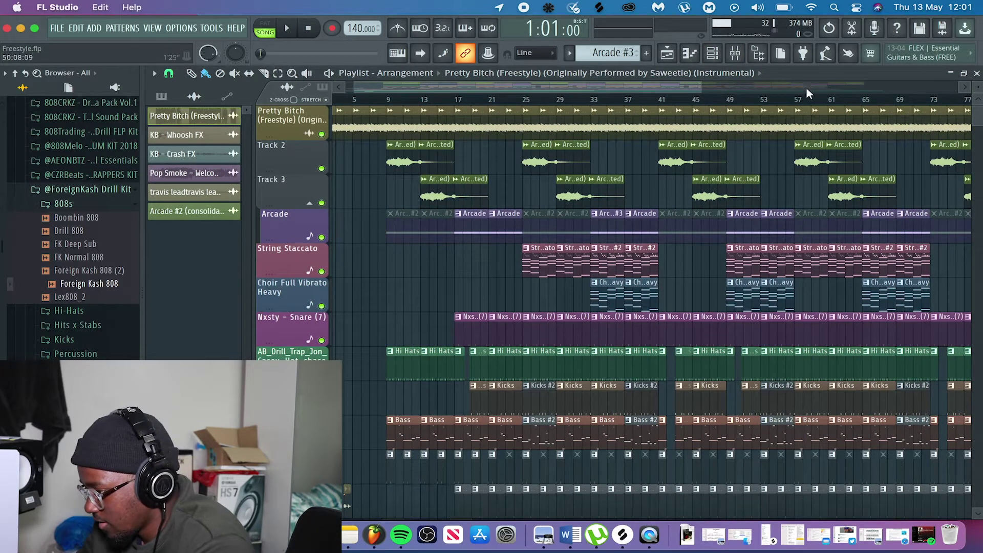
left_click(468, 215)
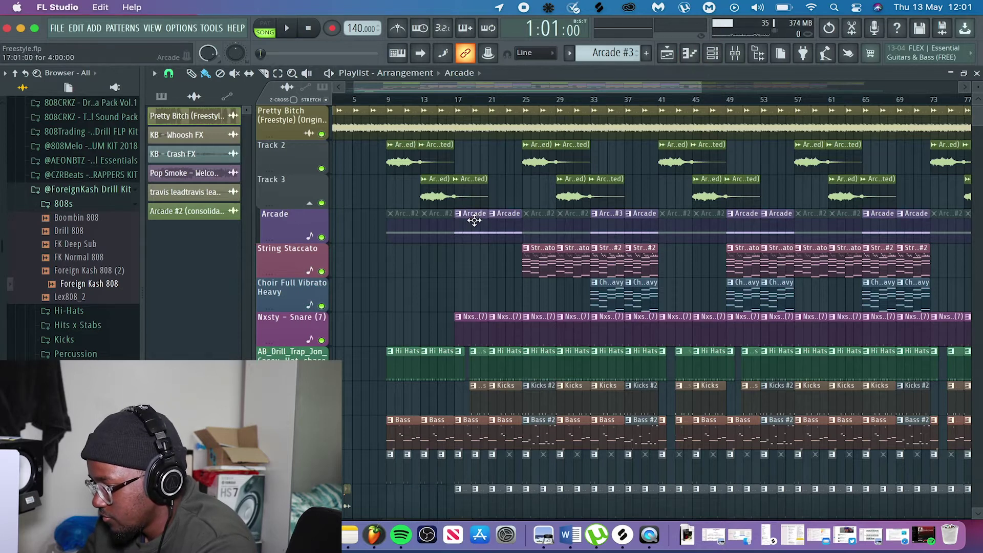
left_click(717, 55)
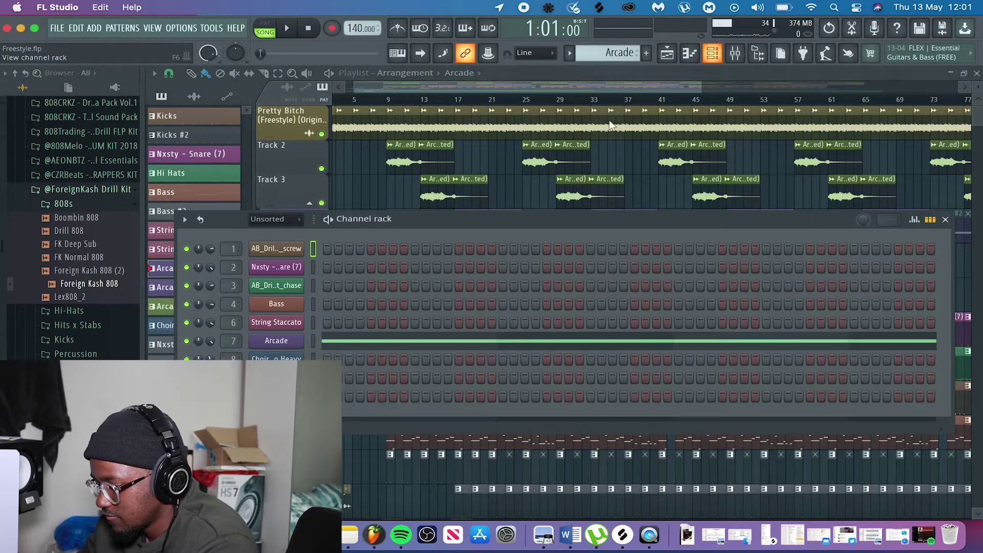
left_click(275, 341)
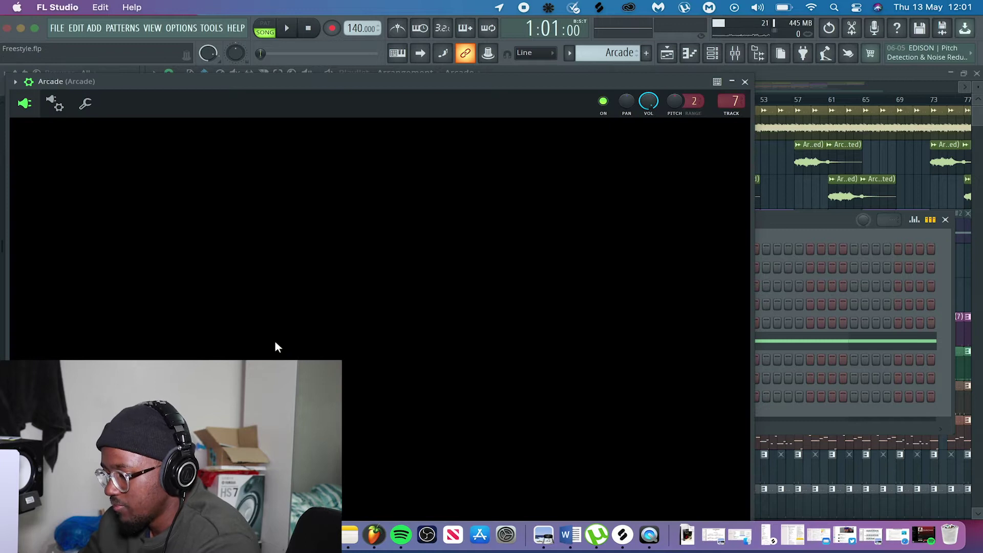
left_click_drag(367, 81, 480, 35)
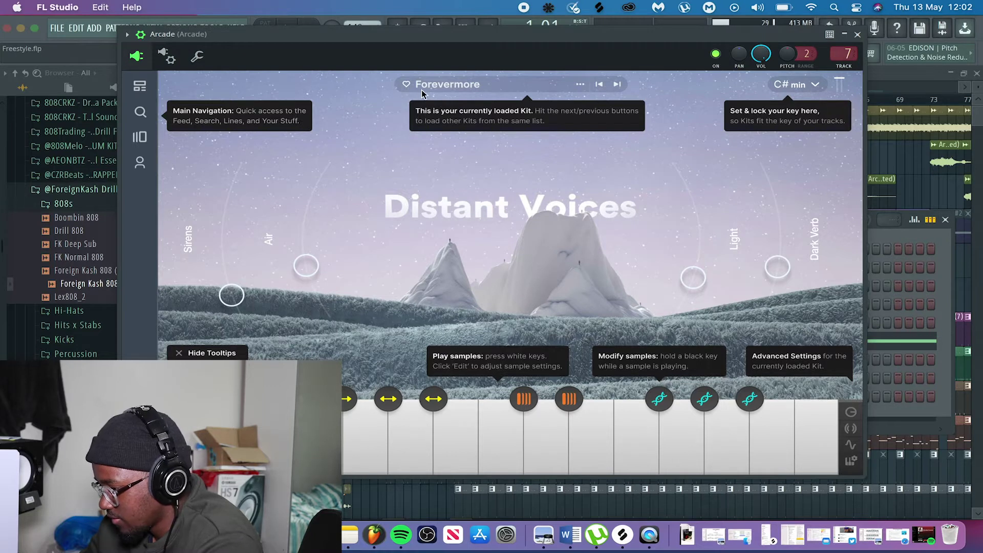
left_click(858, 35)
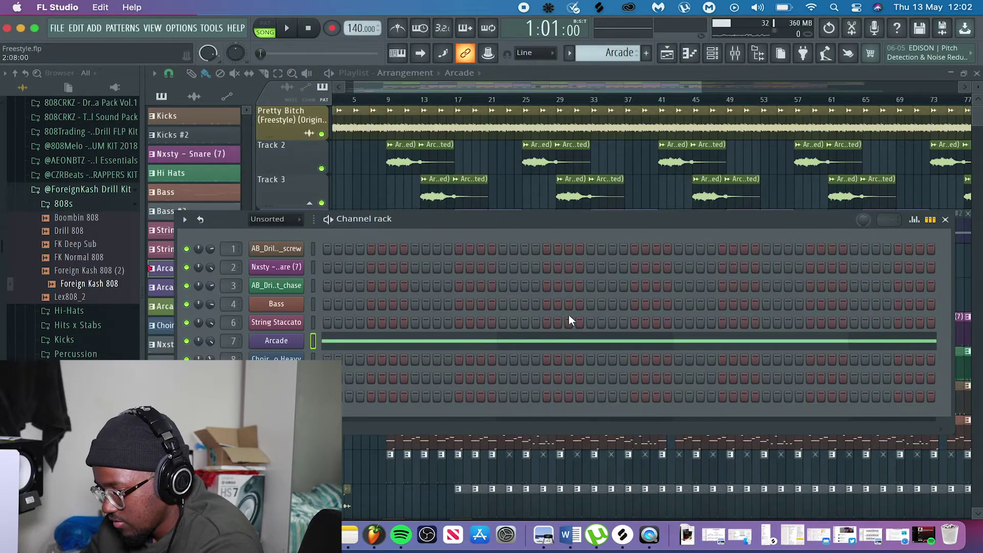
left_click(945, 220)
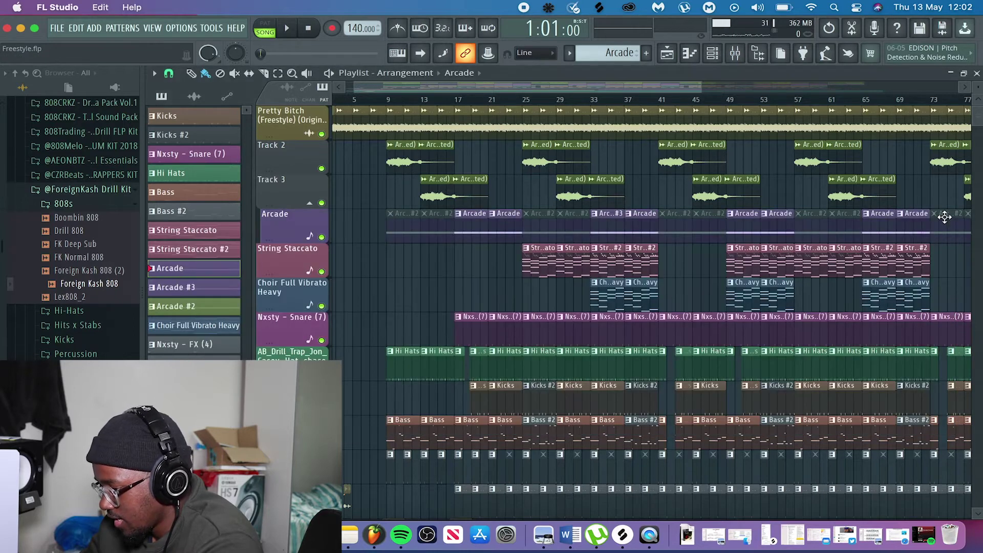
Solo Track 2 and Track 3 together, play them briefly from bar 9 and restore all tracks.
left_click(322, 203, "ctrl")
left_click(392, 101)
key("space")
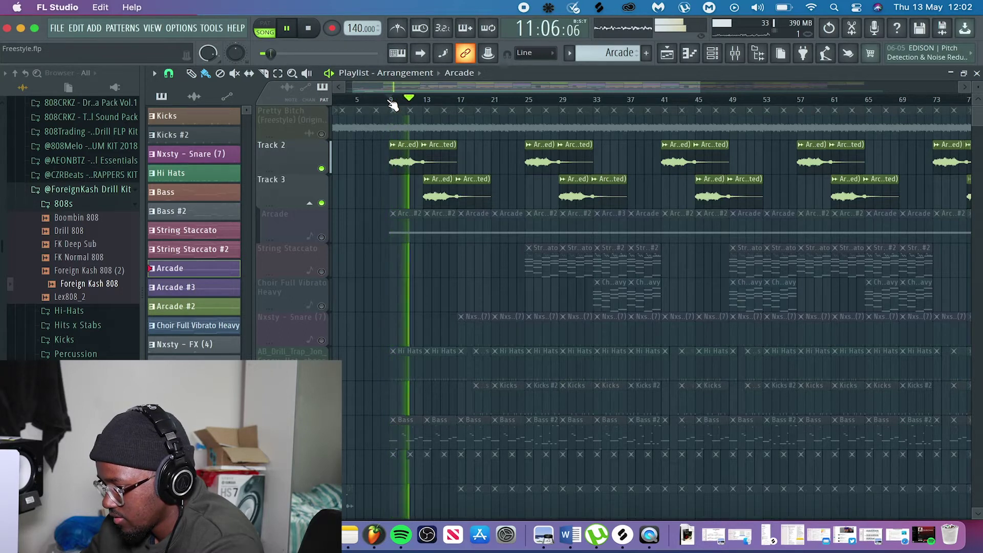
key("space")
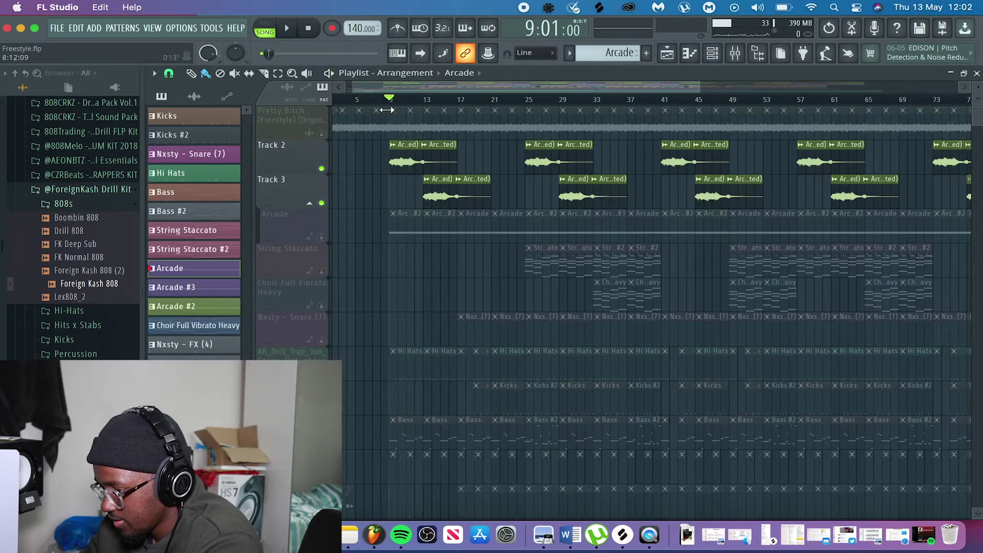
right_click(323, 169)
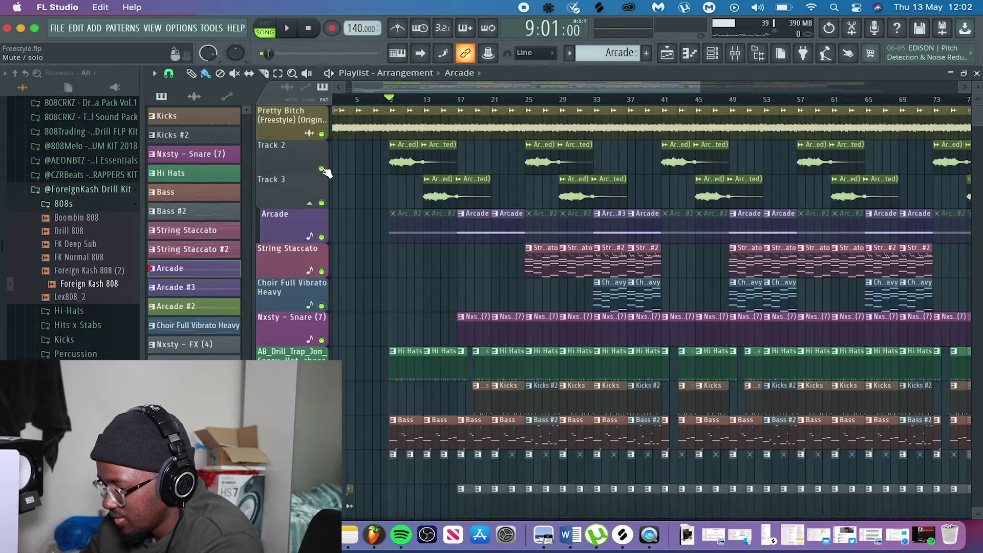
Solo the Arcade track and play it from bar 17.
right_click(322, 237)
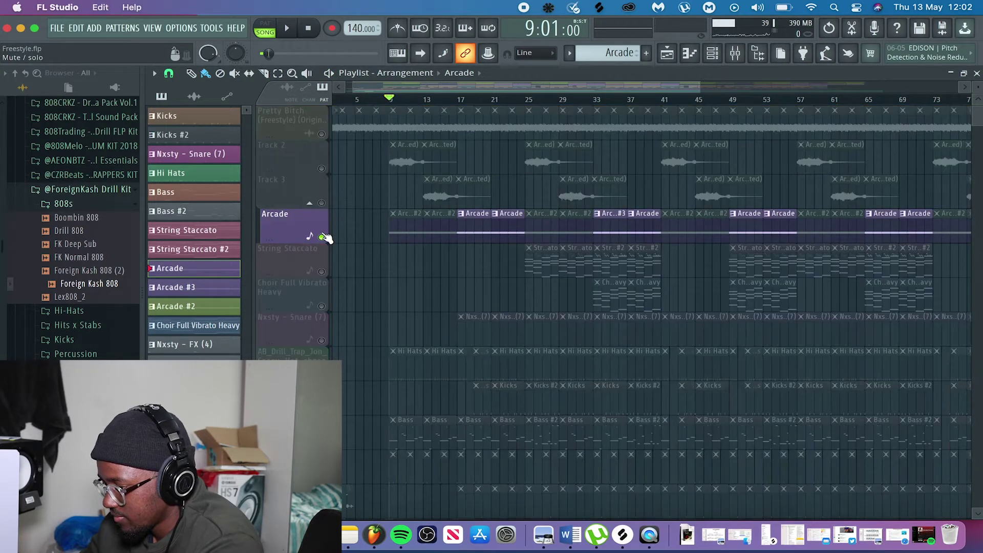
left_click(459, 99)
key("space")
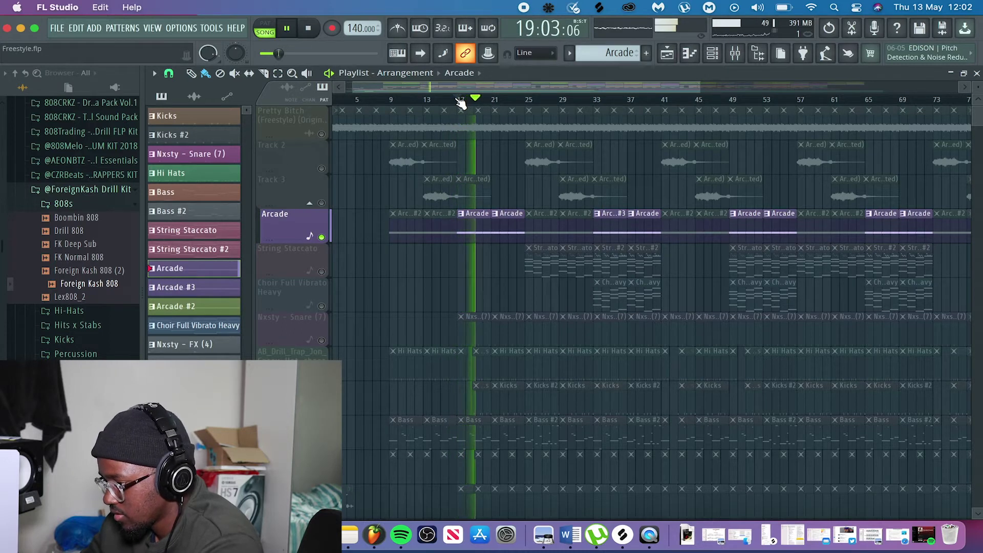
Stop the soloed Arcade playback and restore all tracks.
key("space")
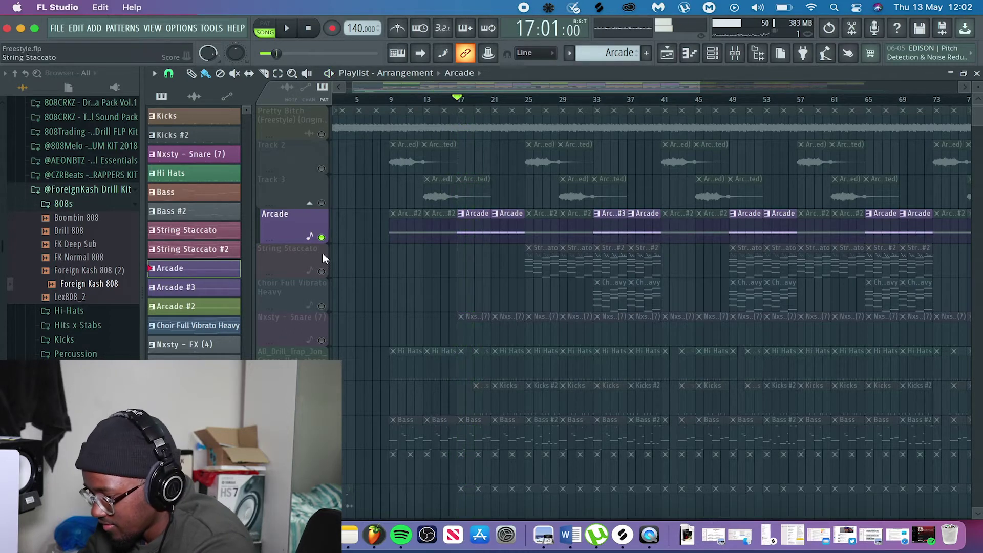
right_click(321, 237)
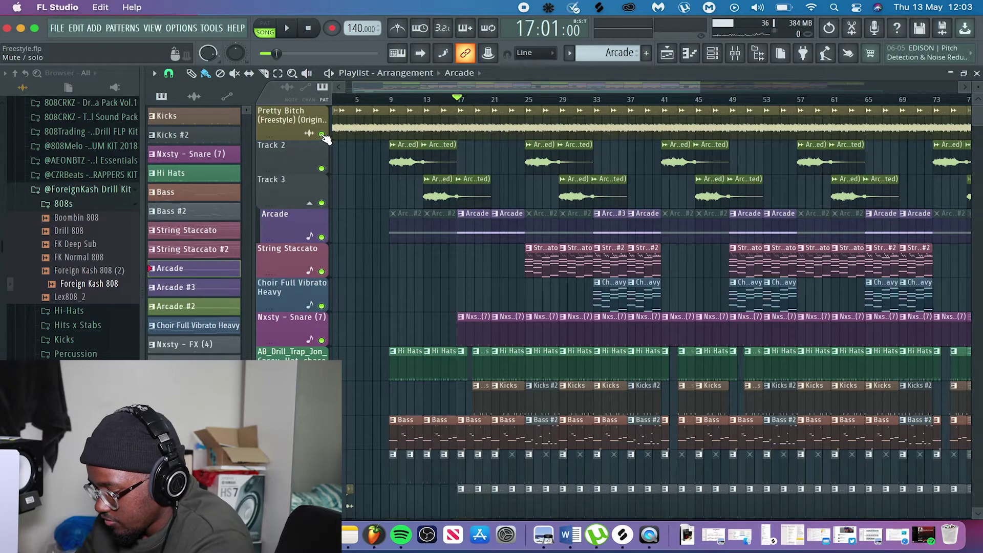
Play only the Pretty Bitch sample, Track 2 and Track 3 together from bar 8, and restore all tracks.
left_click(321, 169, "ctrl")
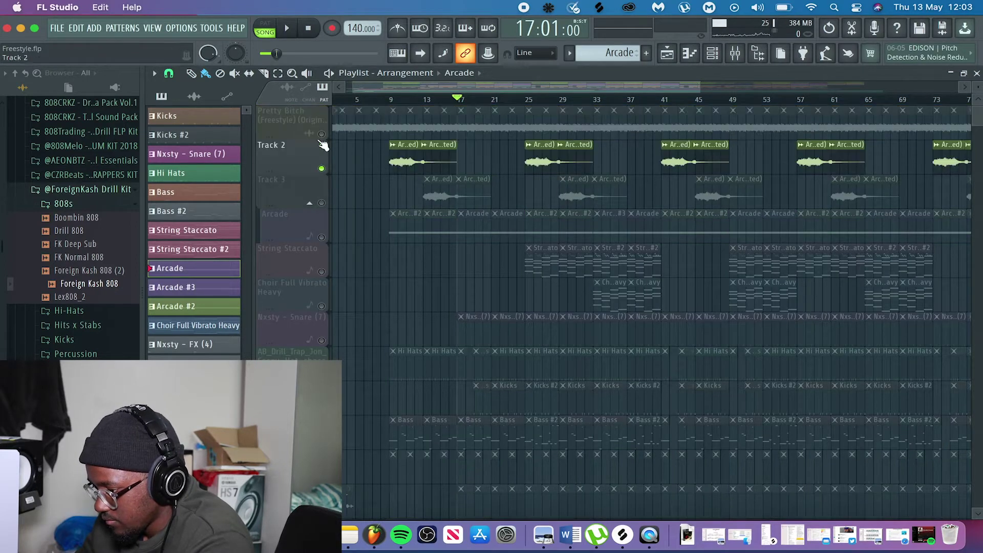
left_click(322, 134, "ctrl")
left_click(322, 168)
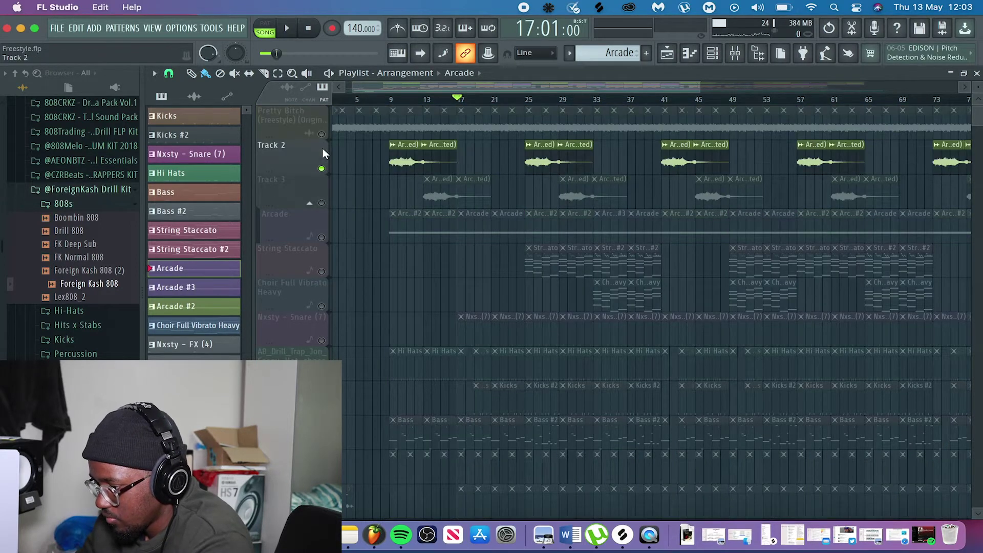
left_click(322, 203)
left_click(382, 97)
key("space")
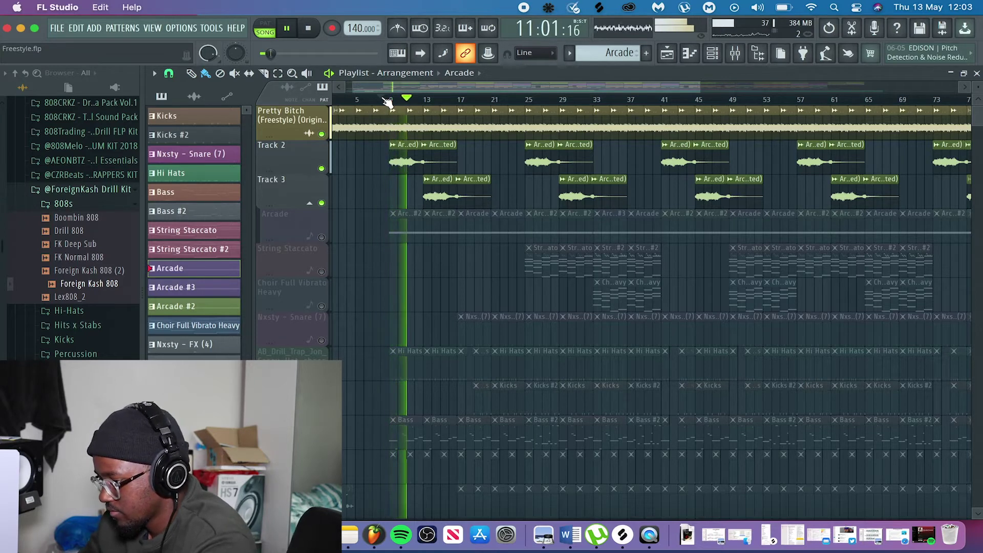
key("space")
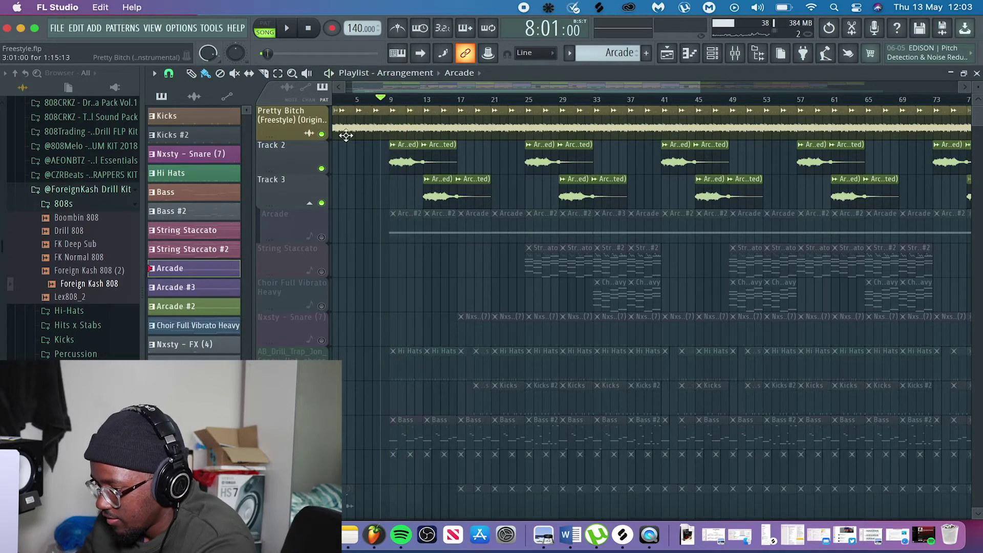
right_click(322, 134)
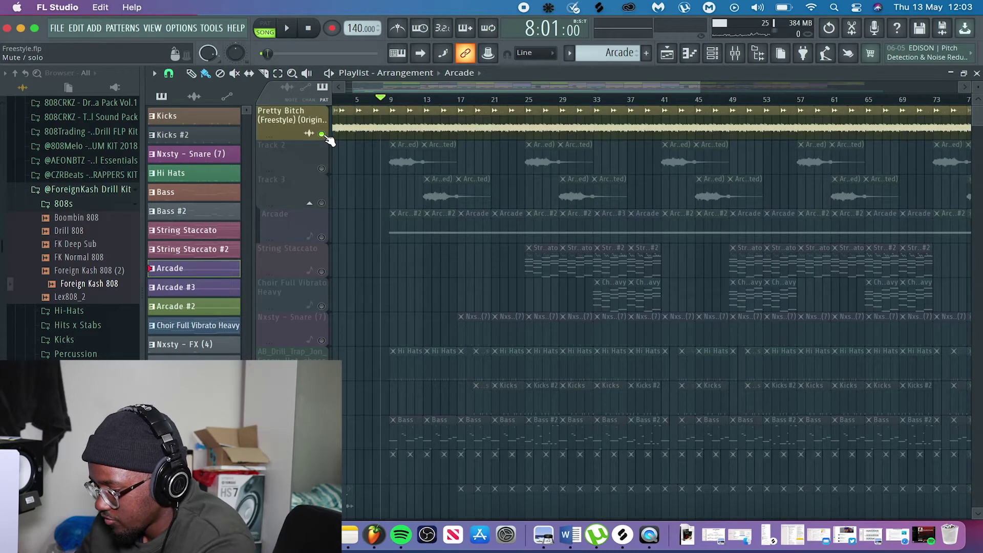
right_click(322, 135)
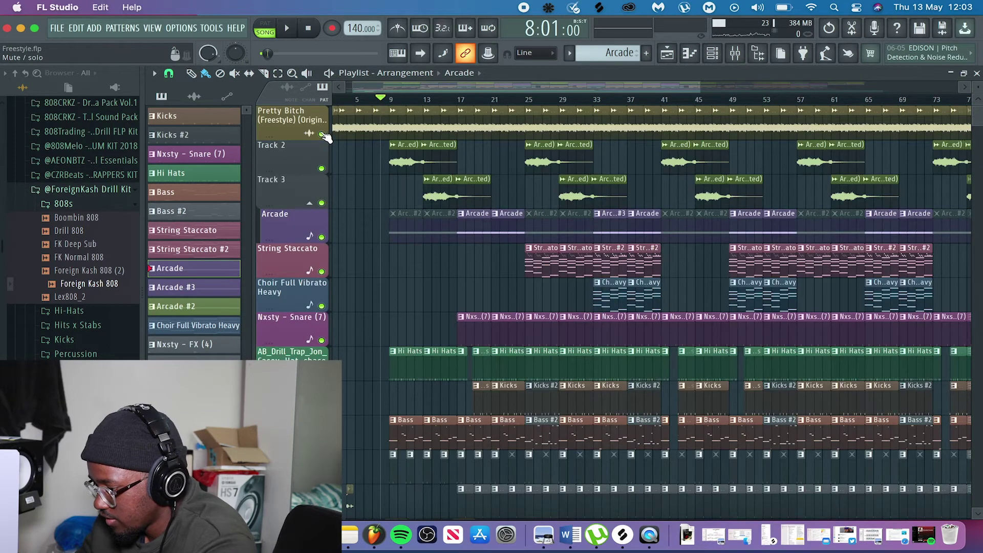
Solo the String Staccato track, examine its first clip's notes in the piano roll, and play it from bar 25.
right_click(324, 271)
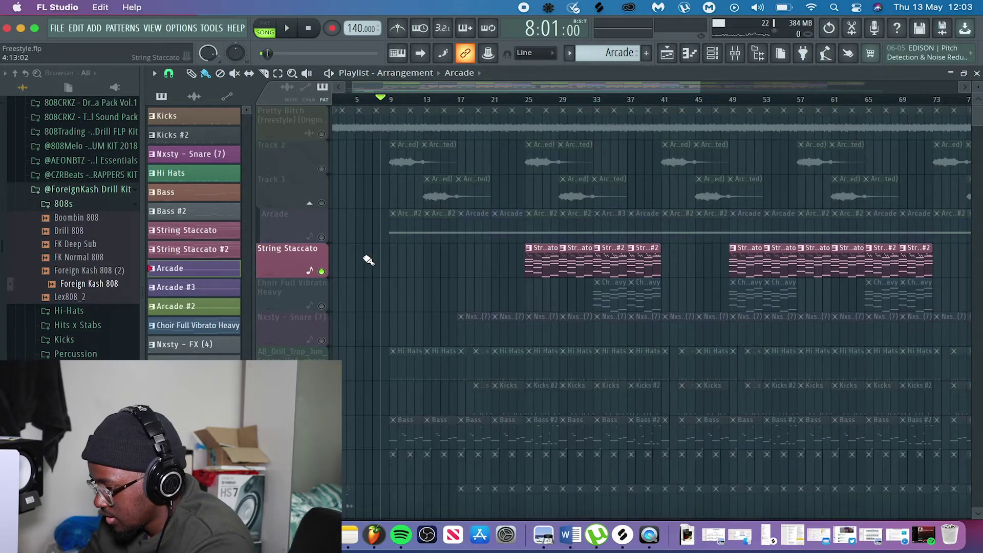
left_click(526, 100)
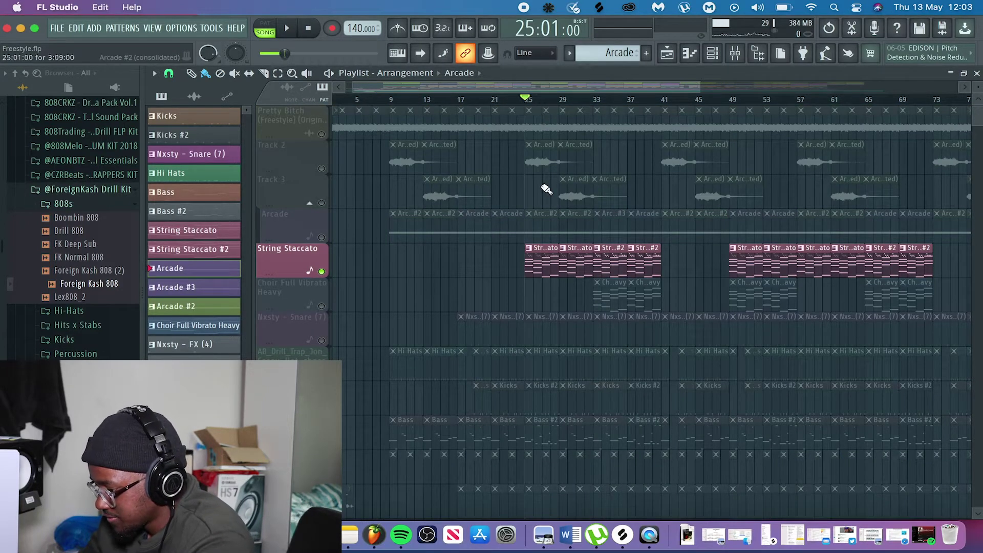
left_click(550, 271)
double_click(551, 271)
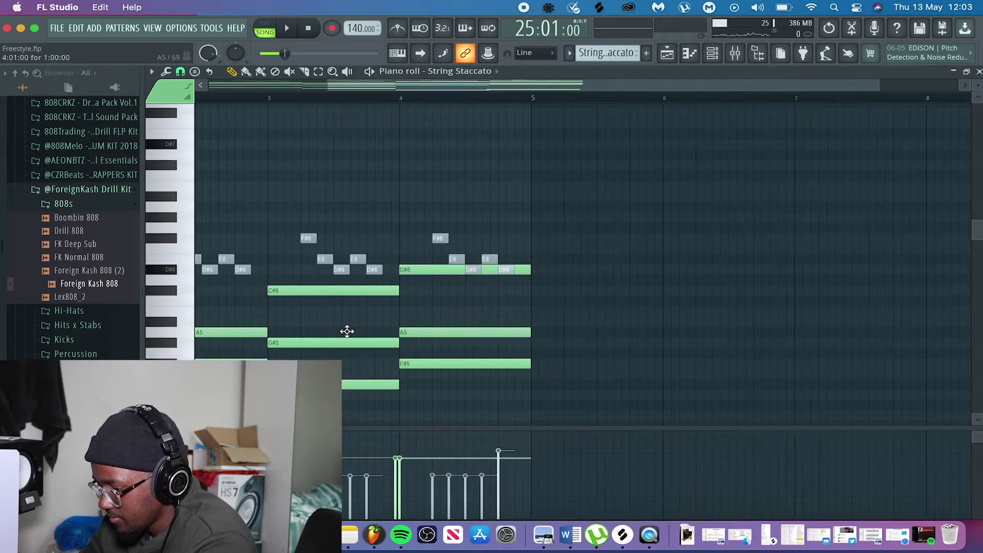
scroll(348, 331, "down", 4)
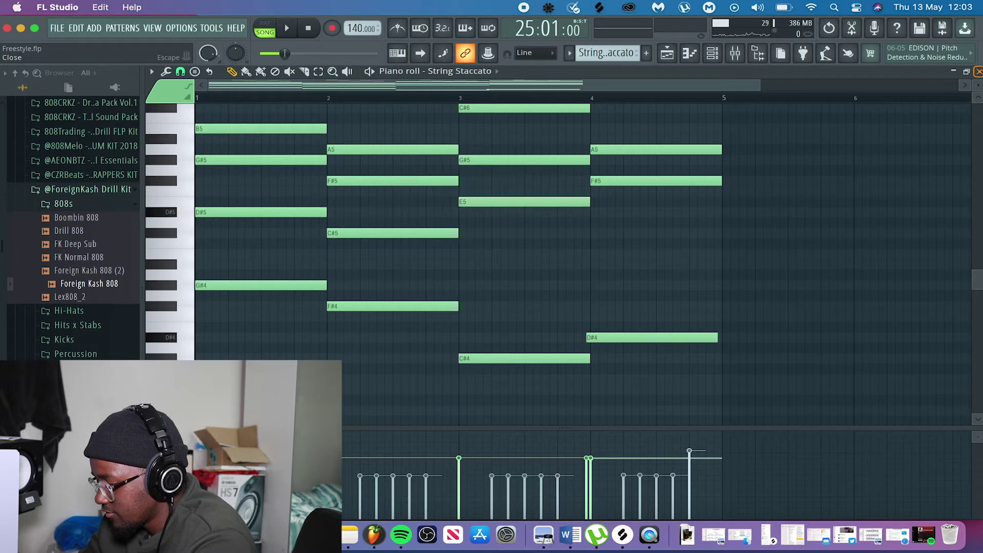
left_click(978, 72)
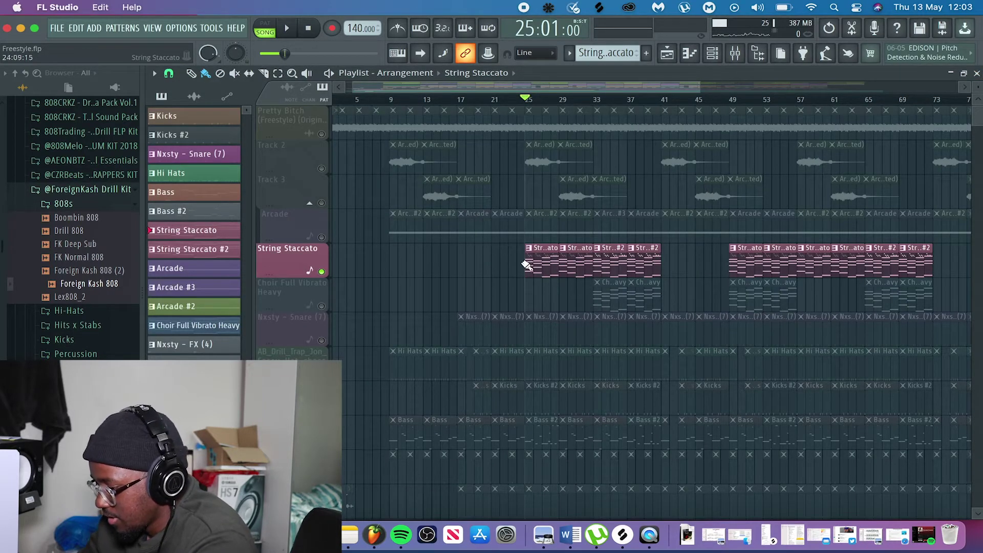
key("space")
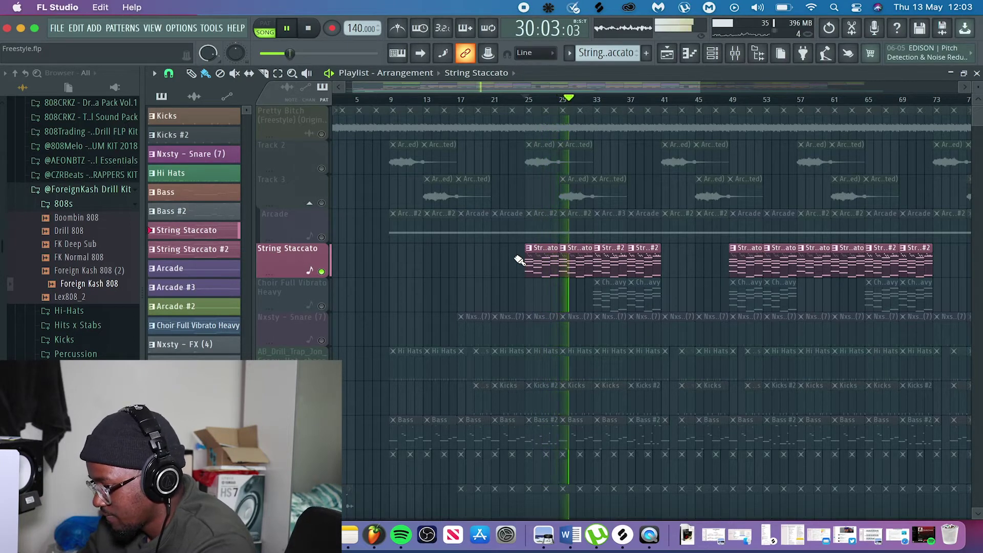
key("space")
Open the String Staccato channel's Scaler instrument, check its sound list without changing the sound, and close the plugin and channel rack.
left_click(712, 53)
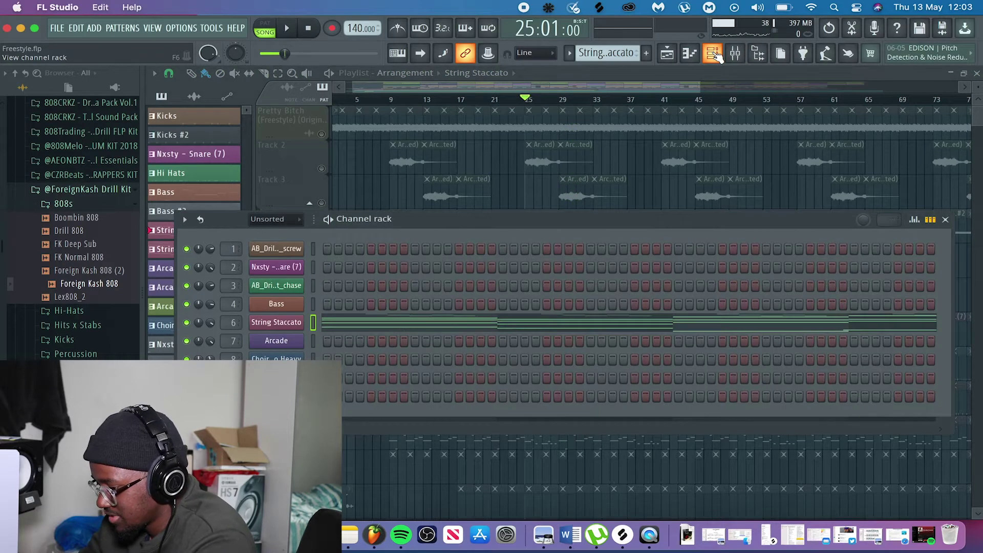
left_click(294, 322)
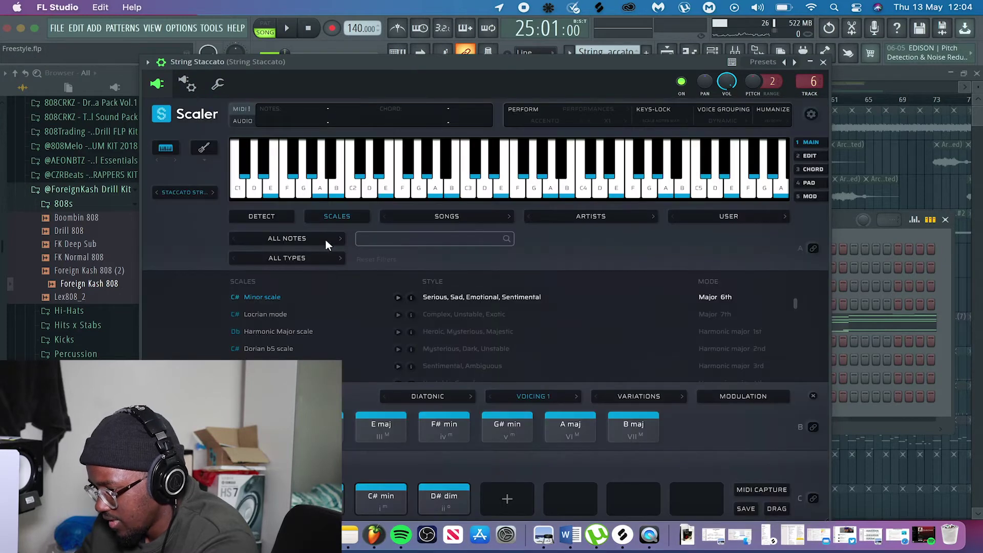
left_click(199, 195)
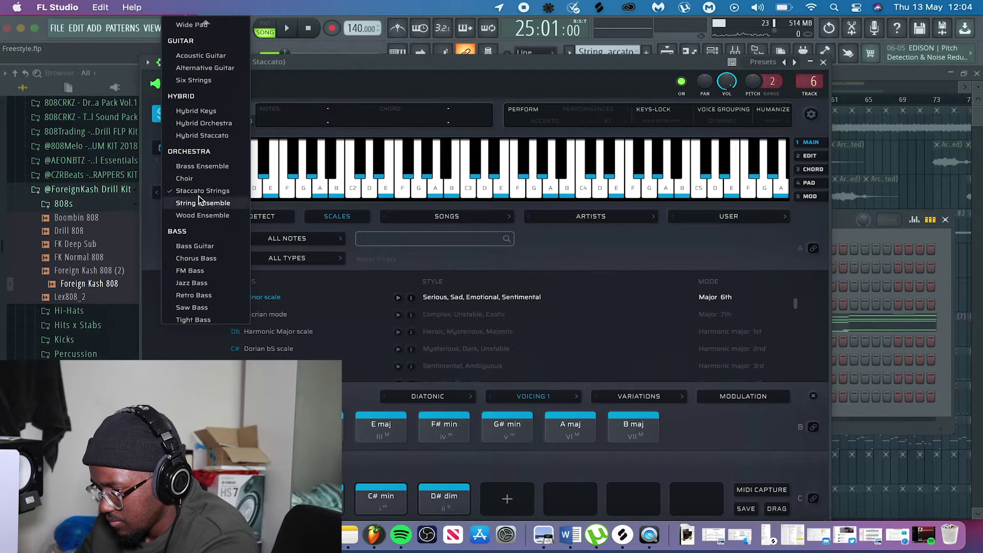
left_click(171, 206)
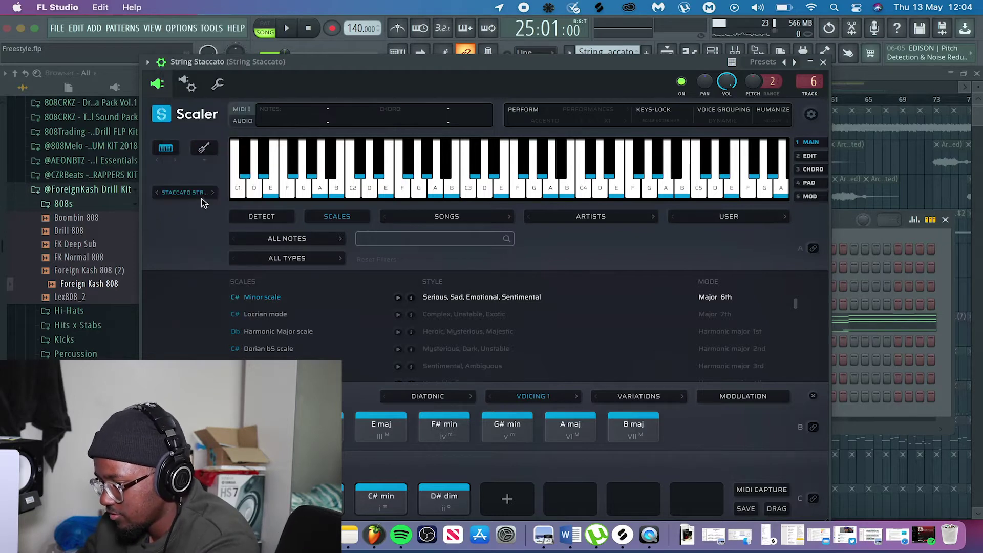
left_click(823, 62)
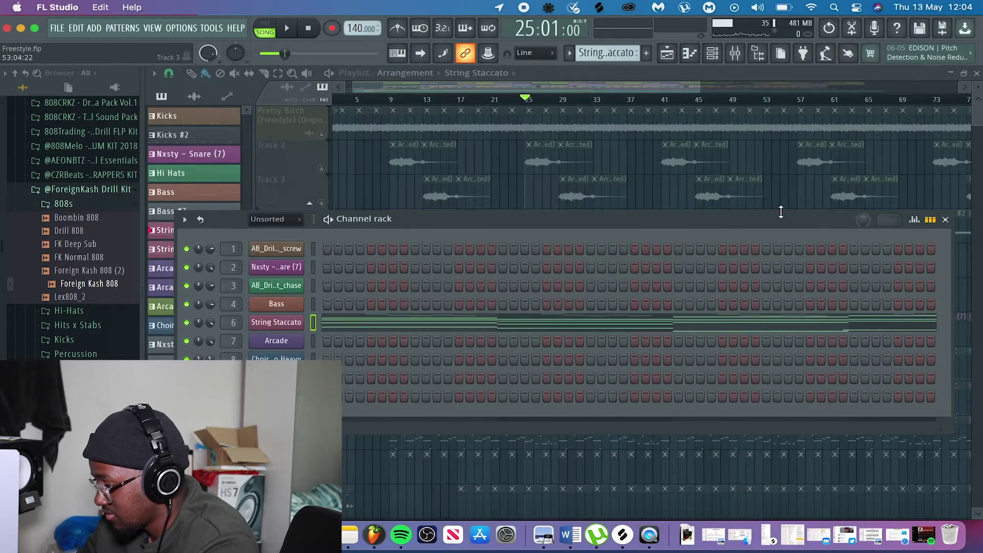
left_click(945, 219)
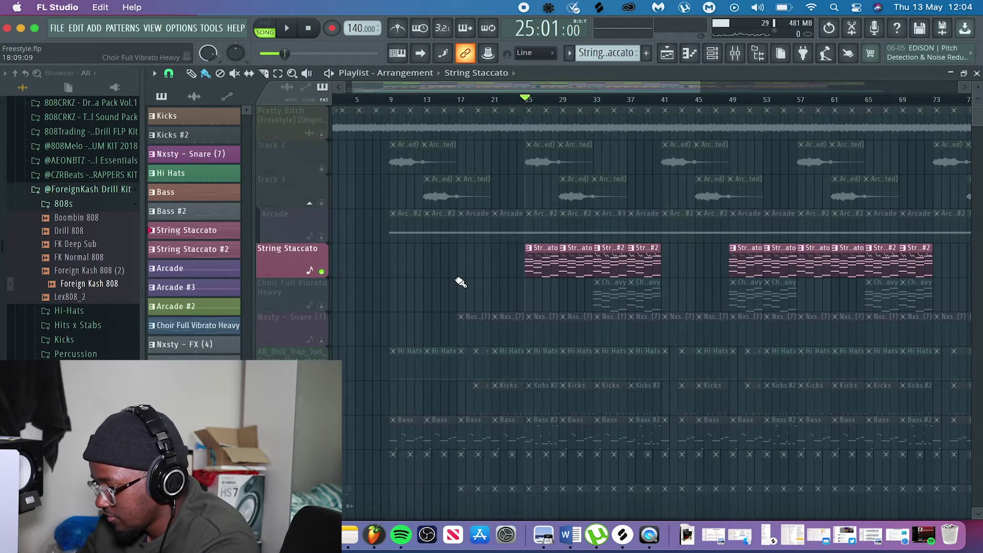
Play String Staccato together with the Pretty Bitch sample, Track 2 and Track 3 from bar 25, and restore all tracks.
left_click(321, 238)
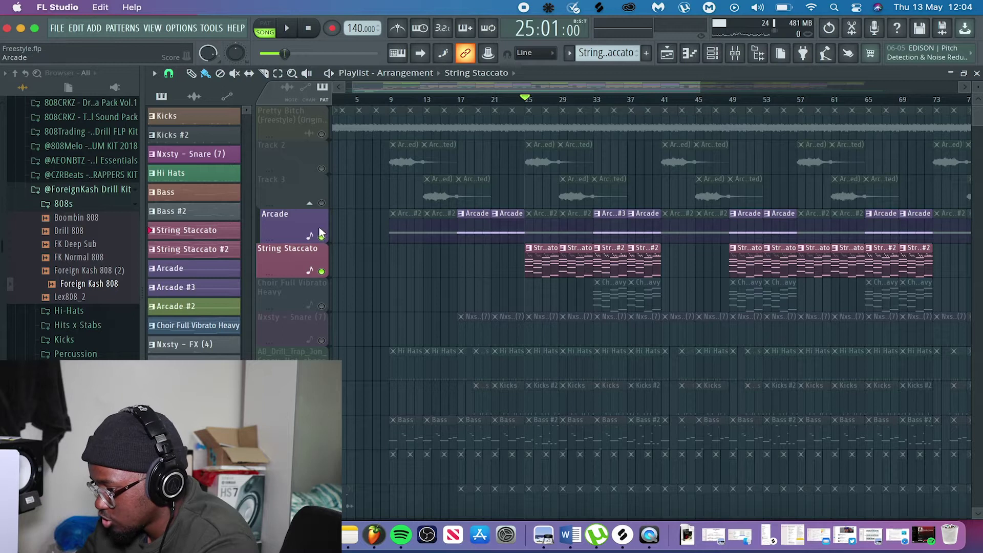
left_click(322, 238)
left_click(322, 203)
left_click(322, 169)
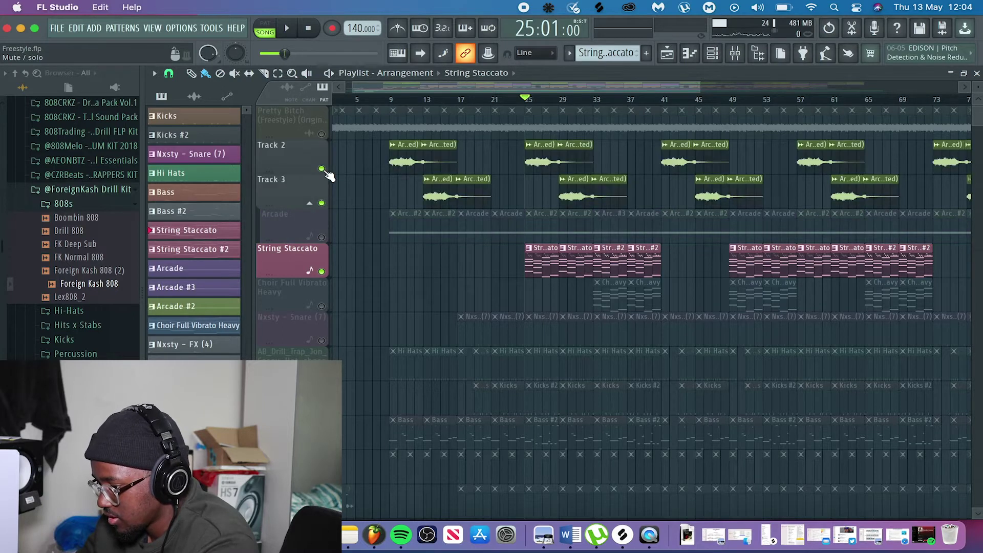
left_click(322, 134)
key("space")
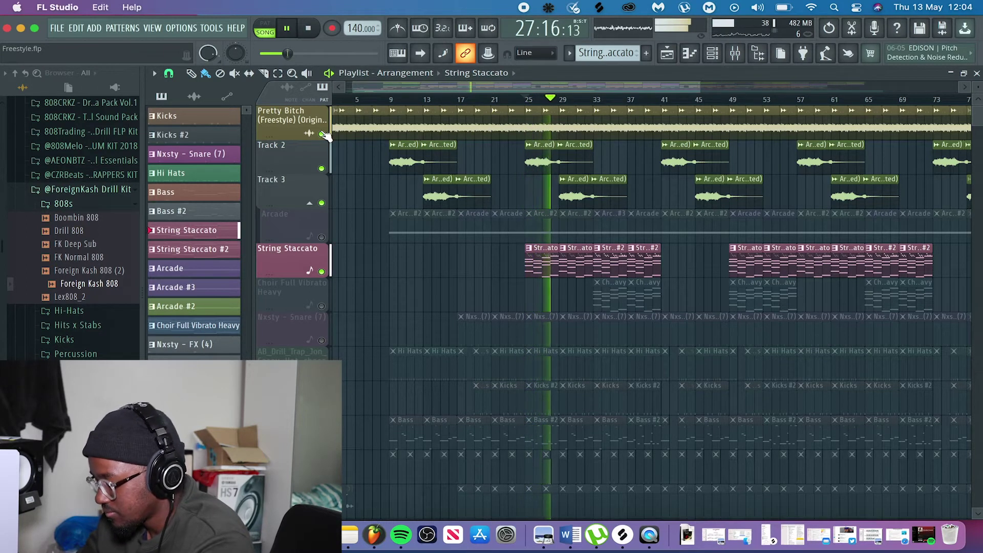
key("space")
left_click(322, 134)
right_click(322, 134)
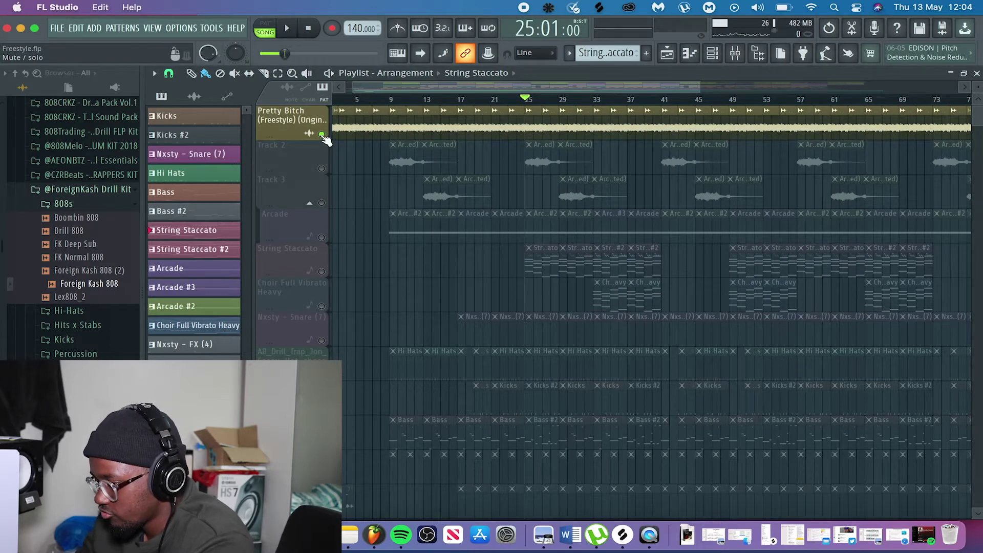
right_click(322, 134)
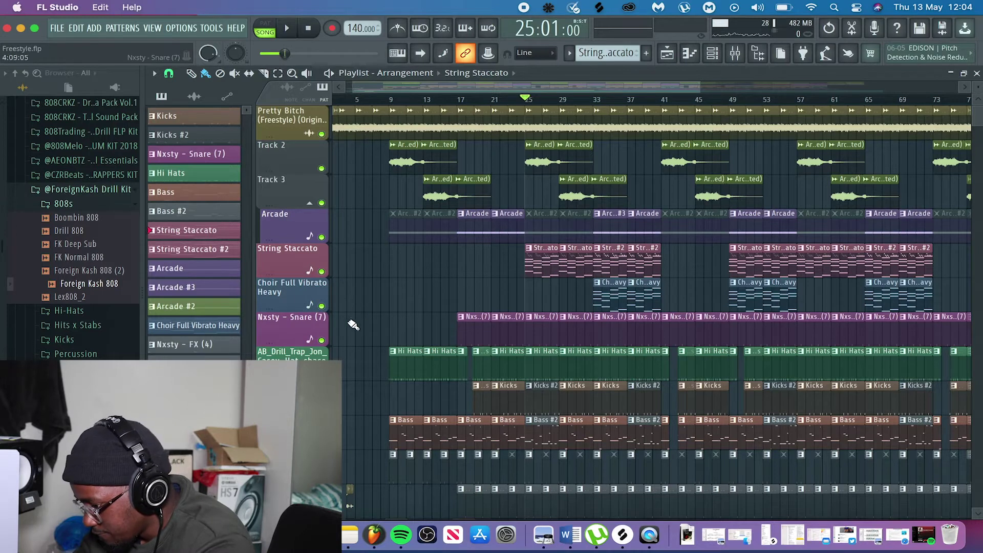
Solo the Choir Full Vibrato Heavy track and play it briefly from bar 33.
right_click(323, 306)
left_click(589, 100)
left_click(596, 100)
key("space")
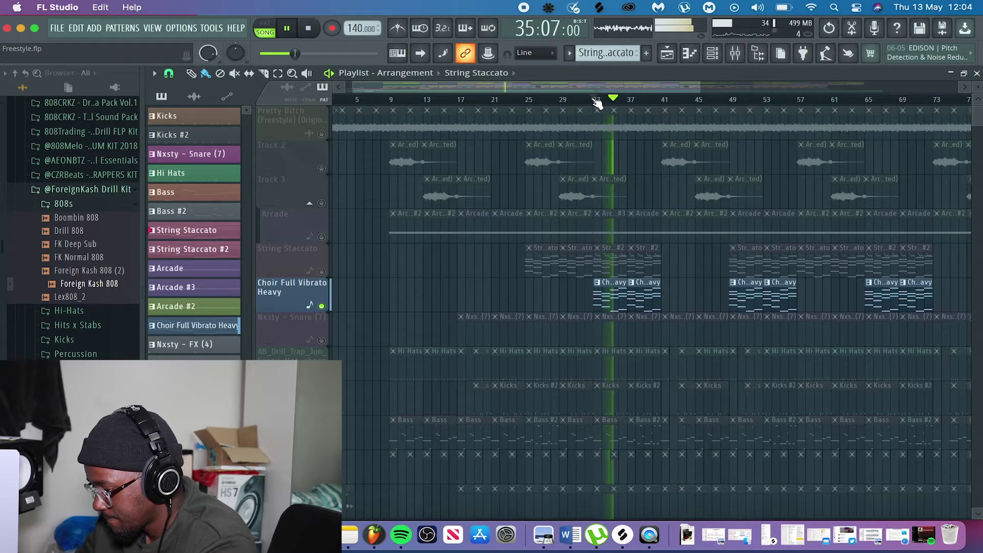
key("space")
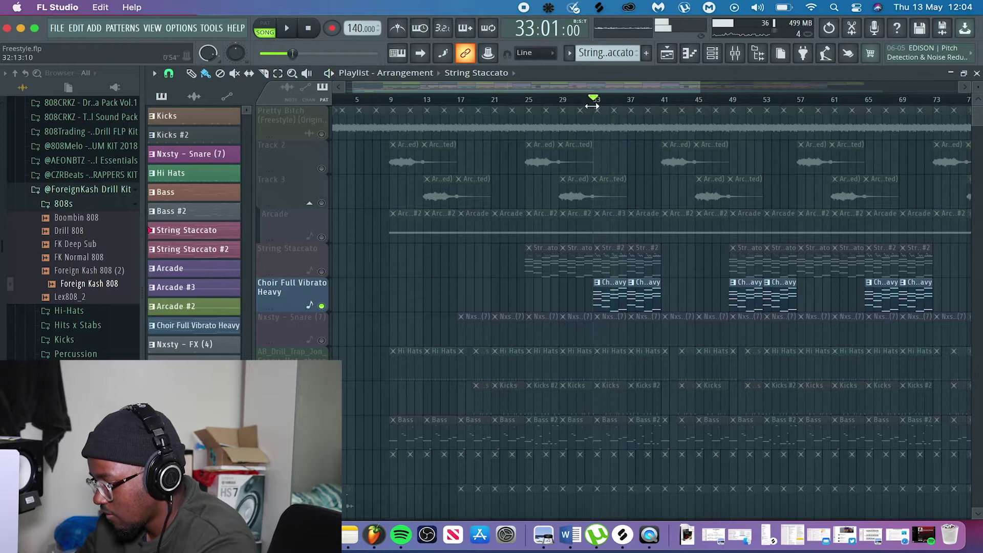
Select the Choir Full Vibrato Heavy pattern, view its channel's Omnisphere instrument, and close the plugin and channel rack.
left_click(610, 298)
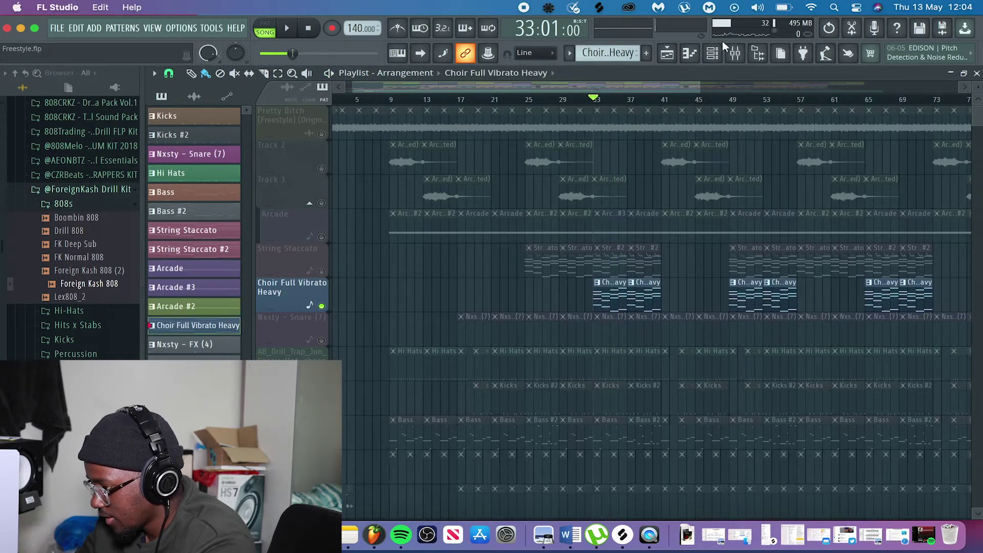
left_click(712, 53)
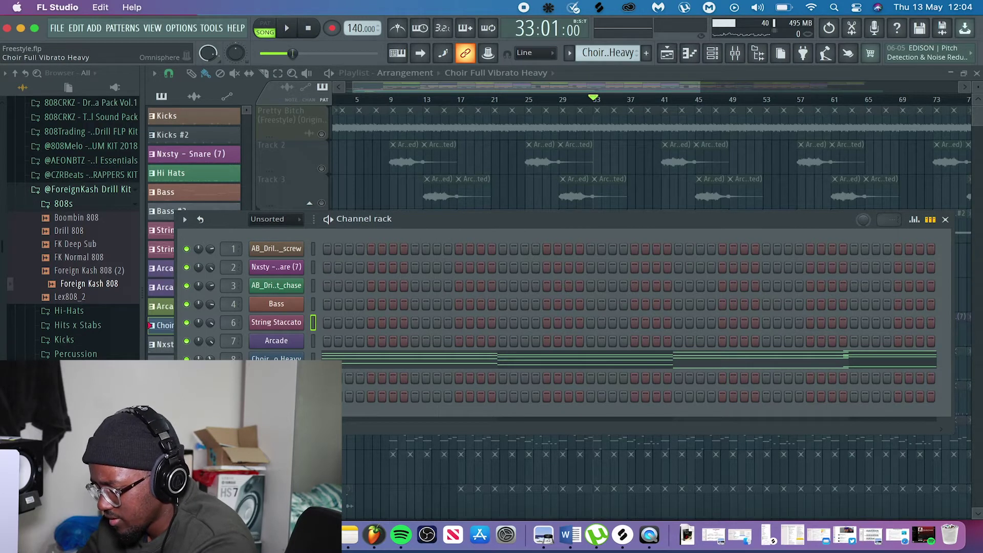
left_click(277, 358)
left_click(955, 67)
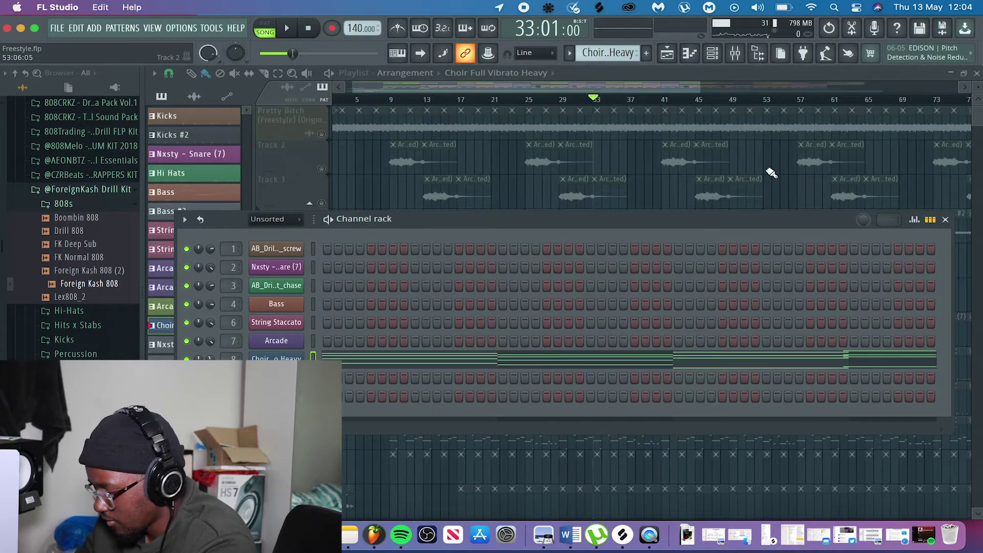
left_click(945, 220)
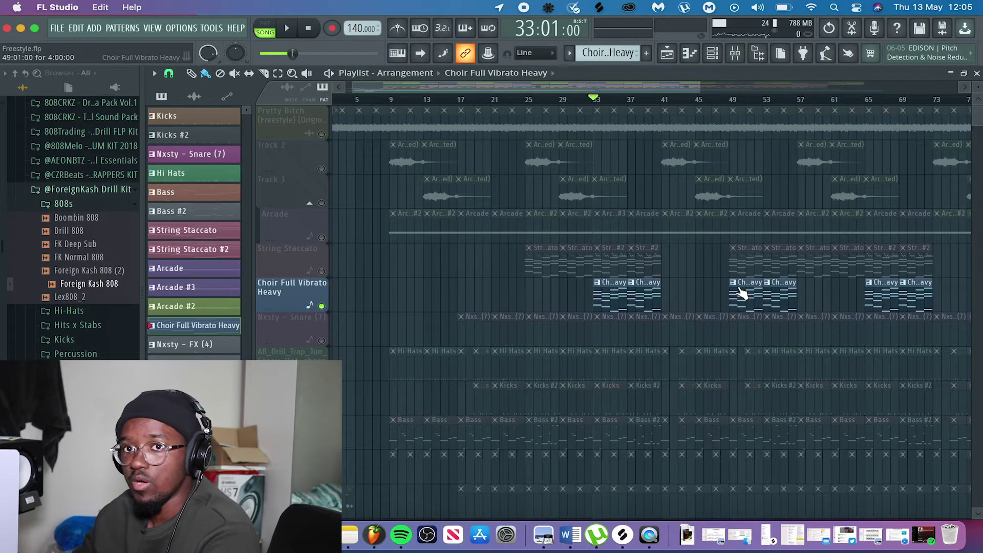
Unmute String Staccato, Arcade, Track 3, Track 2 and the Pretty Bitch sample alongside the choir, and play them together from bar 33.
left_click(321, 271)
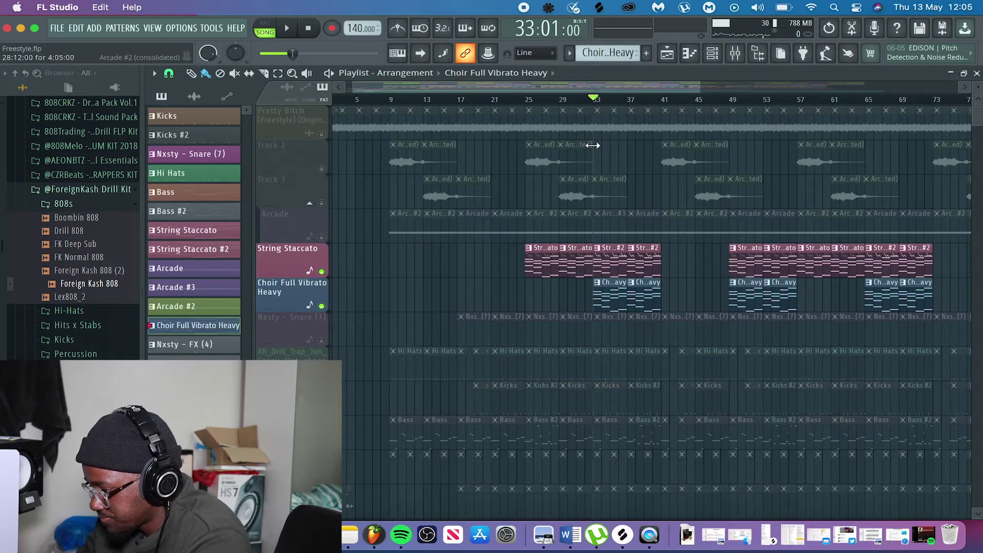
left_click(321, 237)
left_click(321, 203)
left_click(322, 169)
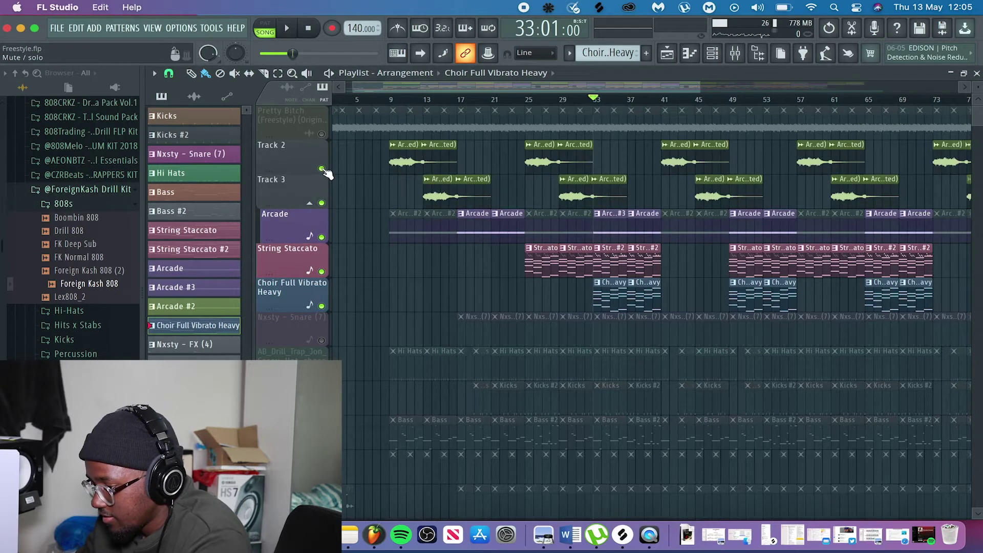
left_click(322, 134)
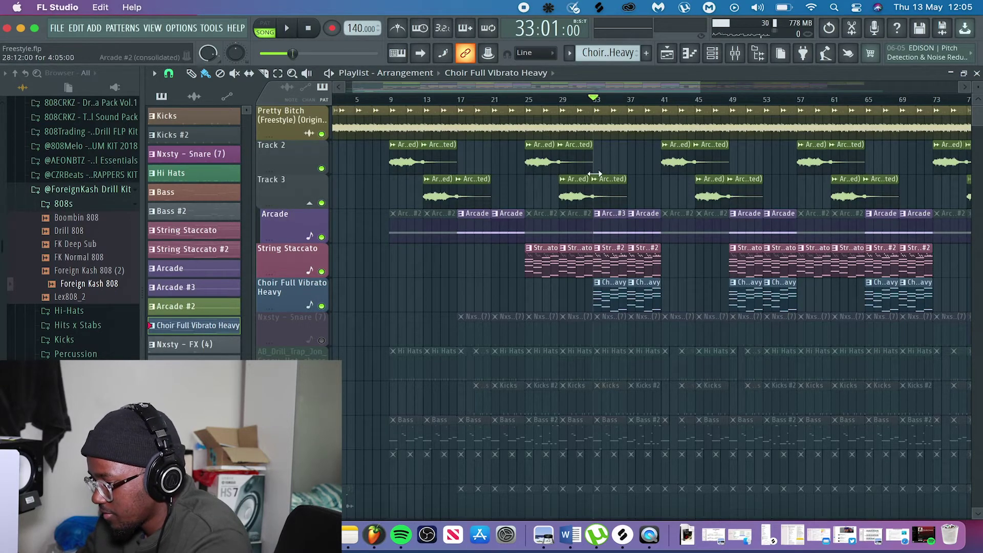
scroll(594, 174, "up", 4)
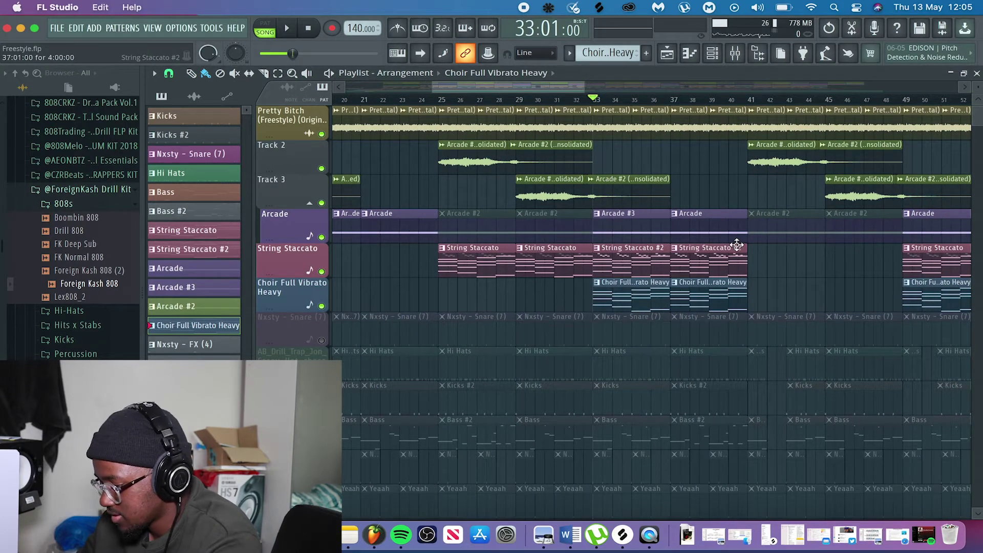
scroll(737, 245, "down", 2)
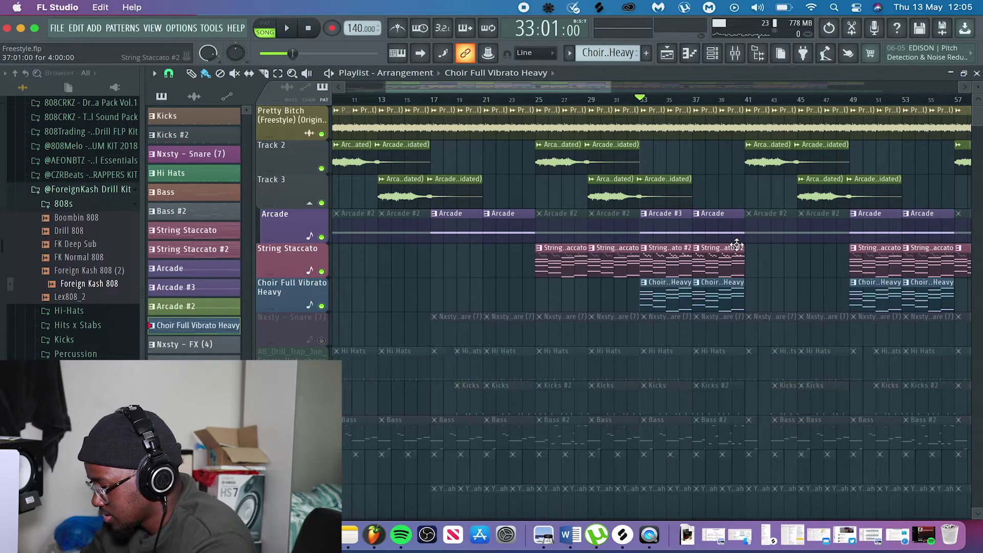
key("space")
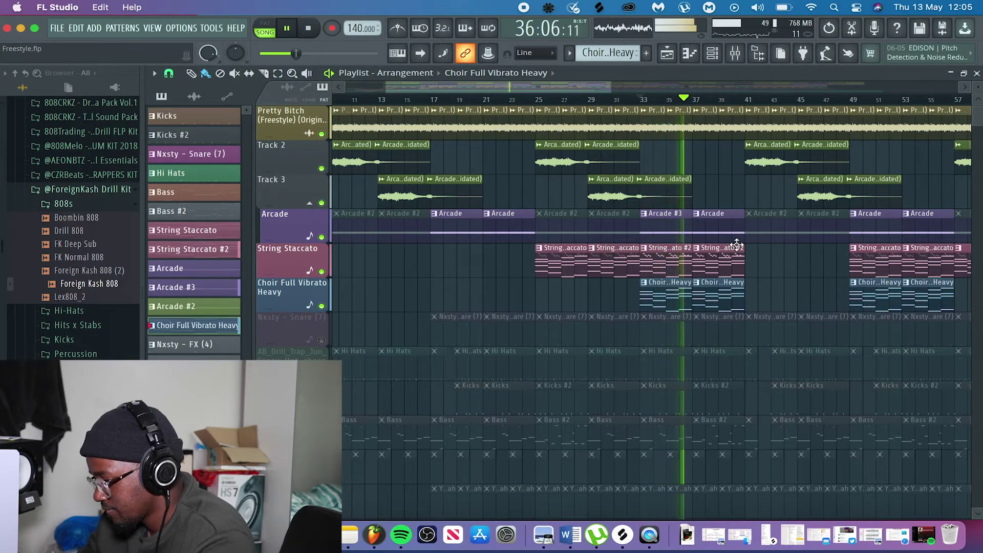
key("space")
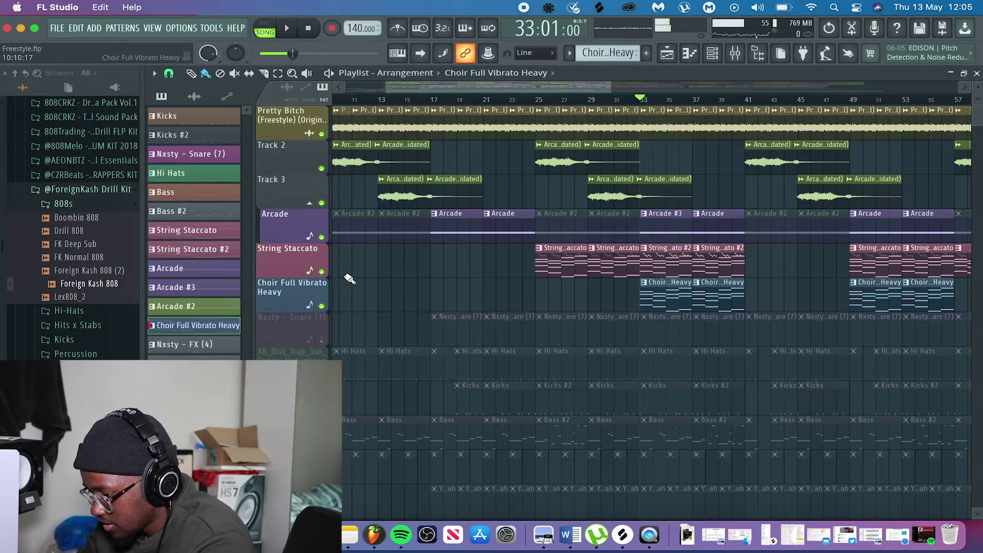
Open the String Staccato #2 pattern in the piano roll, follow its notes during playback from bar 33, and close the piano roll.
right_click(322, 272)
right_click(323, 272)
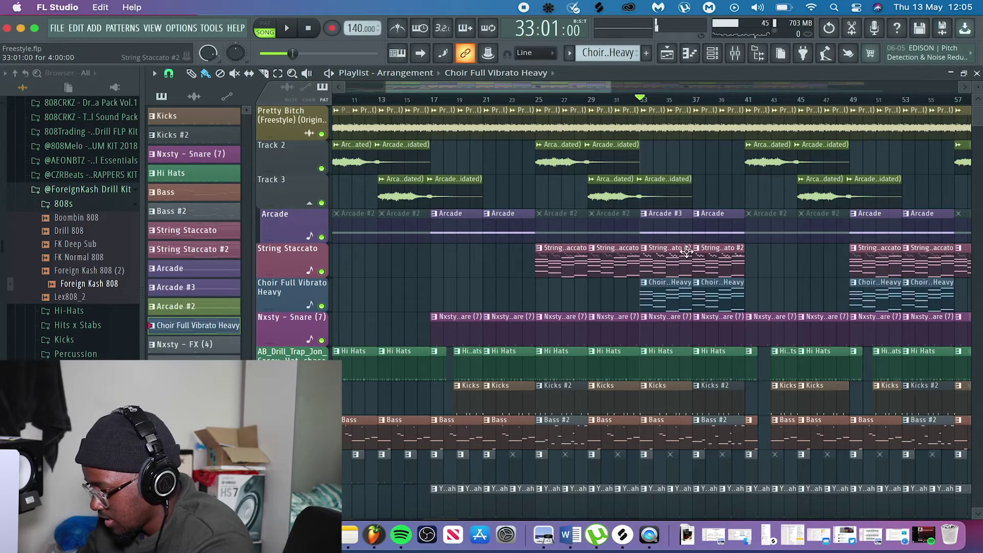
double_click(674, 262)
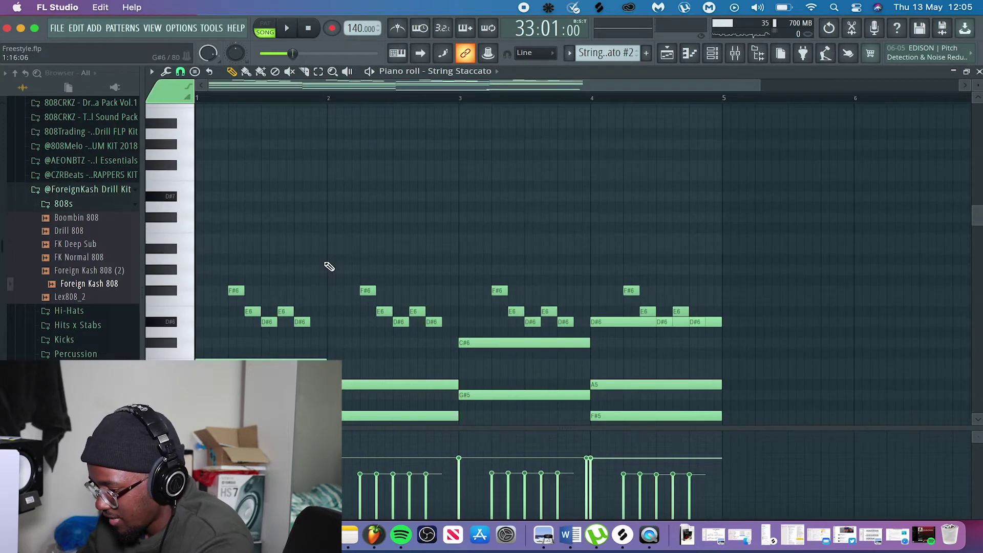
scroll(600, 310, "down", 2)
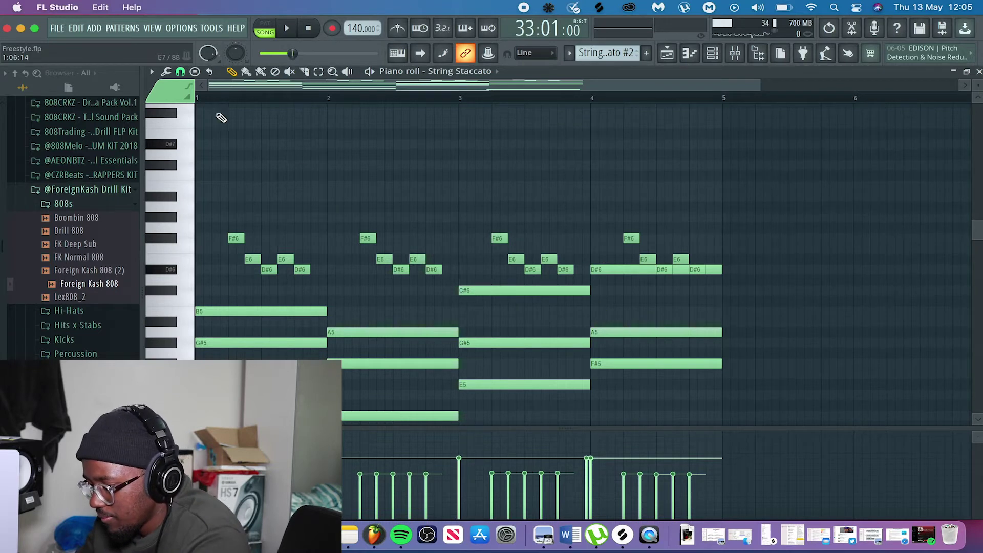
scroll(225, 188, "down", 3)
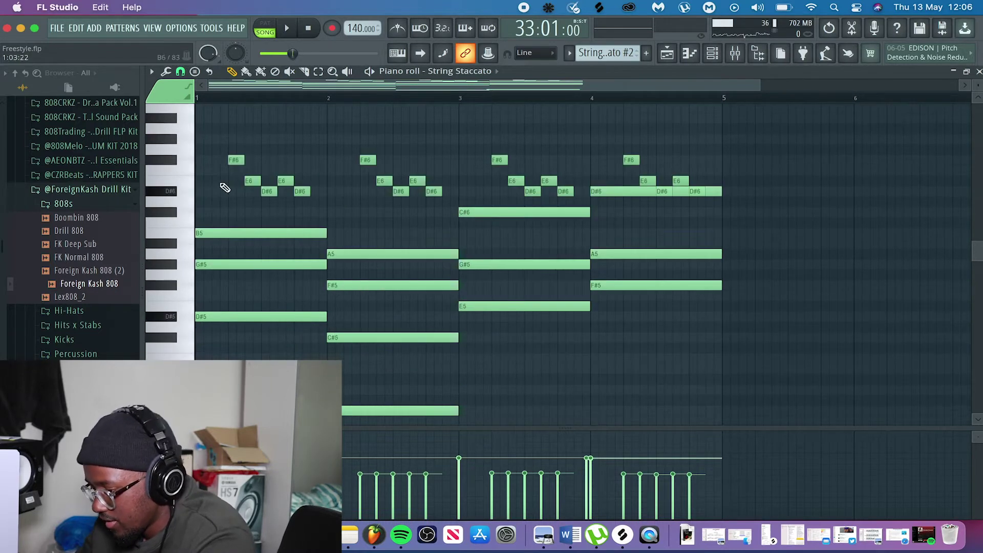
key("space")
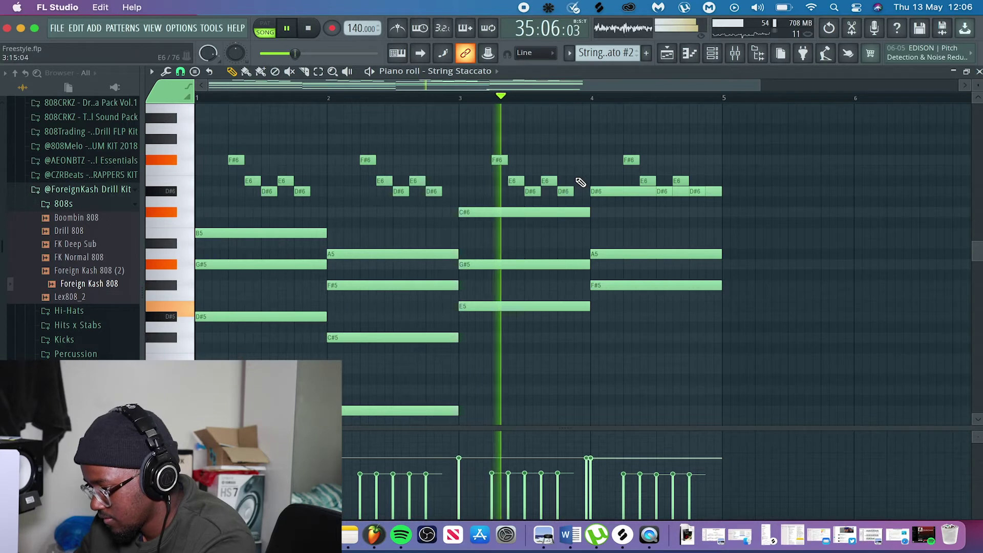
key("space")
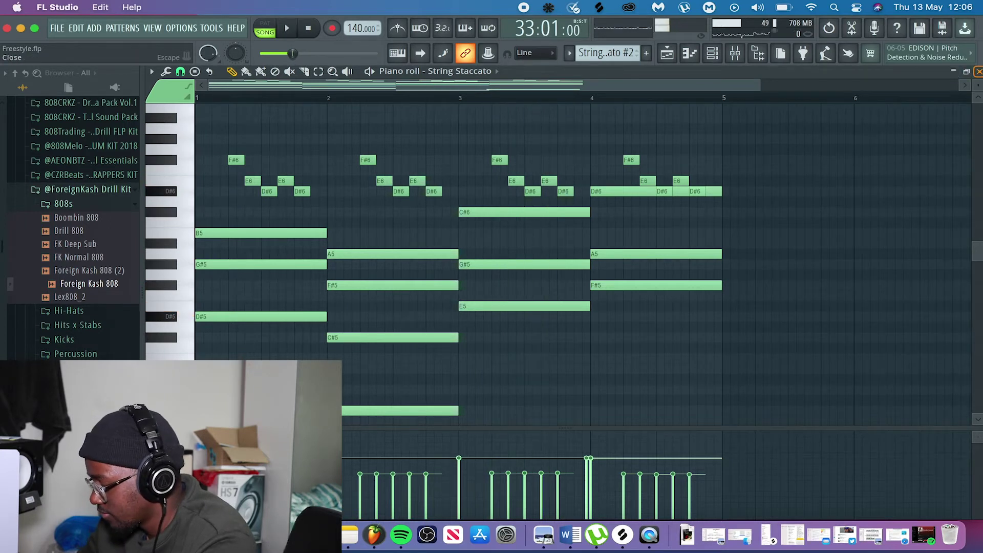
left_click(963, 73)
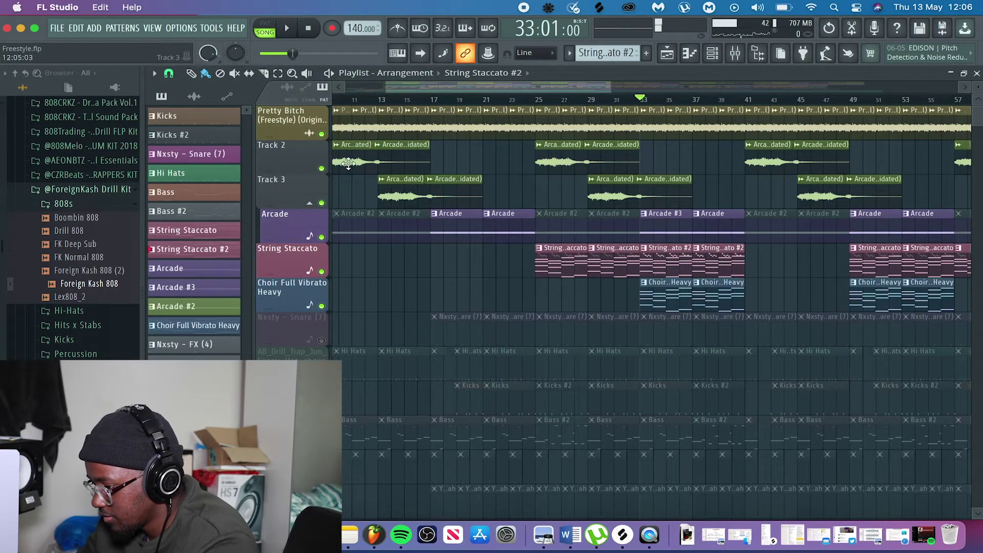
Restore all playlist tracks, including the drums and bass, by toggling solo on the Pretty Bitch sample track.
scroll(633, 337, "down", 2)
scroll(634, 337, "down", 1)
scroll(634, 337, "down", 4)
scroll(634, 336, "up", 6)
right_click(322, 134)
right_click(321, 133)
Solo the Nxsty - Snare (7) track, play its pattern from bar 33 in the piano roll, and close the piano roll.
scroll(382, 329, "down", 4)
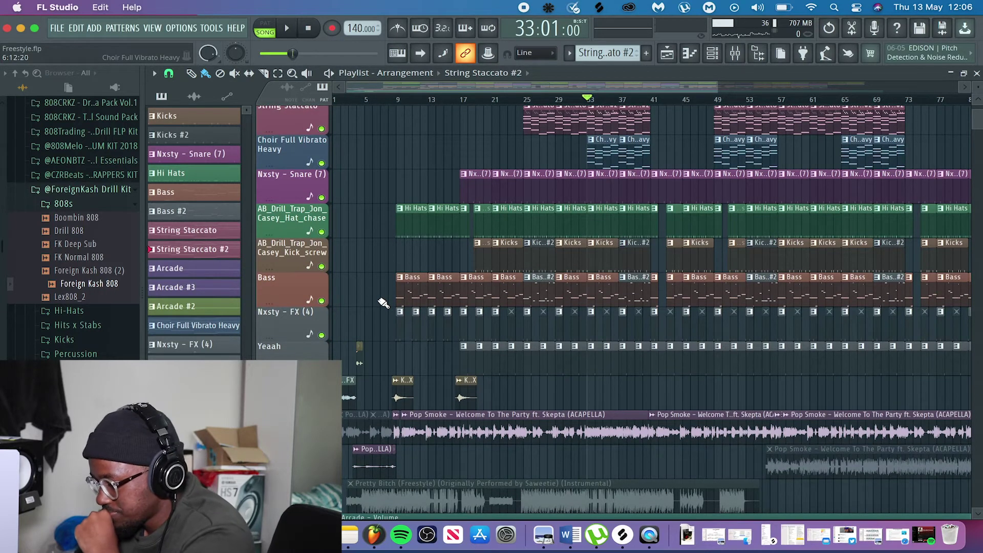
scroll(382, 217, "up", 2)
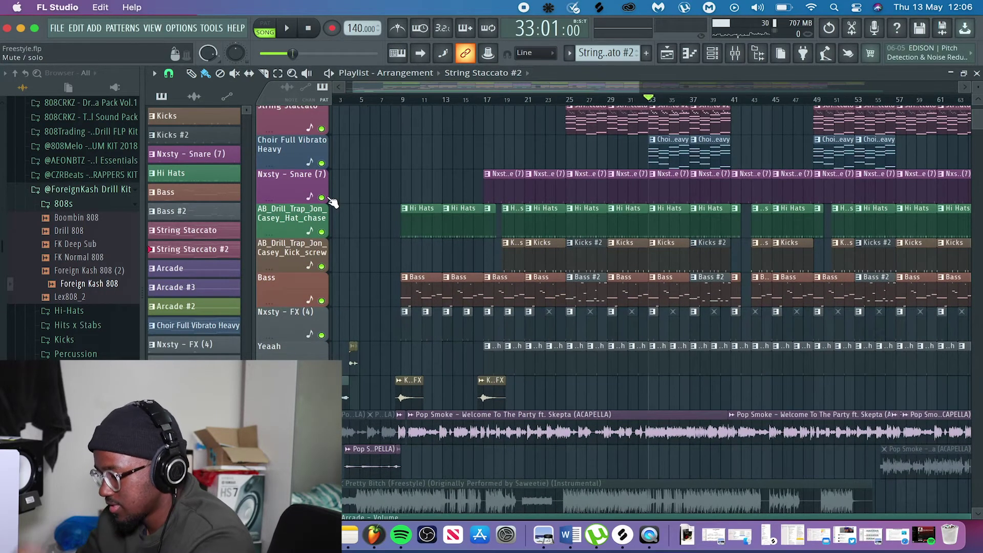
right_click(320, 198)
double_click(507, 195)
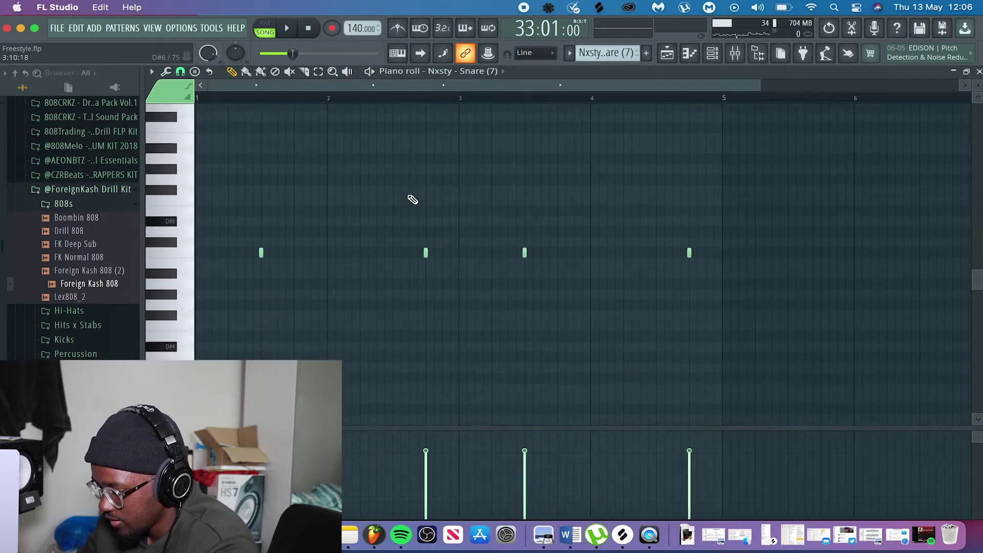
key("space")
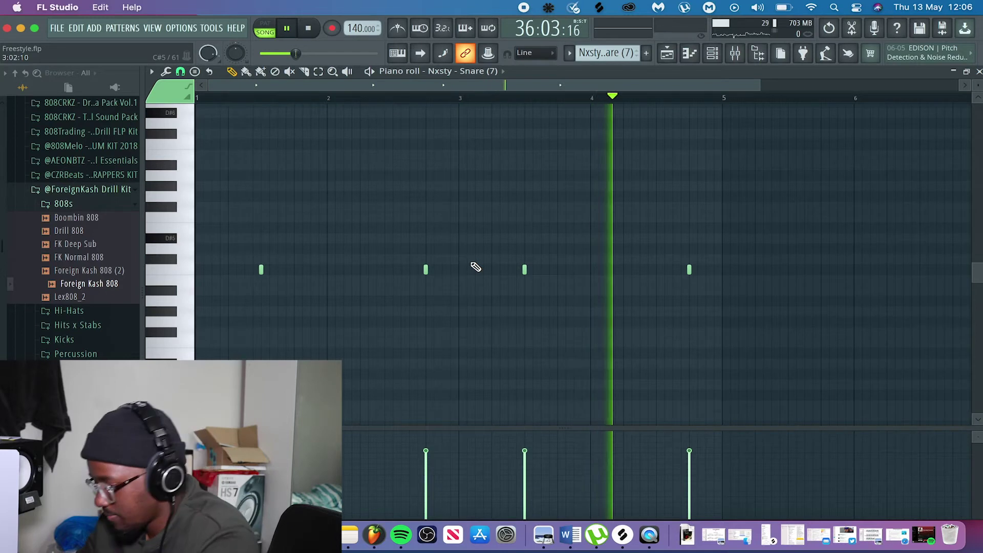
key("space")
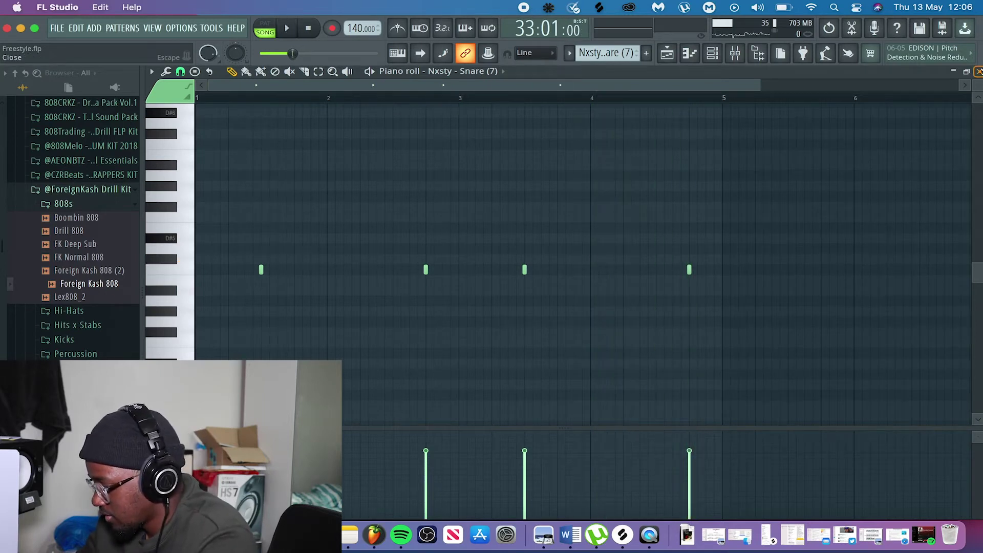
left_click(979, 71)
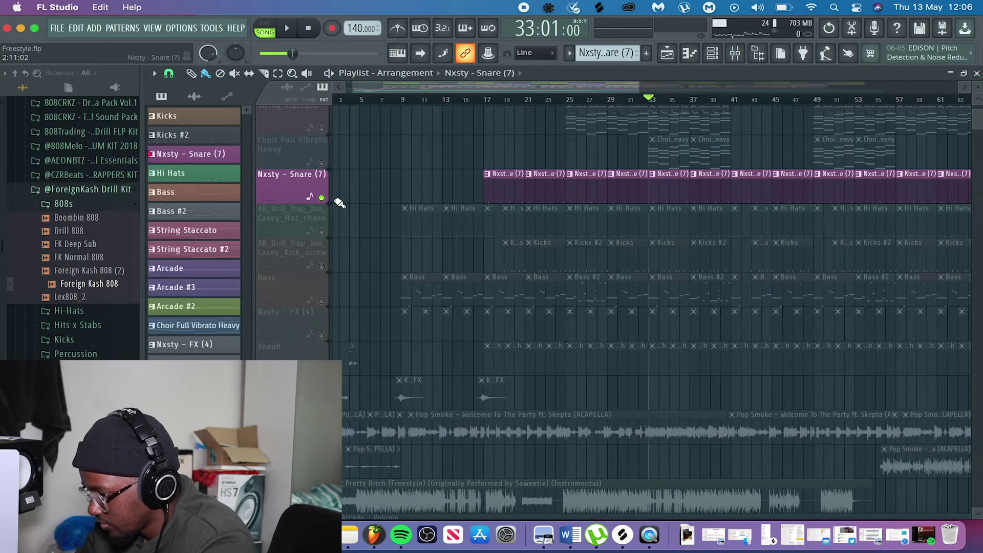
Switch the solo from the snare to the hi-hat track, play the Hi Hats pattern in the piano roll, and close it.
right_click(321, 198)
right_click(323, 233)
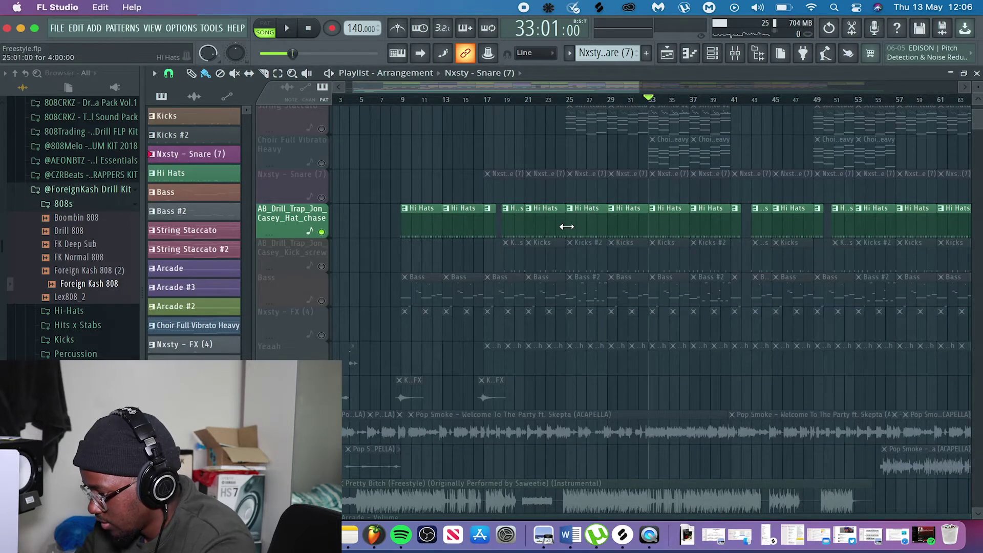
double_click(586, 227)
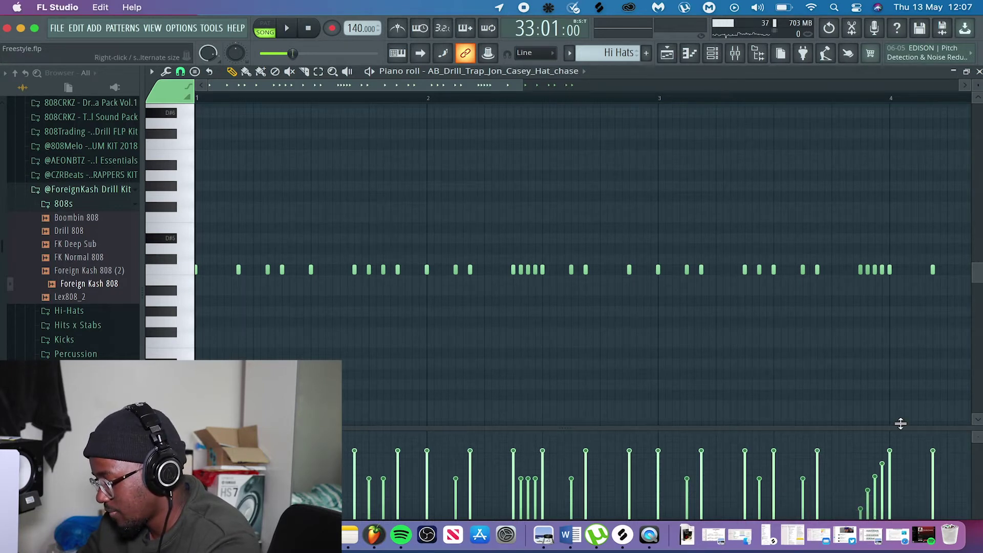
scroll(364, 314, "down", 1)
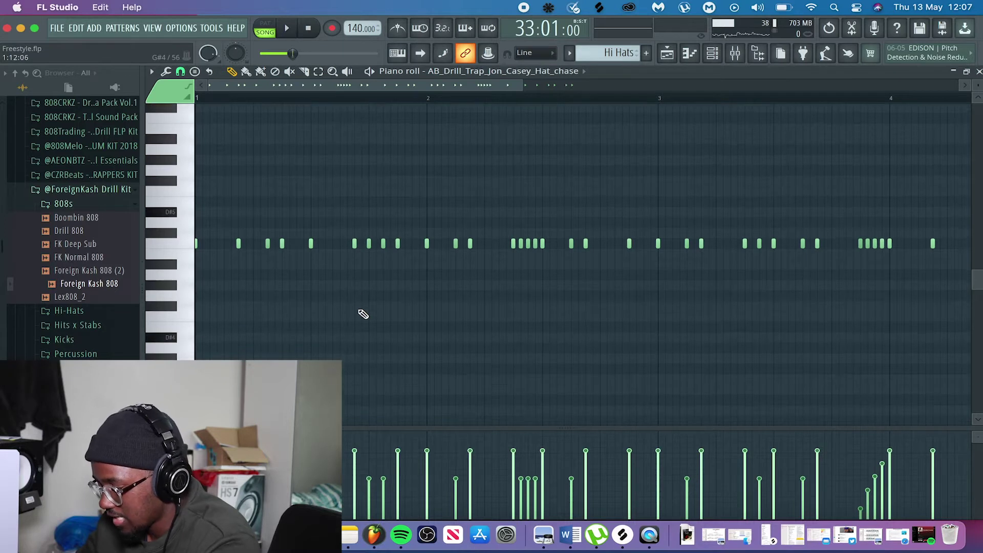
key("space")
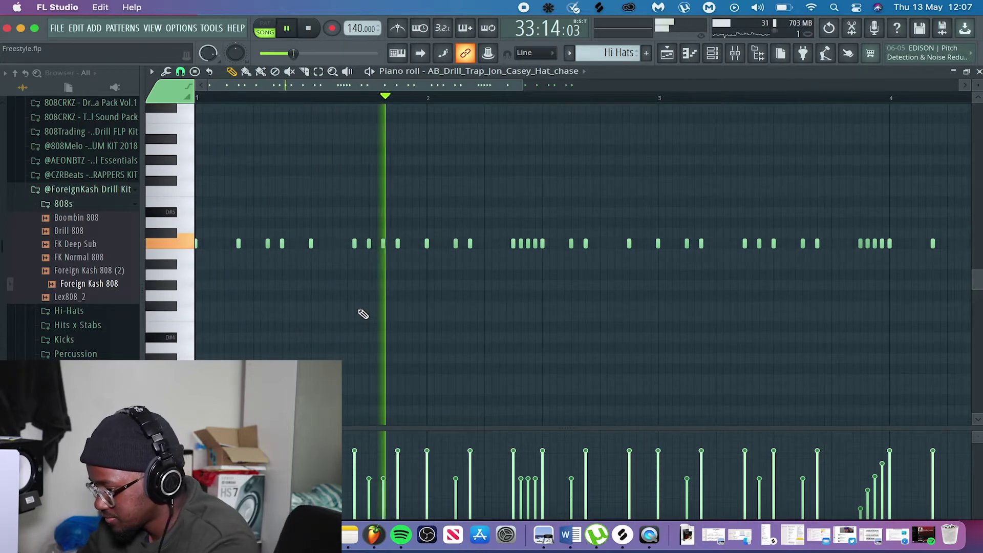
scroll(373, 302, "down", 2)
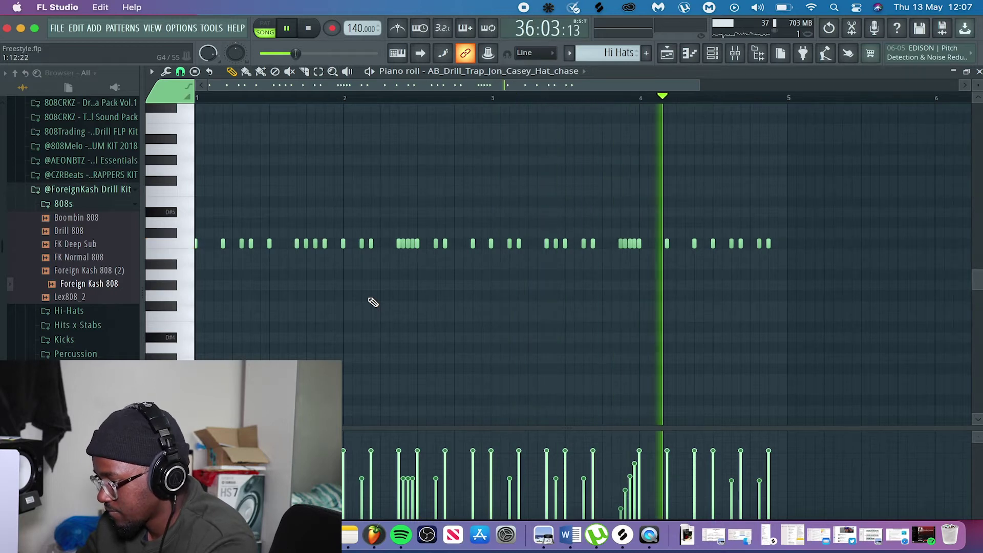
key("space")
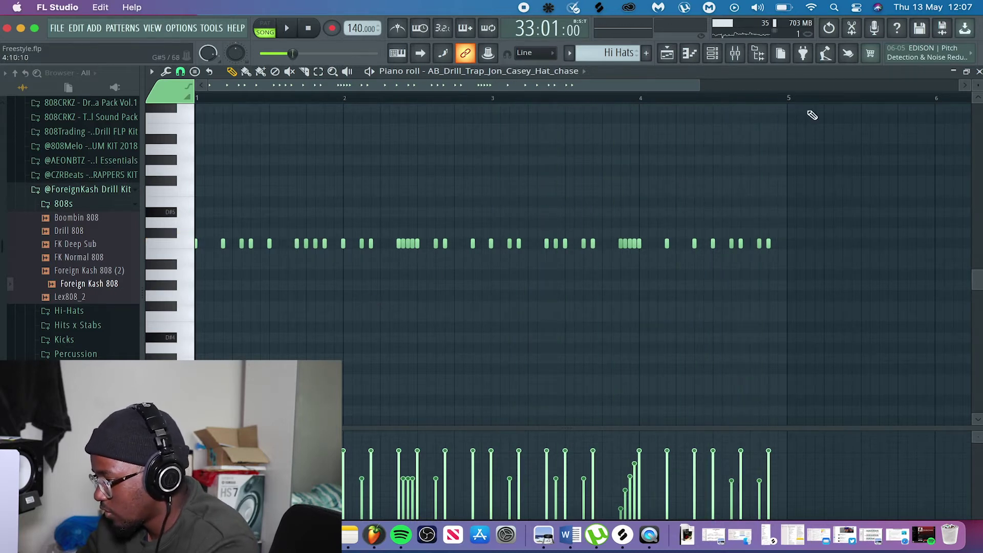
left_click(978, 72)
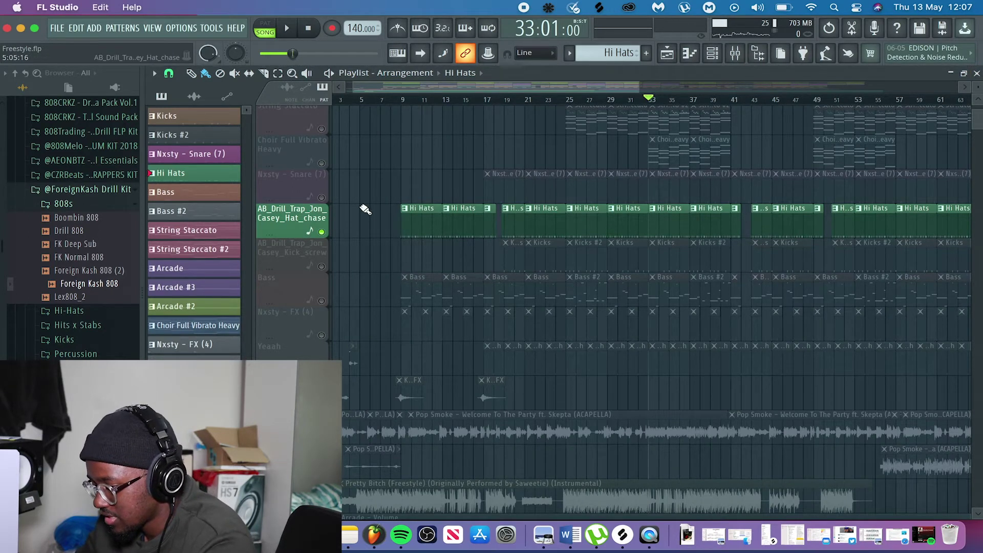
Unmute the snare alongside the hi-hats, play both from bar 25, and restore all tracks.
left_click(321, 198)
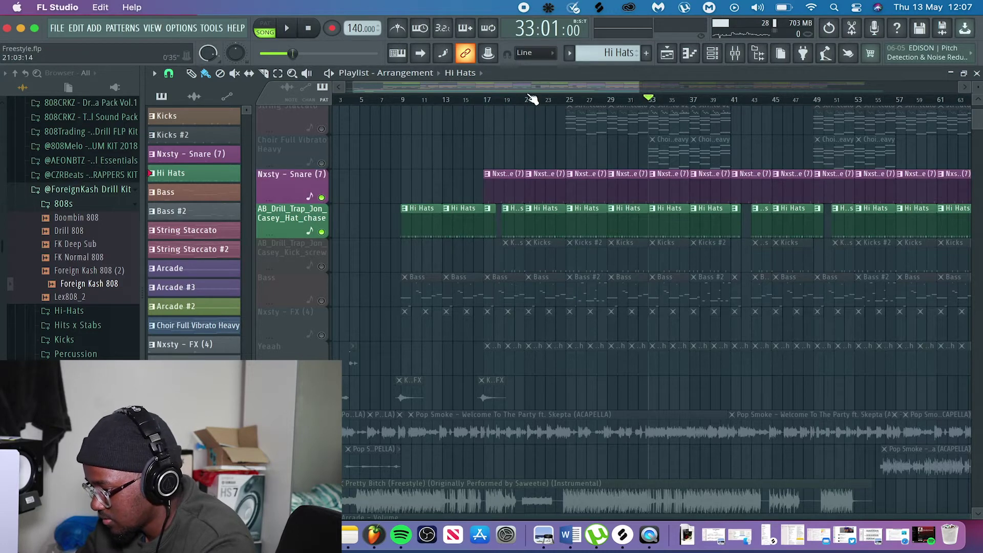
left_click(568, 98)
key("space")
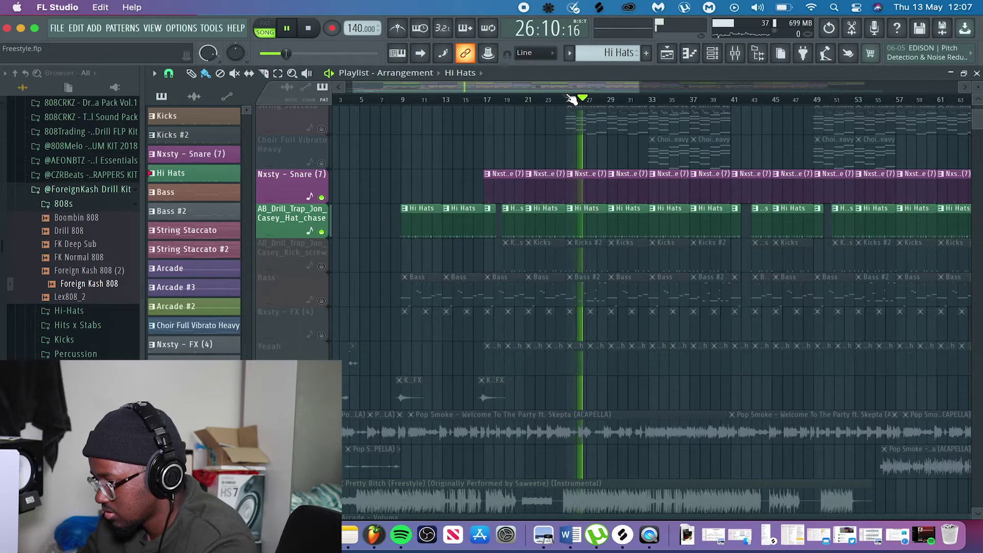
key("space")
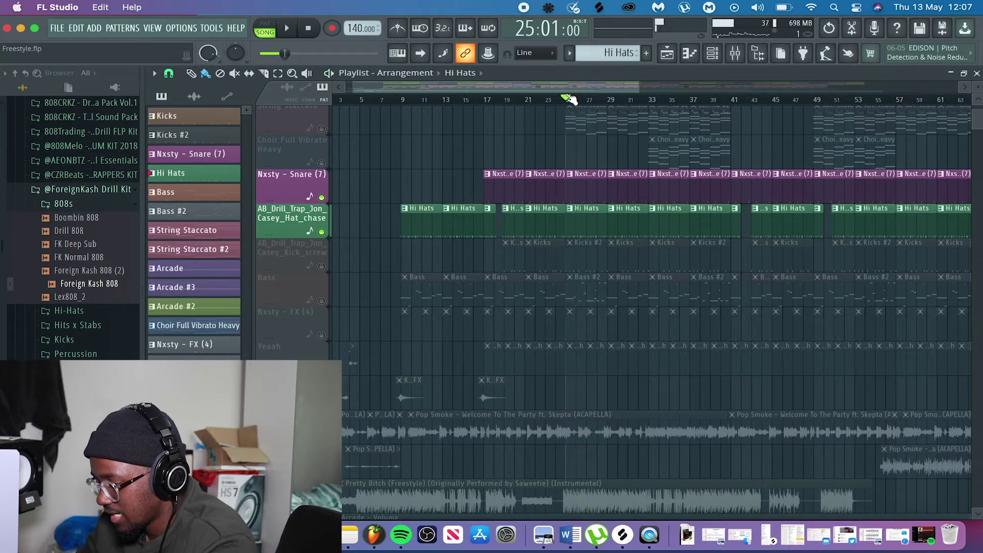
right_click(322, 197)
right_click(321, 198)
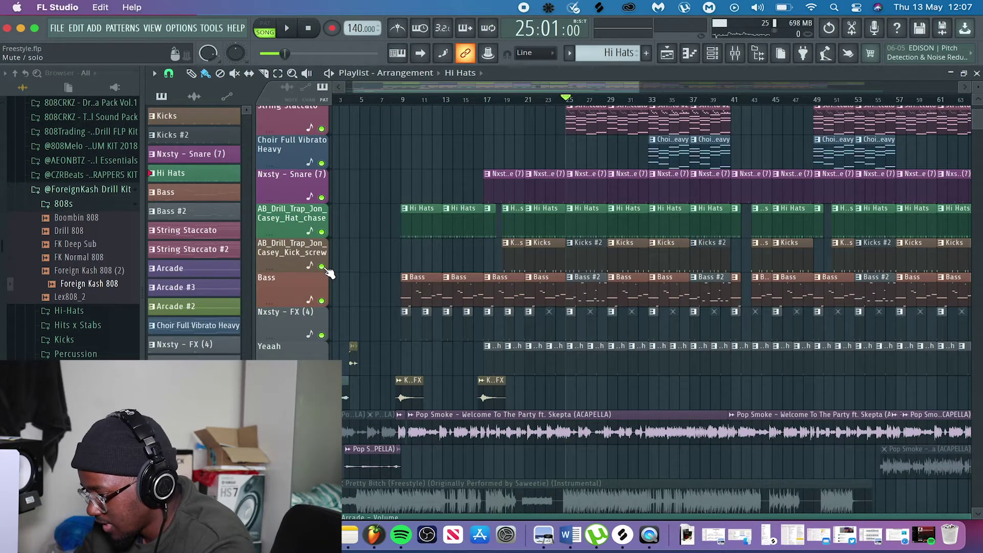
Solo the kick track, play the Kicks pattern from bar 21 in the piano roll, and close the piano roll.
right_click(321, 266)
left_click(526, 101)
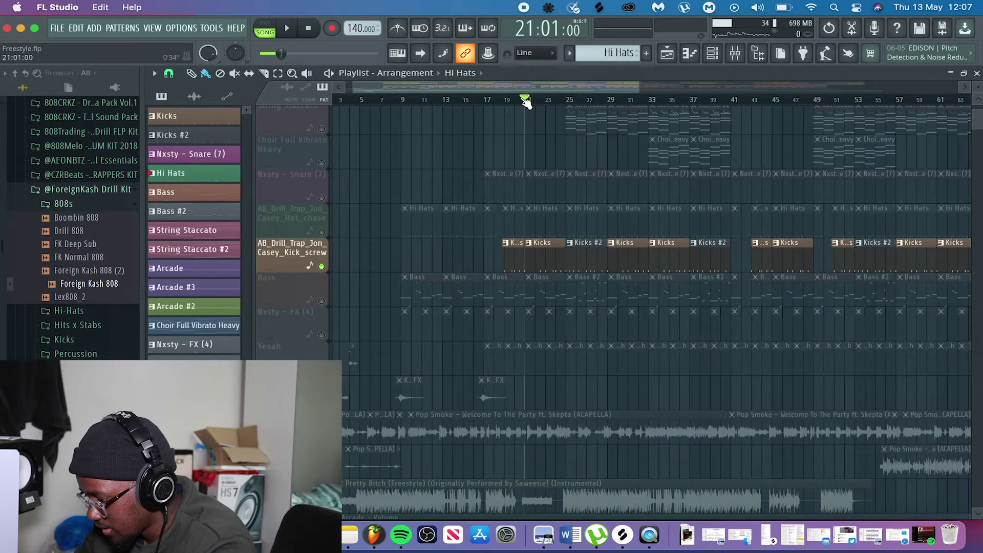
double_click(550, 267)
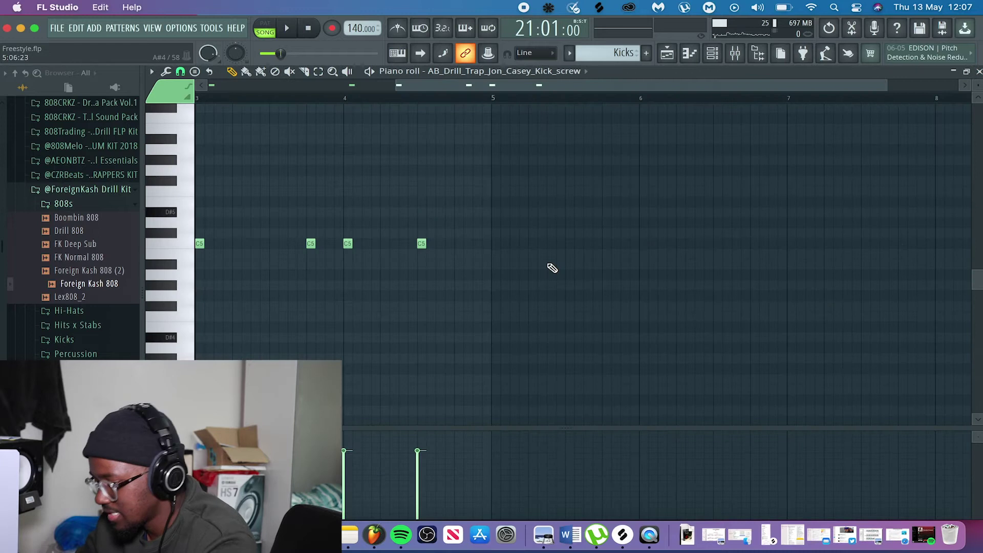
scroll(373, 300, "left", 3)
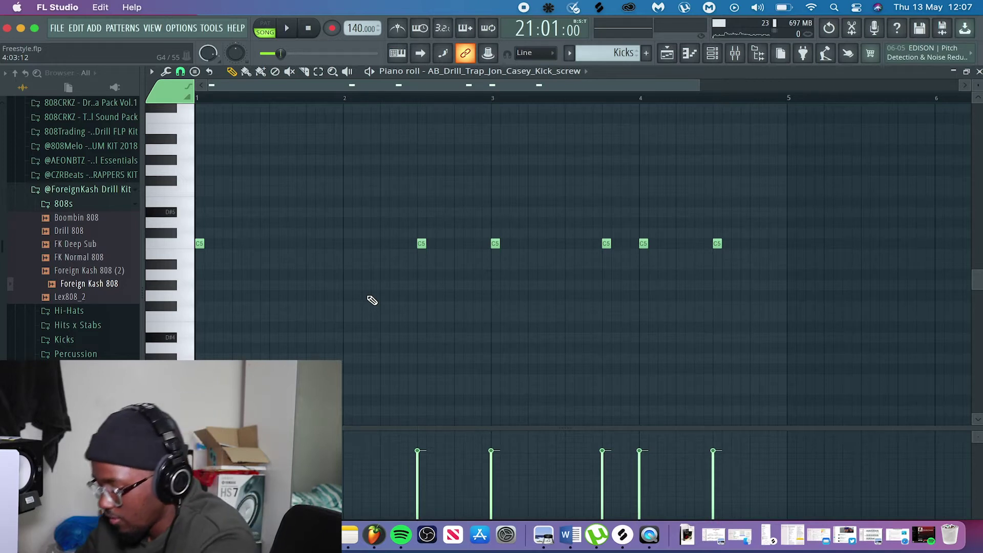
left_click(210, 102)
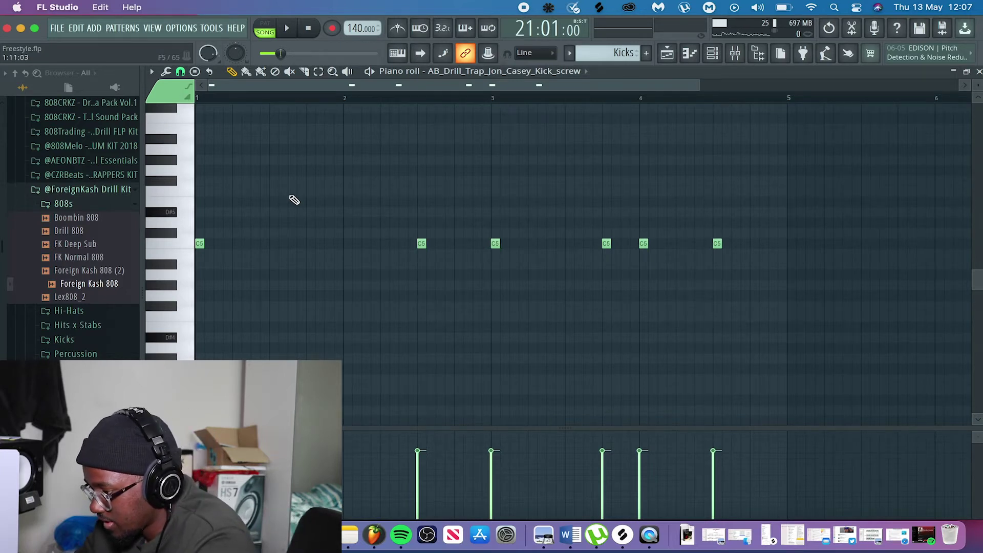
key("space")
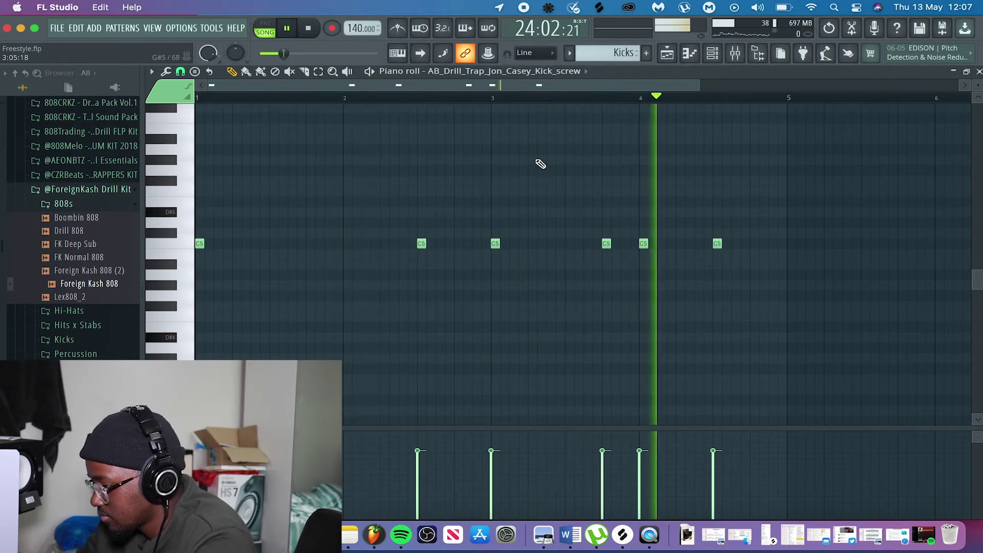
key("space")
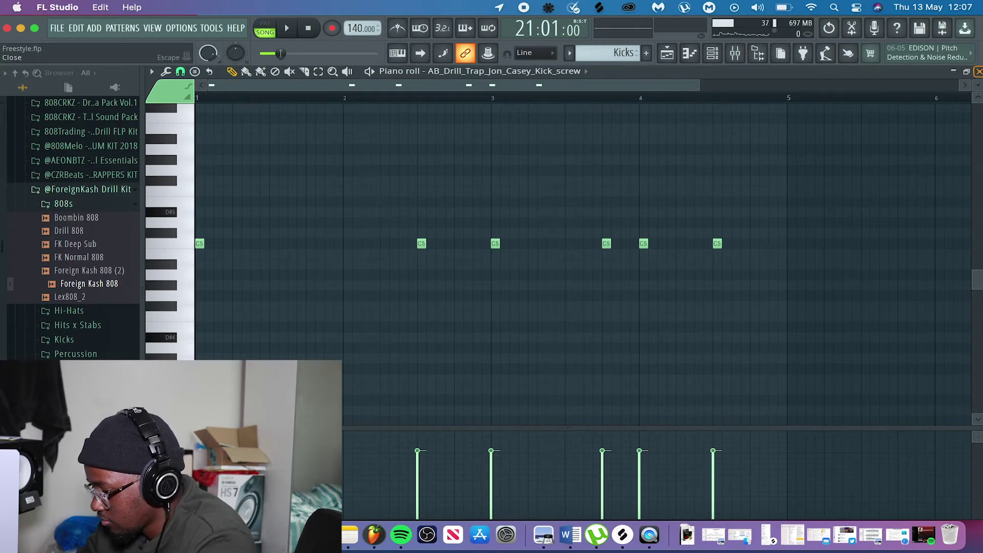
key("F5")
Open the Kicks #2 pattern in the piano roll, play it from bar 25, and close the piano roll.
double_click(588, 255)
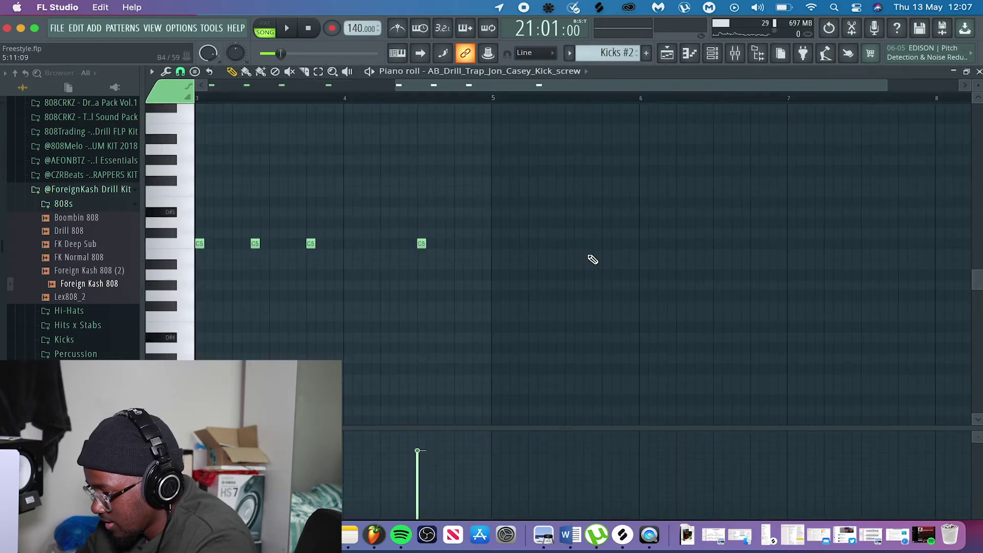
key("F5")
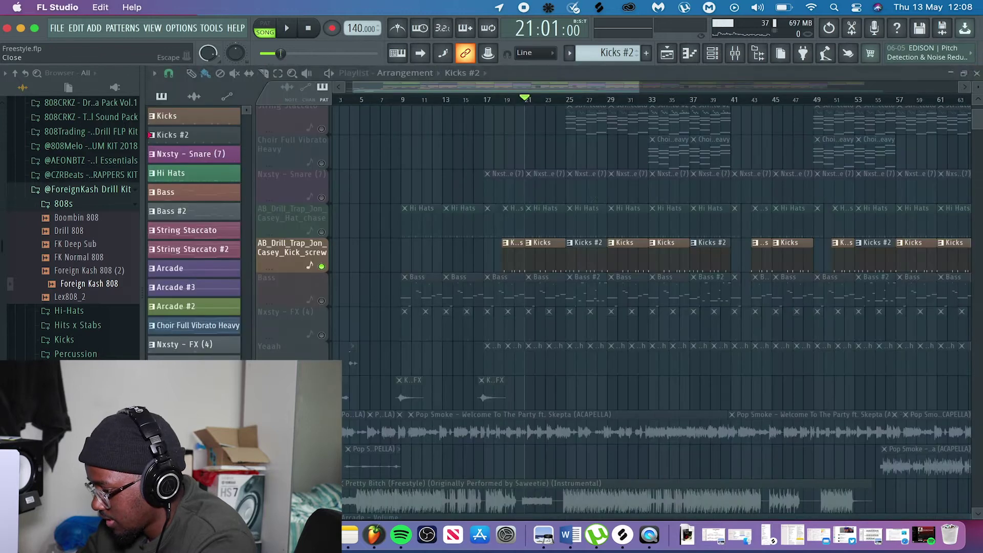
left_click(567, 99)
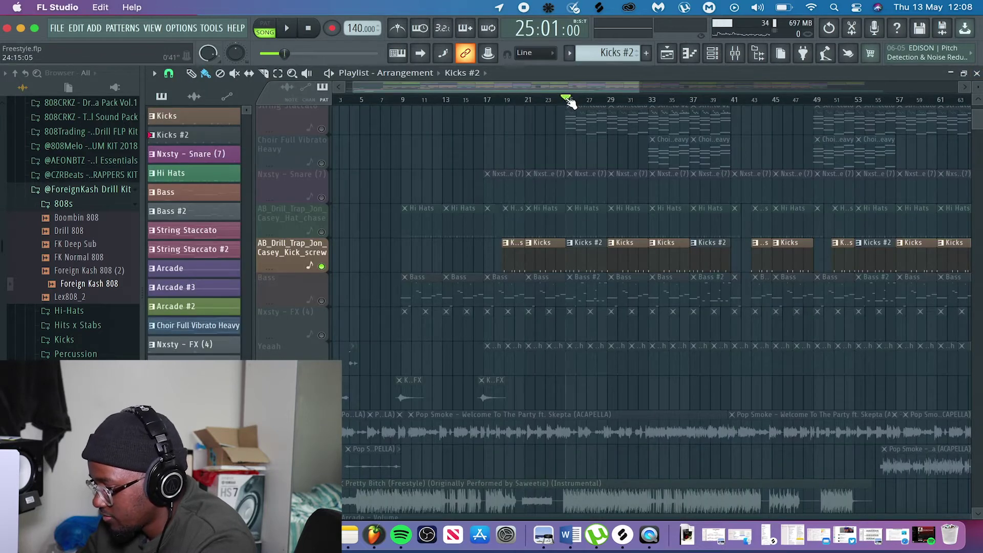
double_click(589, 254)
scroll(384, 263, "up", 3)
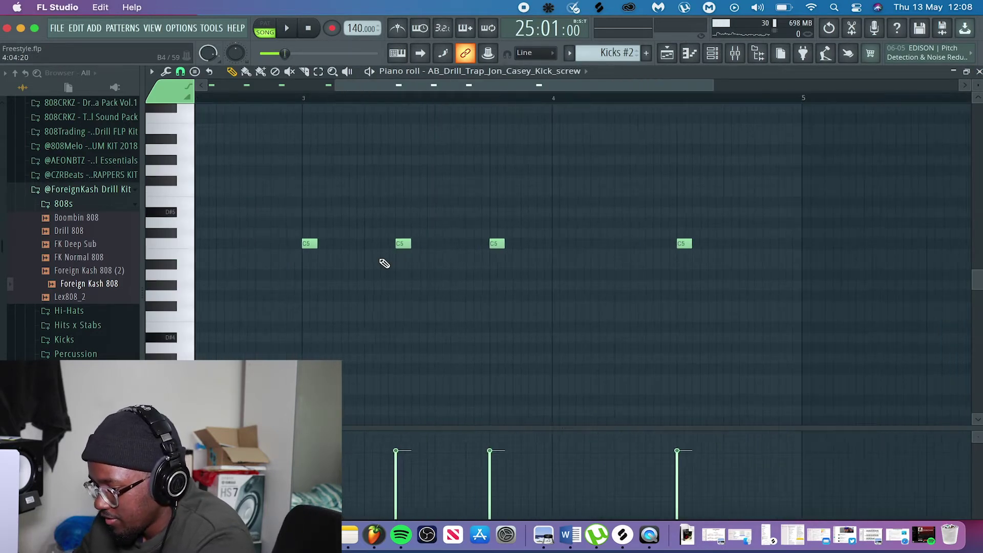
scroll(385, 263, "down", 5)
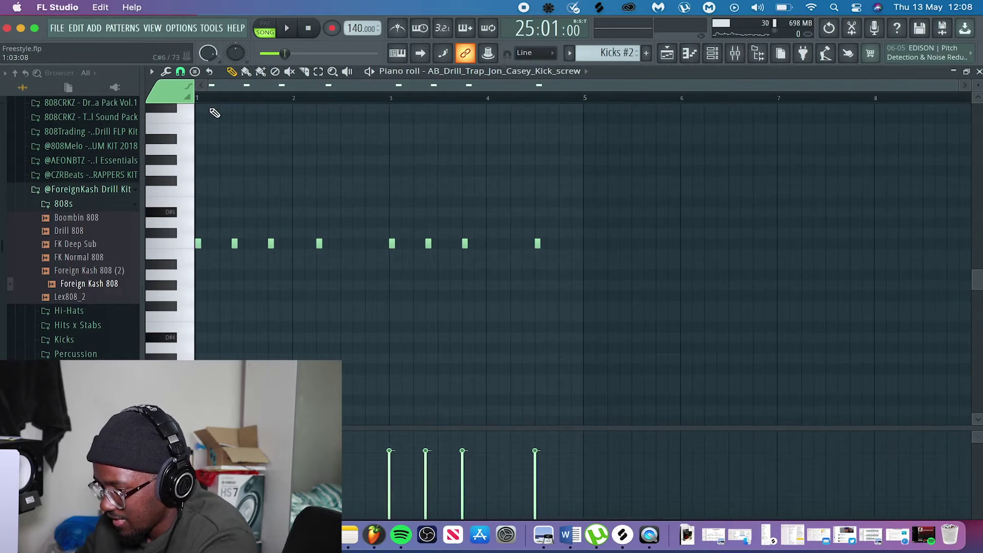
key("space")
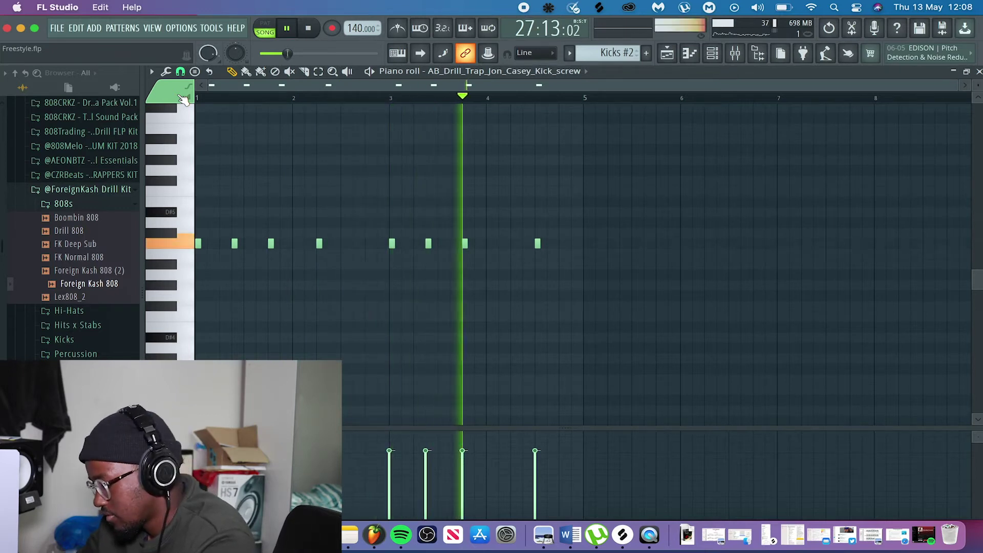
key("space")
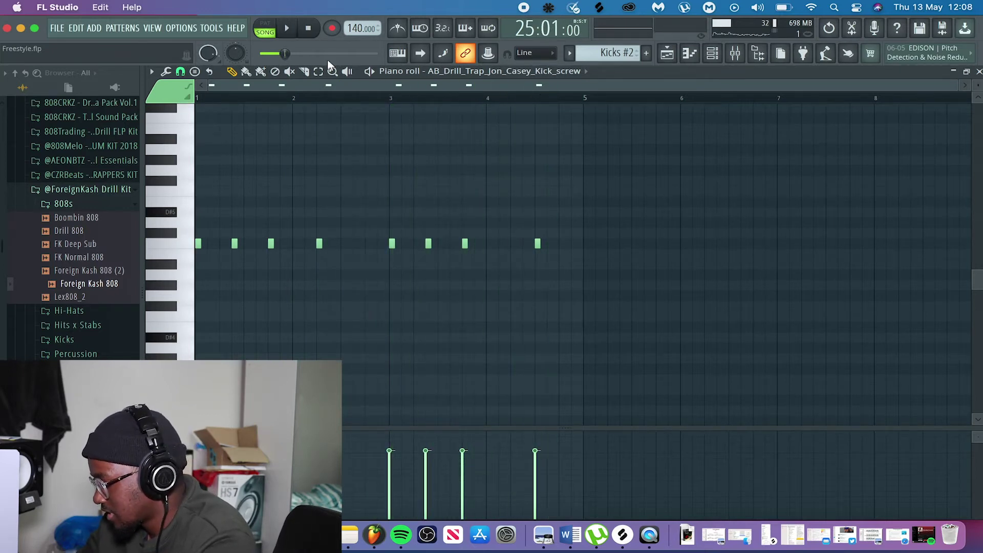
left_click(978, 71)
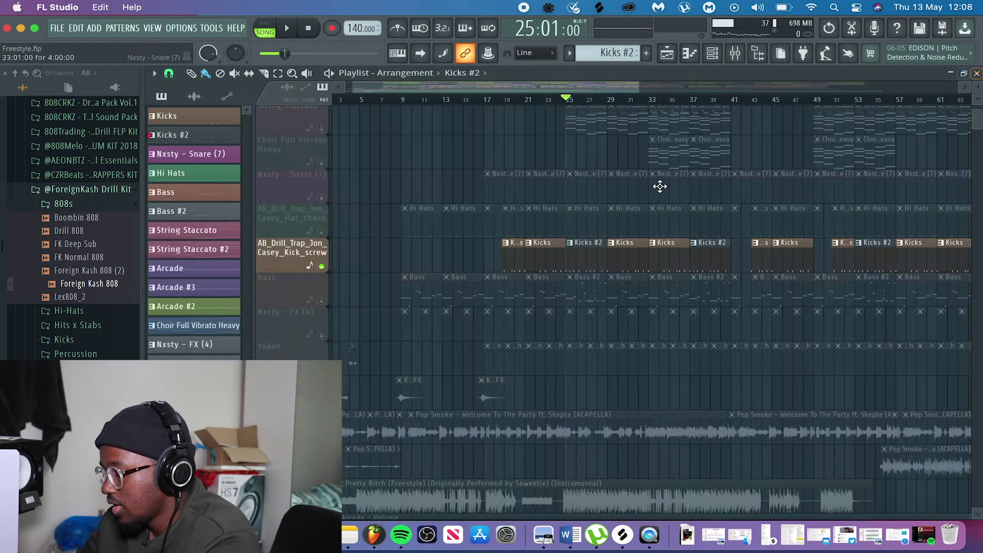
Solo the kick track with the hi-hats and snare unmuted, play the three together from bar 25, and restore all tracks.
right_click(322, 266)
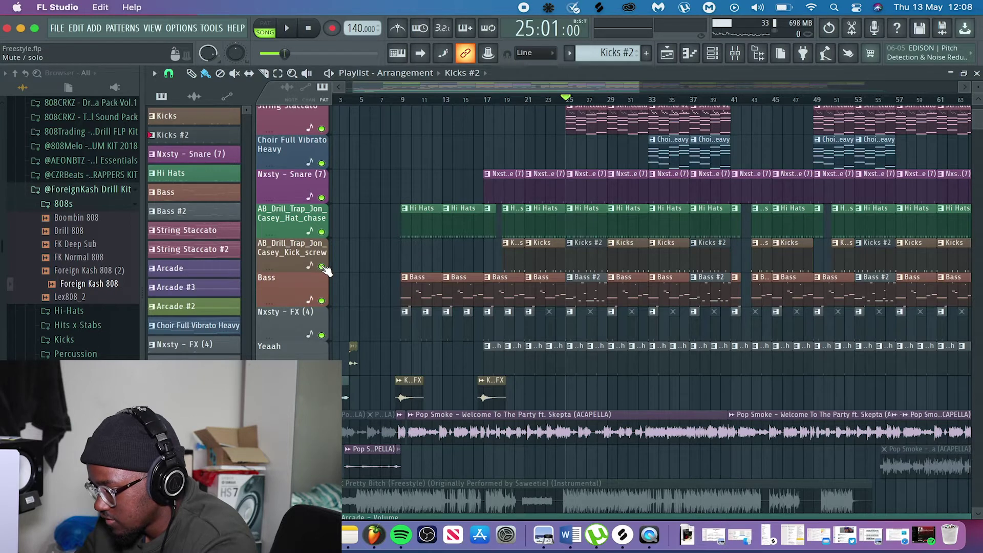
right_click(322, 267)
left_click(322, 231)
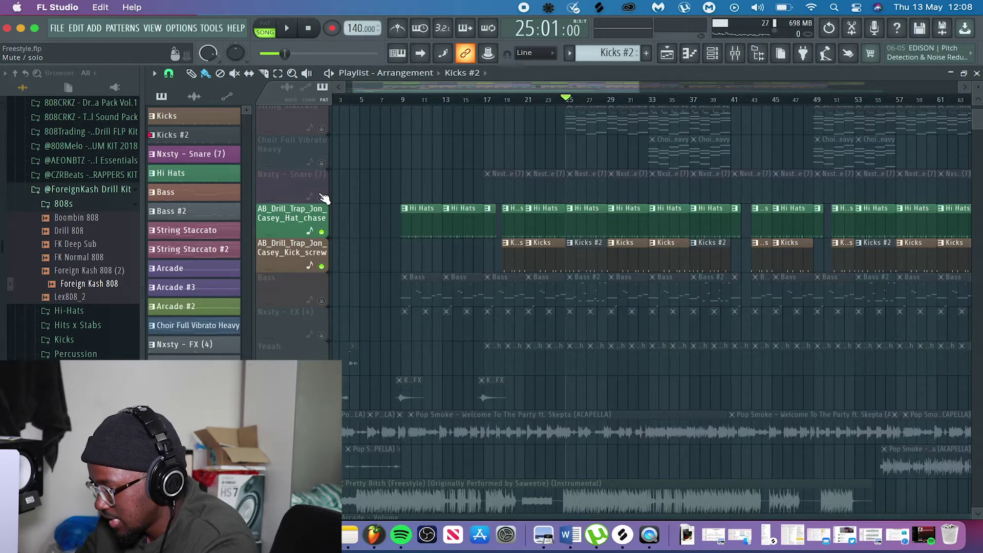
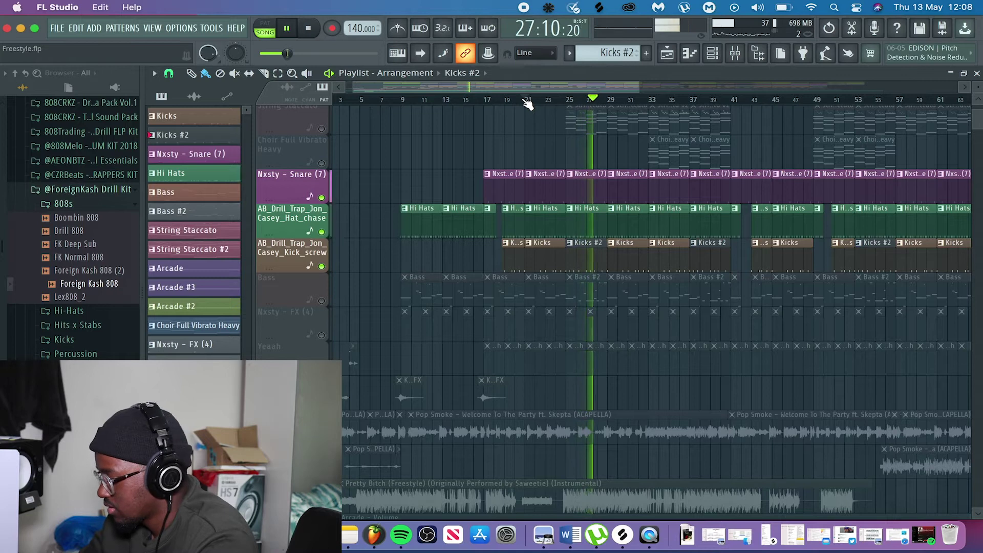
key("space")
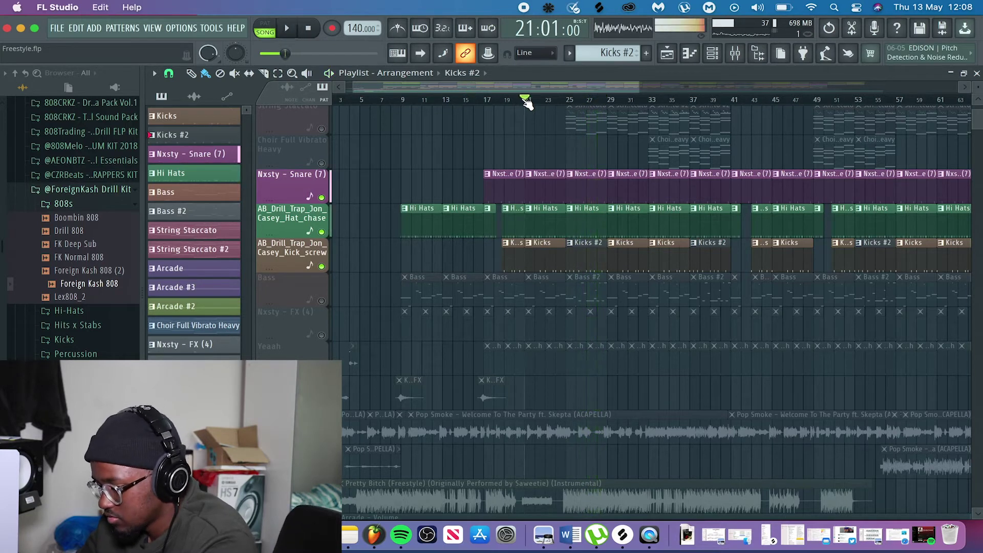
left_click(321, 197, "ctrl")
left_click(322, 197, "ctrl")
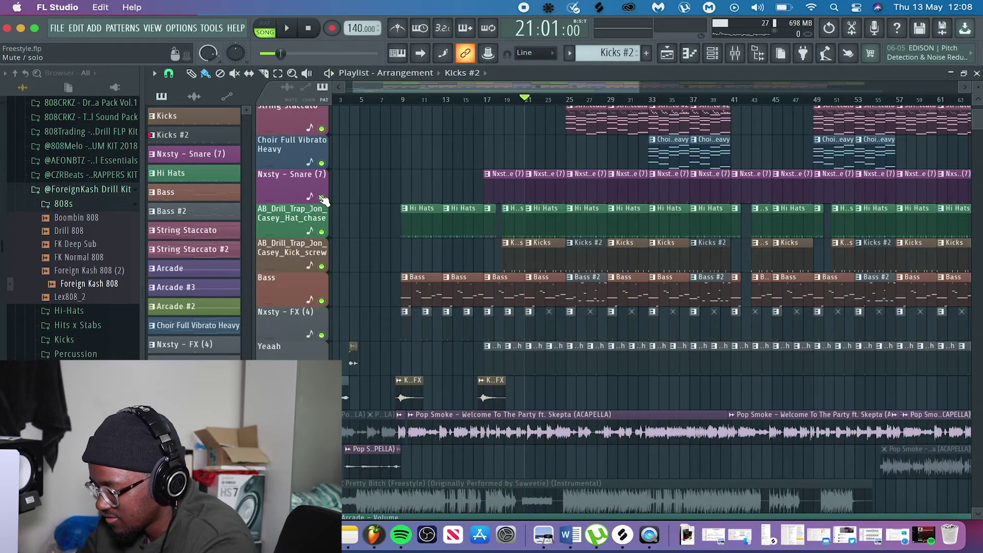
left_click(323, 302, "ctrl")
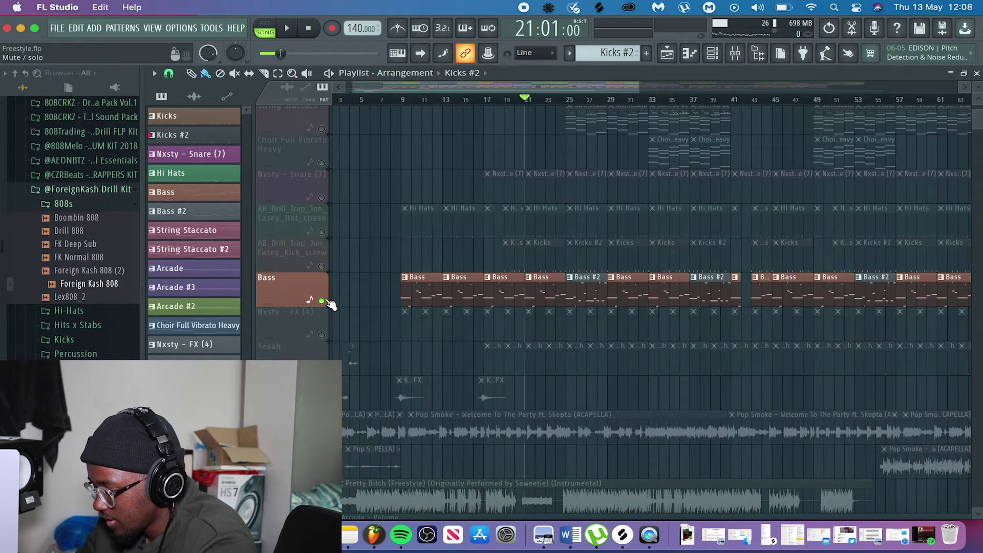
double_click(507, 303)
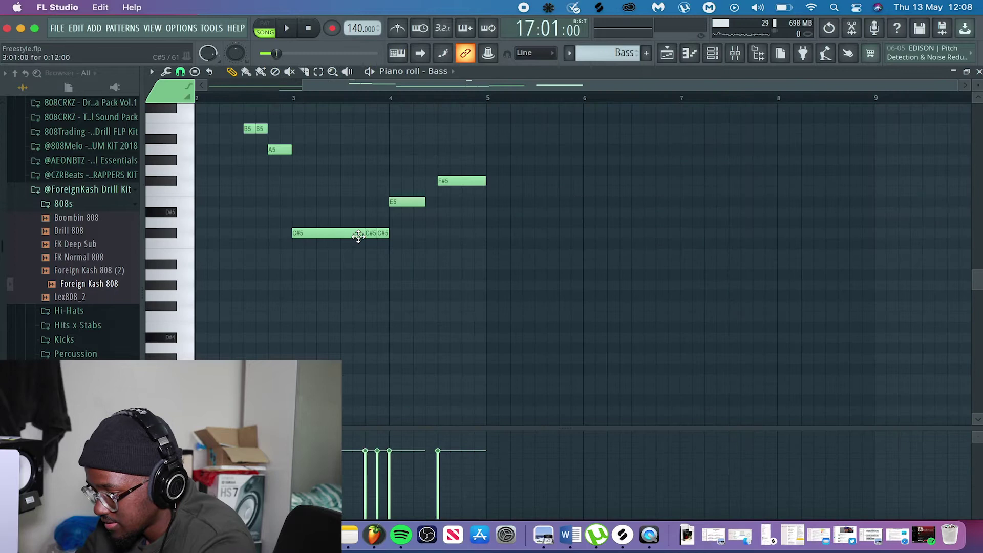
scroll(389, 211, "left", 2)
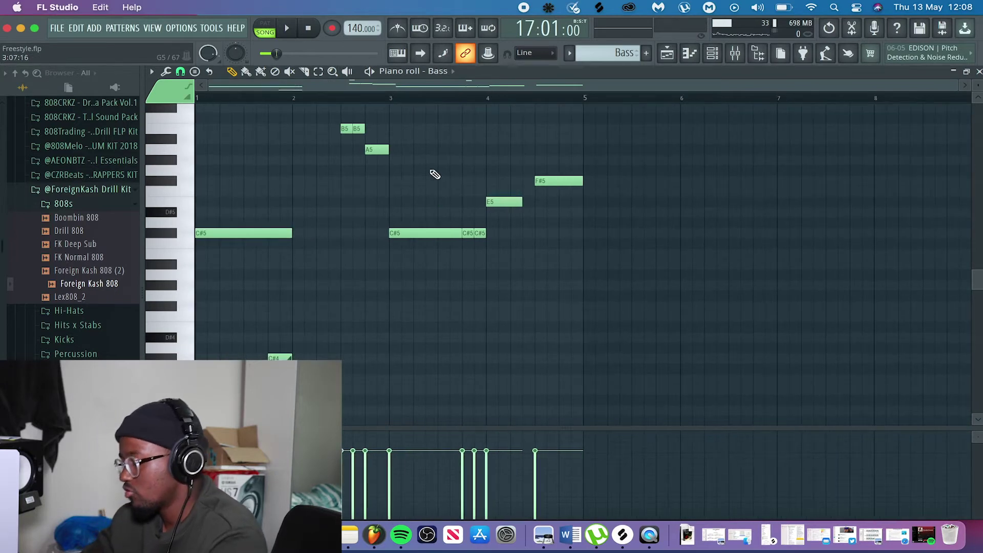
scroll(434, 175, "up", 4)
scroll(434, 175, "down", 5)
scroll(434, 174, "up", 5)
scroll(435, 174, "down", 2)
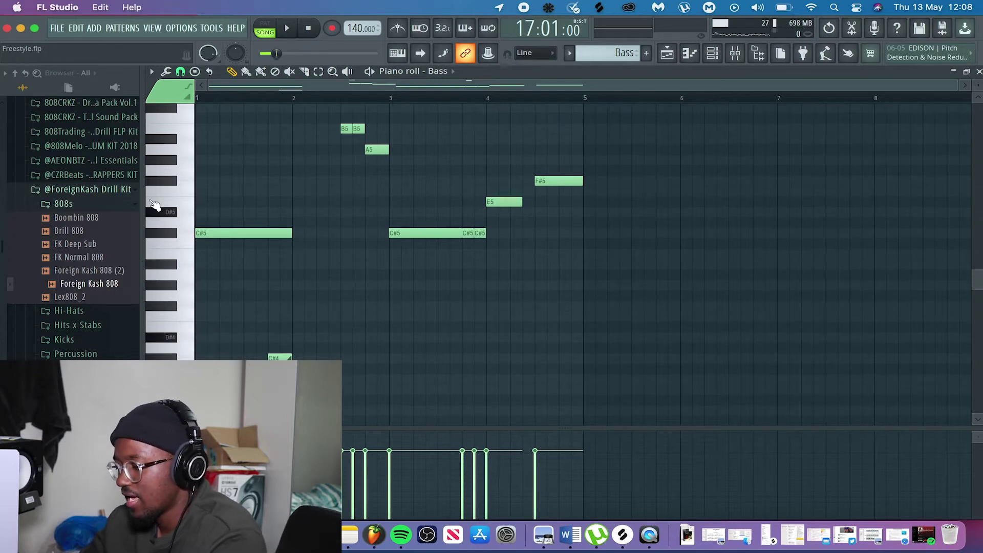
left_click(135, 194)
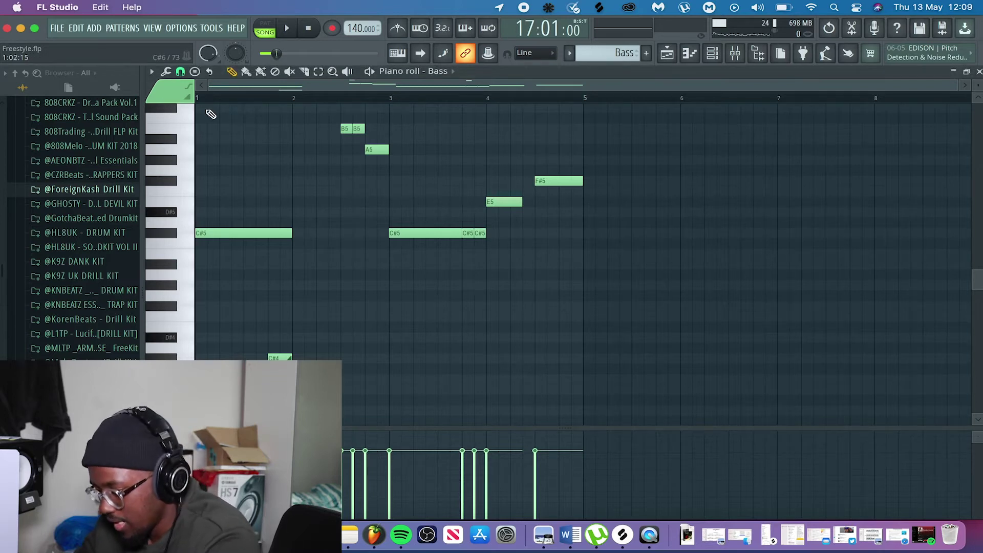
Examine the Bass pattern's high and low slide notes, play it from bar 17, and close the piano roll.
scroll(330, 227, "up", 5)
scroll(330, 227, "down", 6)
scroll(332, 228, "up", 6)
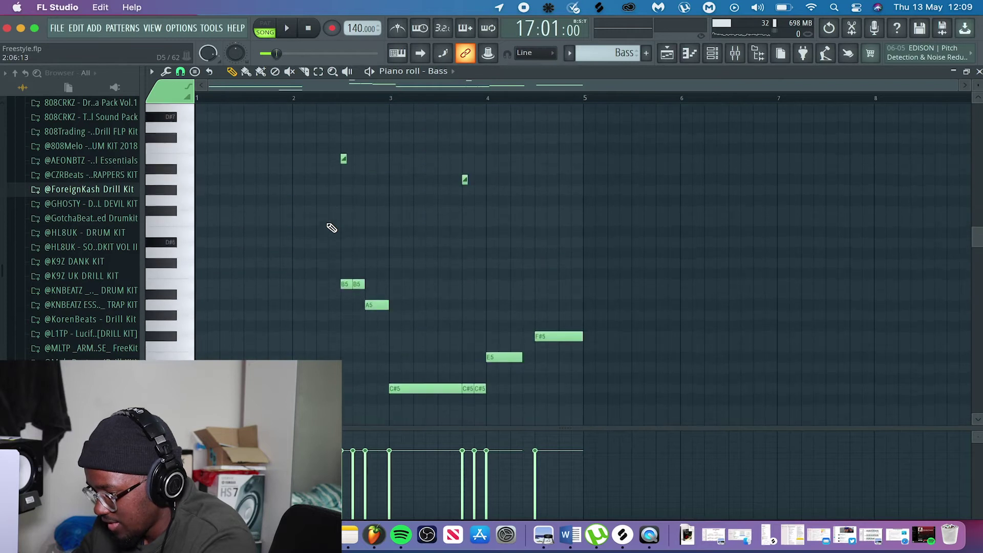
scroll(331, 227, "down", 5)
scroll(403, 183, "up", 5)
scroll(403, 183, "down", 7)
scroll(403, 183, "up", 1)
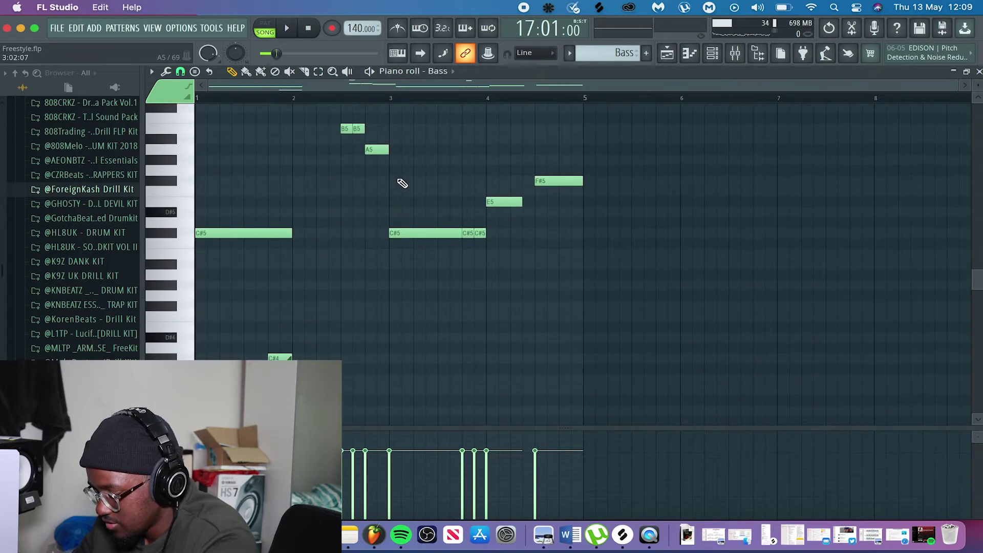
key("space")
scroll(402, 183, "up", 3)
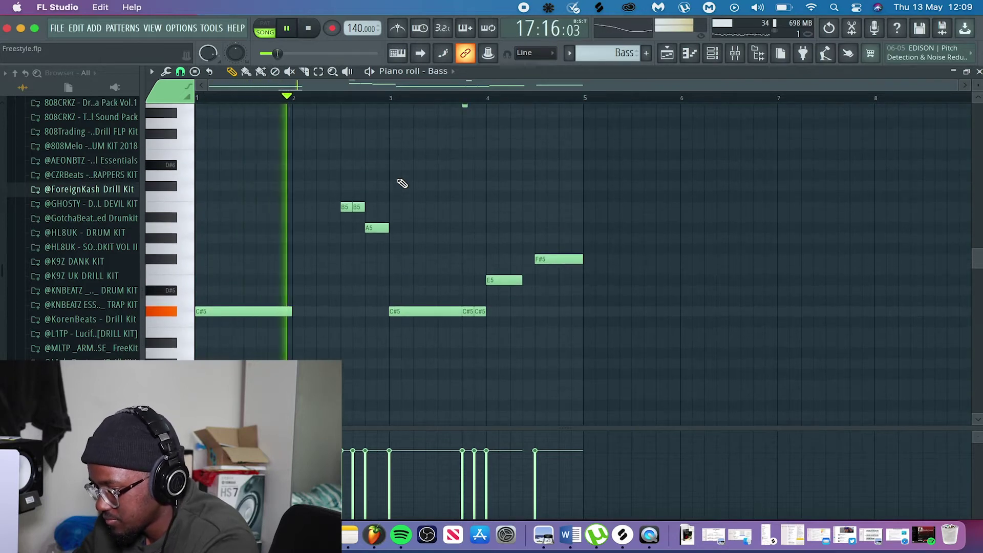
scroll(402, 183, "up", 2)
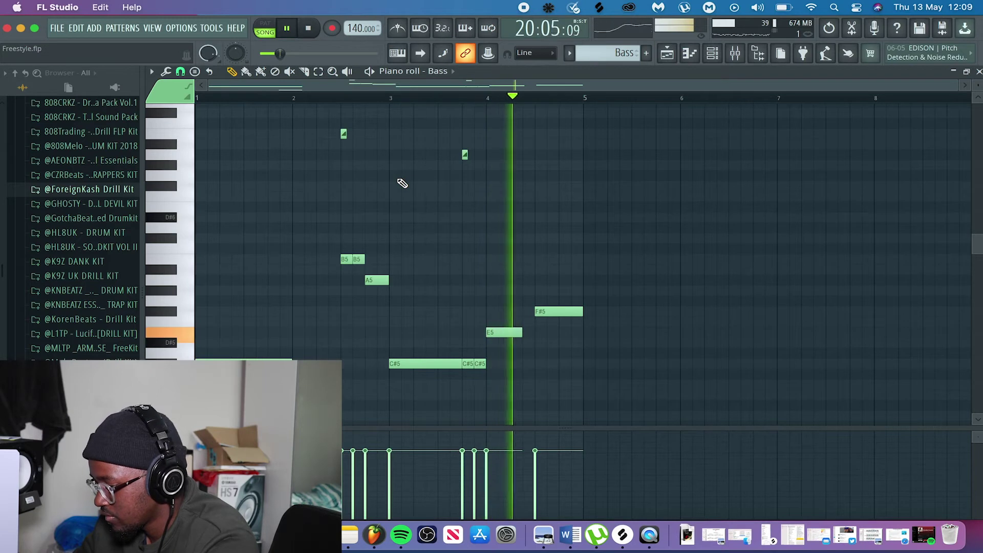
key("space")
scroll(403, 184, "down", 6)
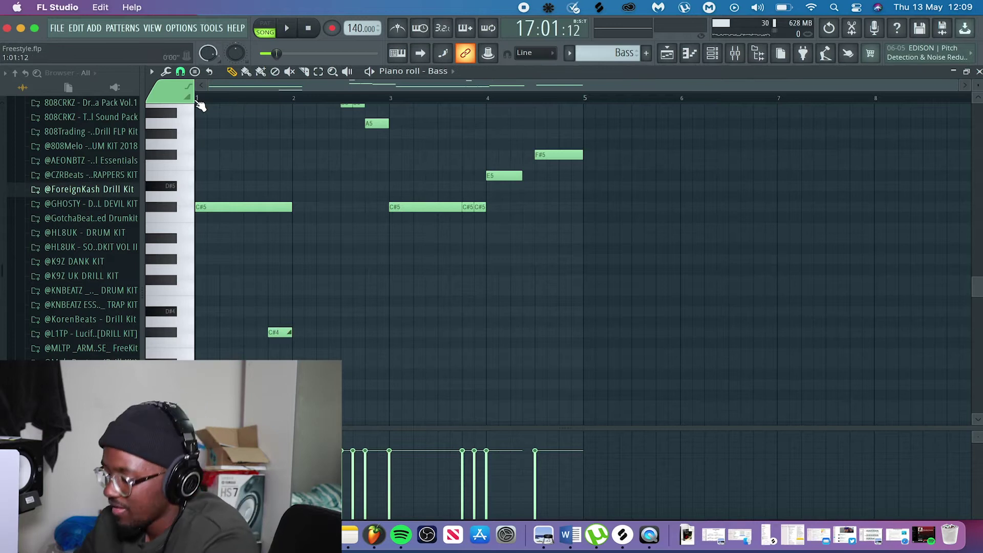
key("space")
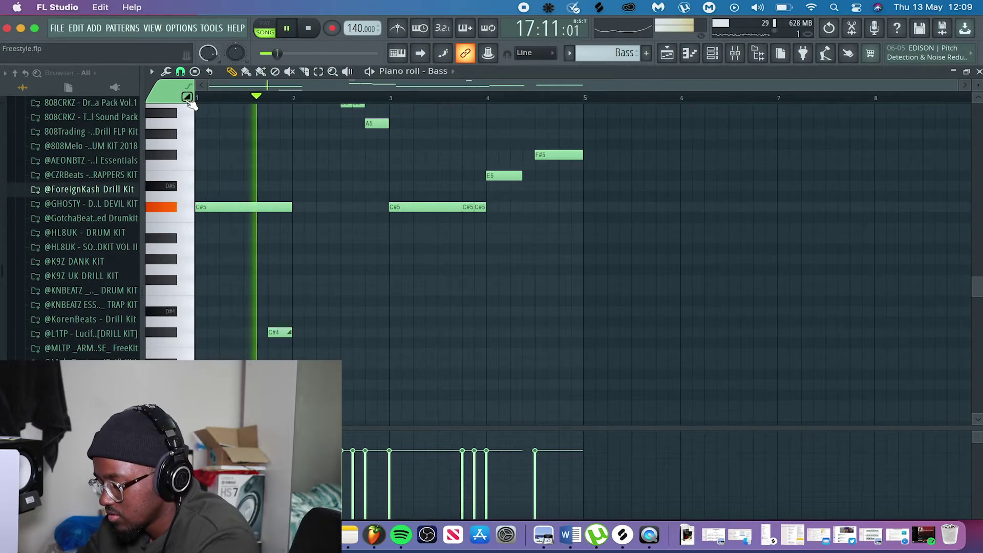
key("space")
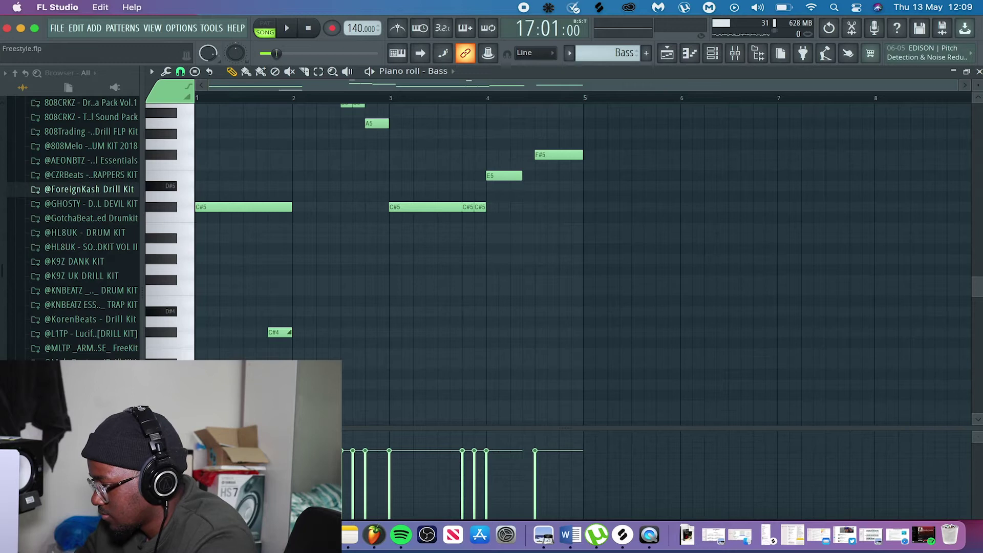
key("Escape")
Inspect the attack setting in the Bass channel's volume envelope, and close the channel settings and the channel rack.
left_click(712, 53)
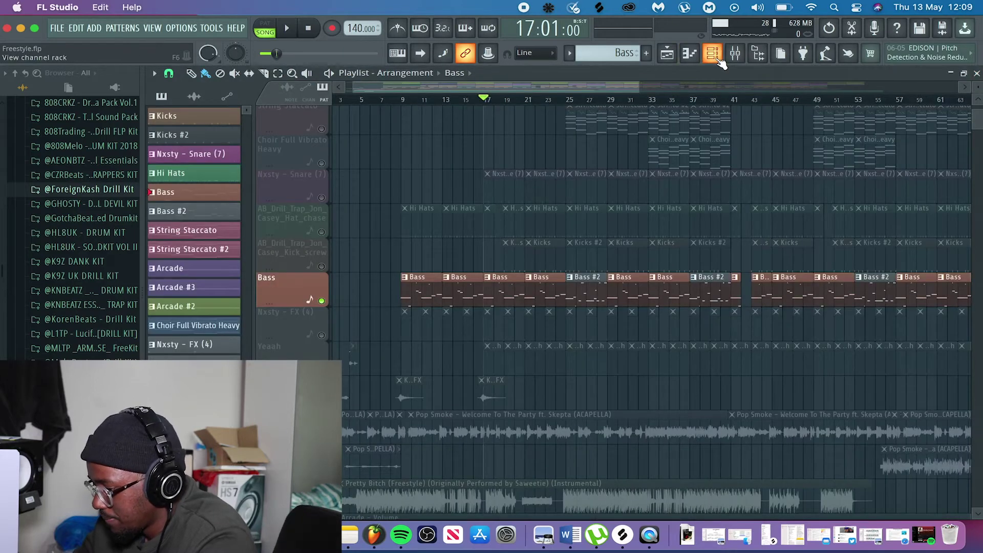
left_click(279, 304)
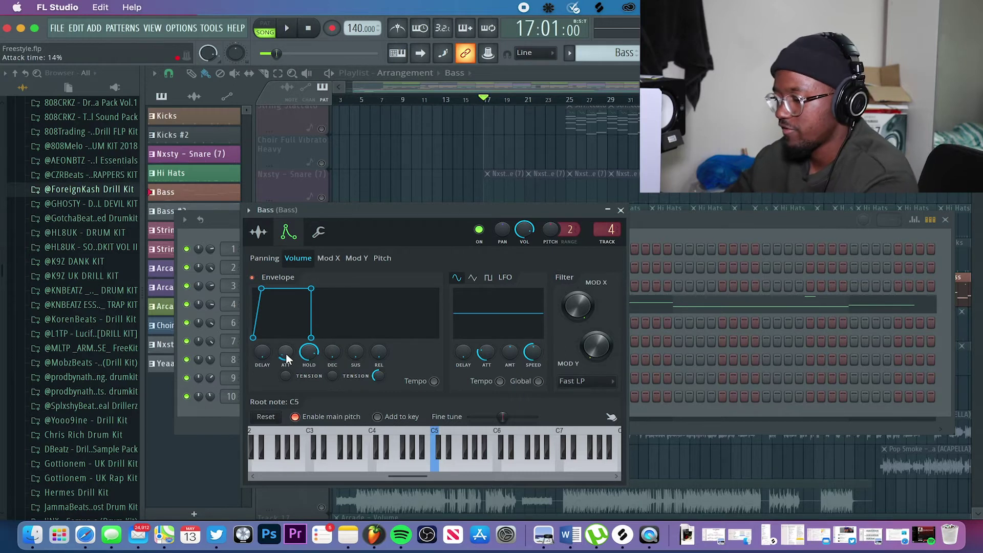
left_click(622, 211)
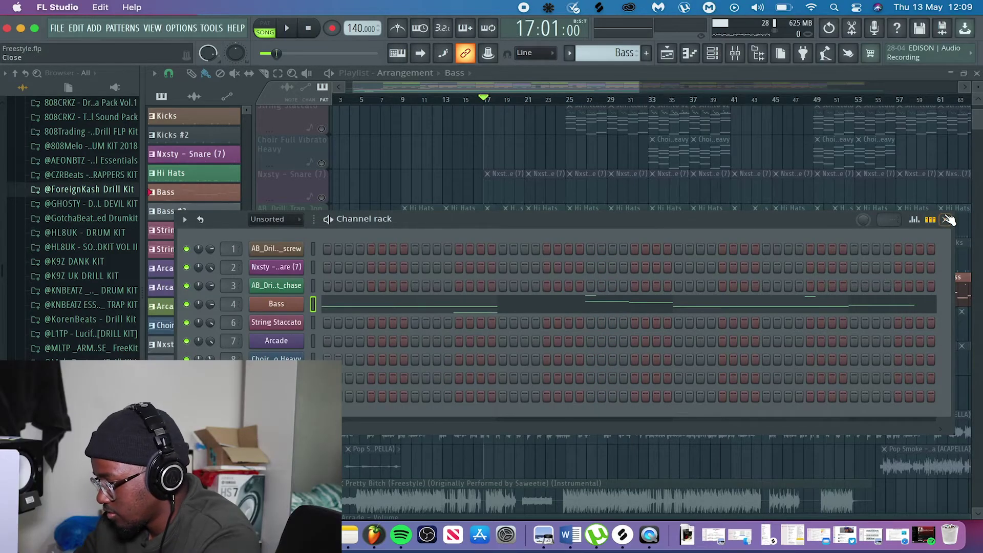
left_click(949, 219)
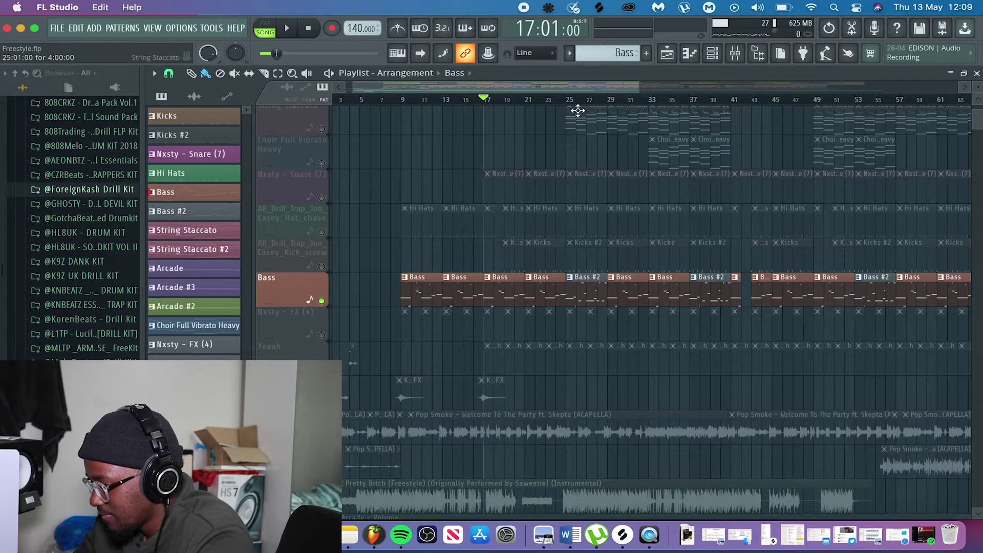
Examine the Bass #2 pattern in the piano roll, play it from bar 25, and close the piano roll.
double_click(588, 291)
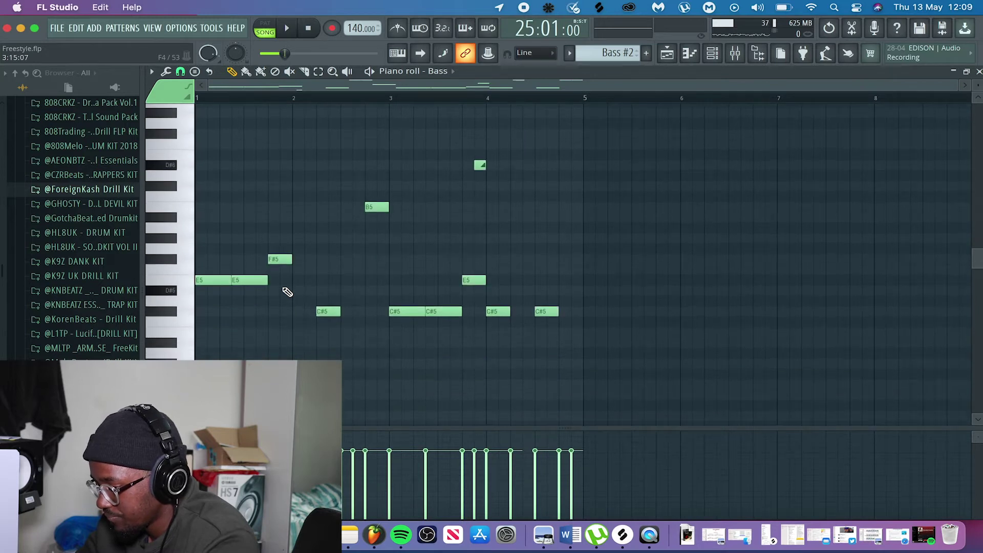
key("space")
scroll(288, 292, "up", 2)
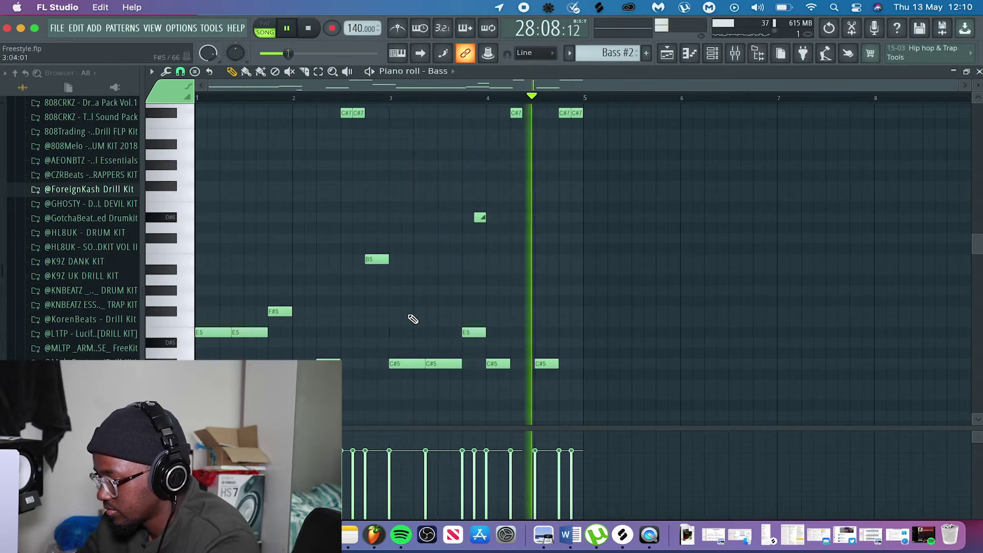
key("space")
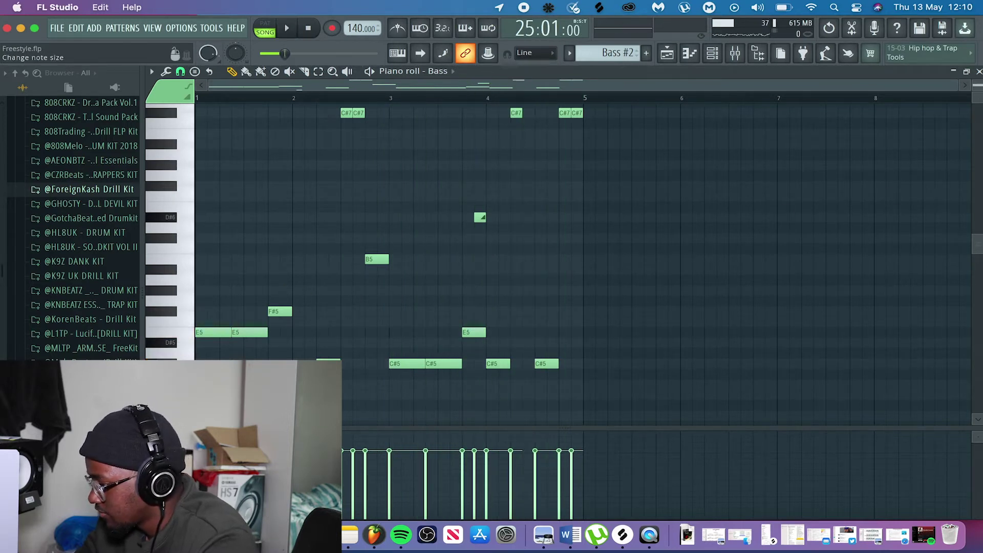
left_click(979, 73)
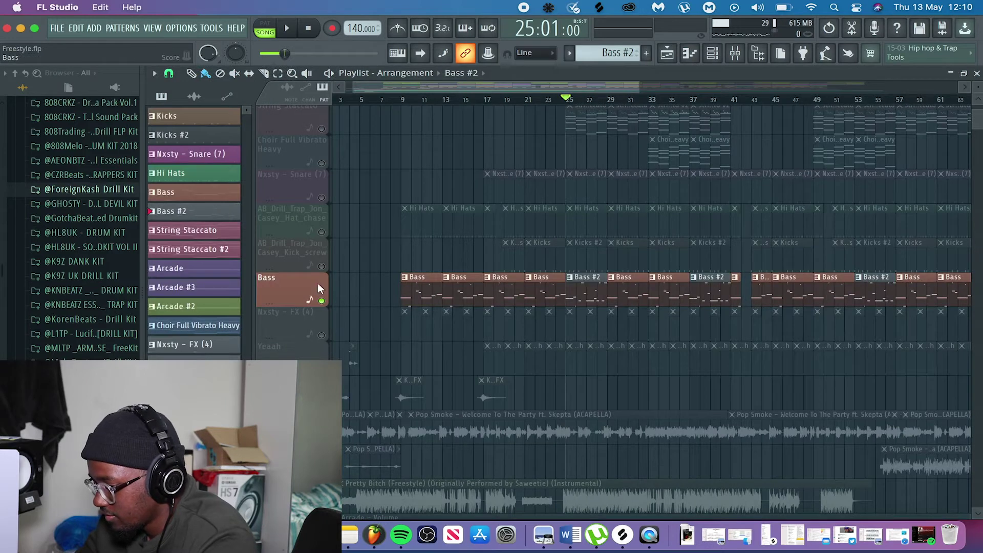
Unmute the kick, hi-hat and snare tracks alongside the bass, play them together from bar 21, and restore all tracks.
left_click(321, 266)
left_click(322, 232)
left_click(322, 197)
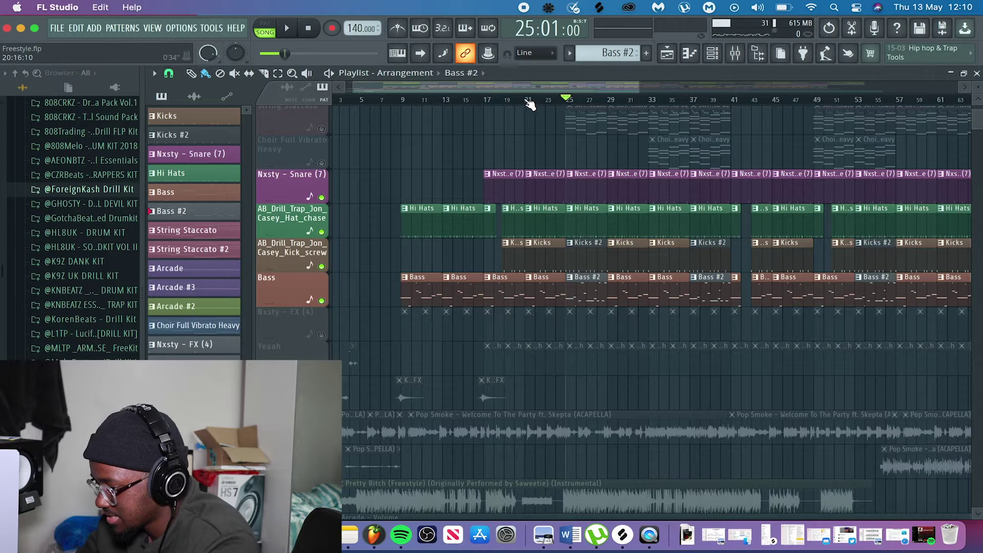
key("space")
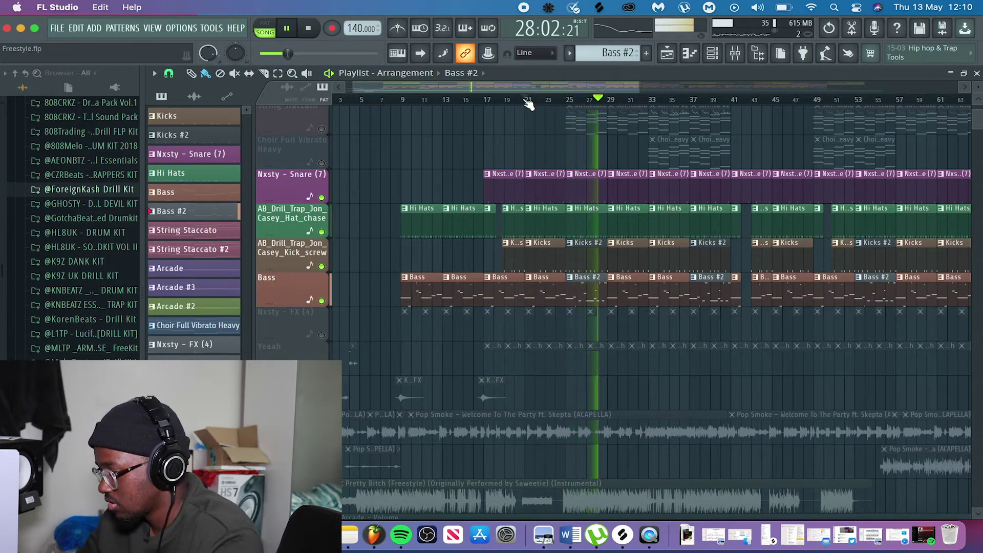
key("space")
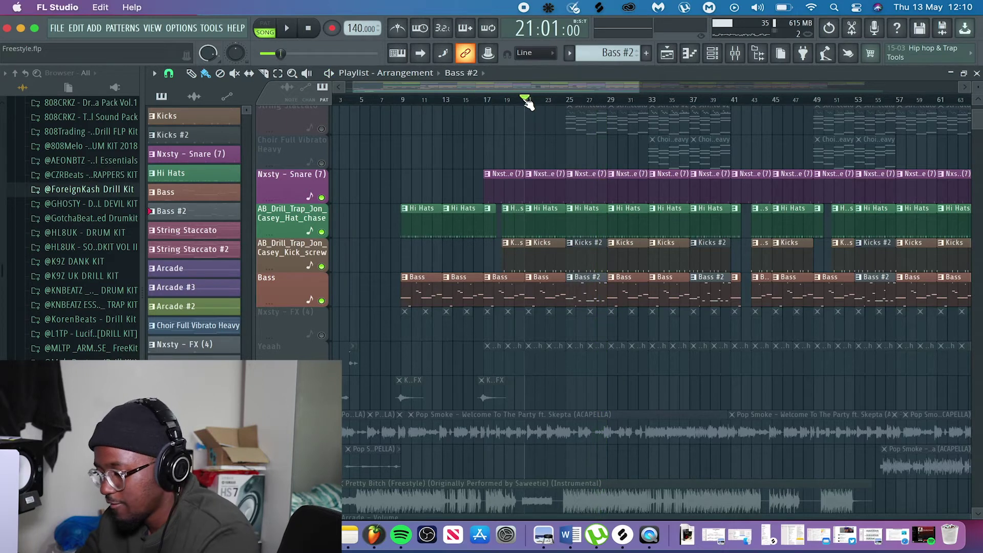
right_click(321, 198)
right_click(321, 197)
Solo the Nxsty - FX (4) track and inspect its pattern's step placement in the channel rack.
scroll(373, 352, "down", 5)
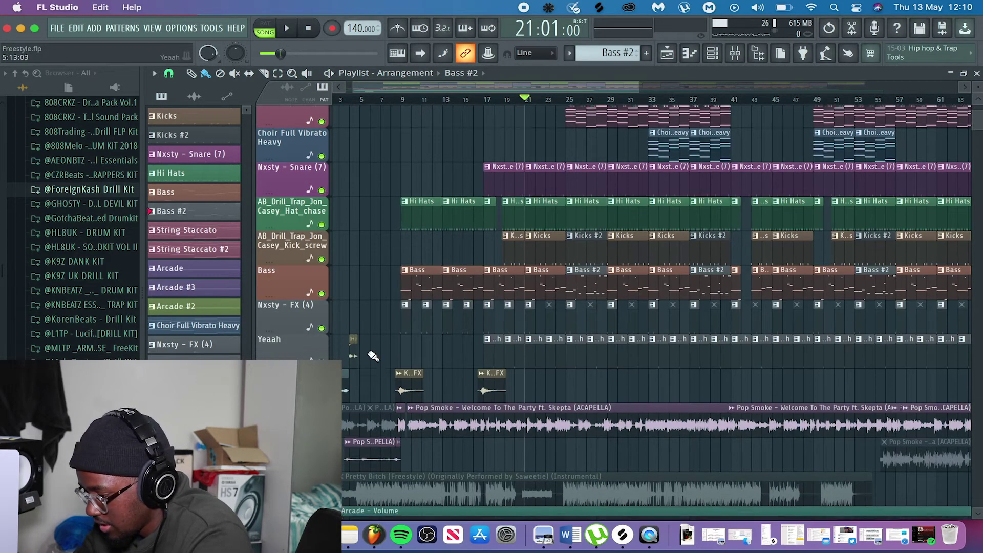
scroll(373, 352, "up", 4)
scroll(373, 354, "up", 5)
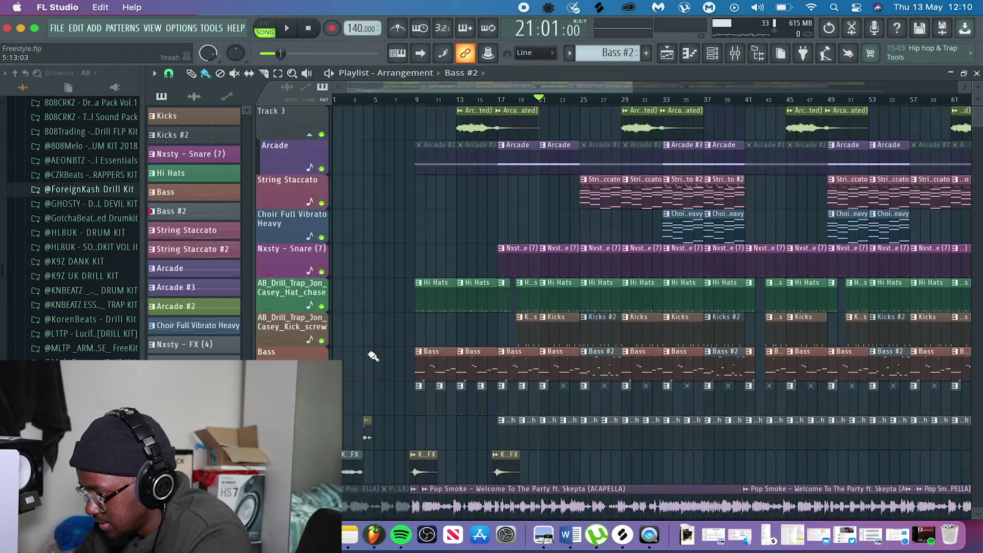
scroll(373, 353, "down", 8)
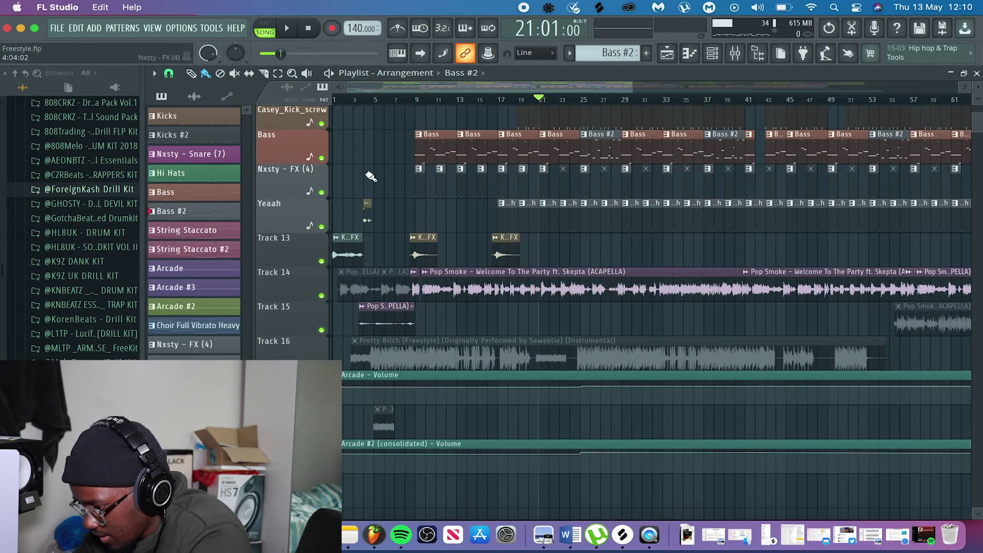
right_click(322, 193)
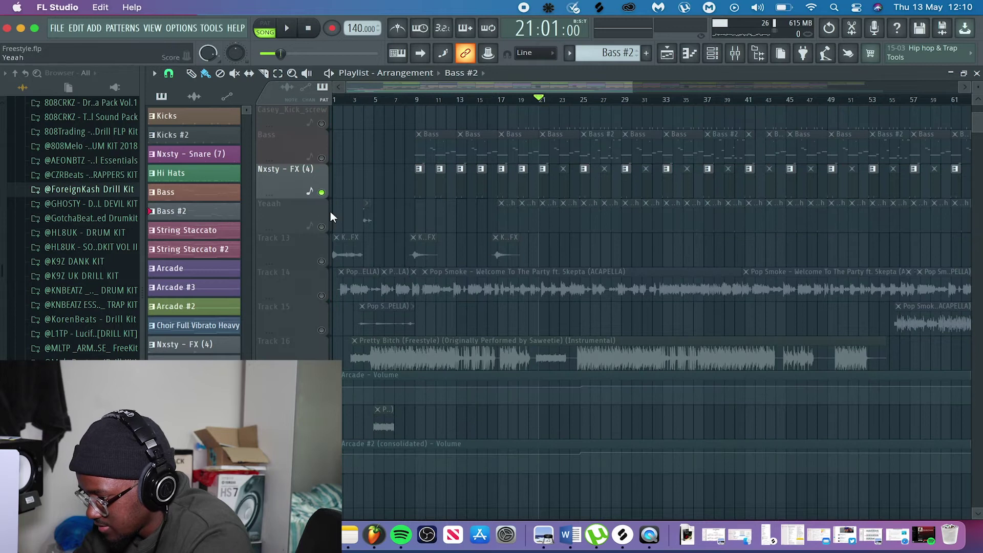
scroll(460, 205, "up", 3)
left_click(471, 184)
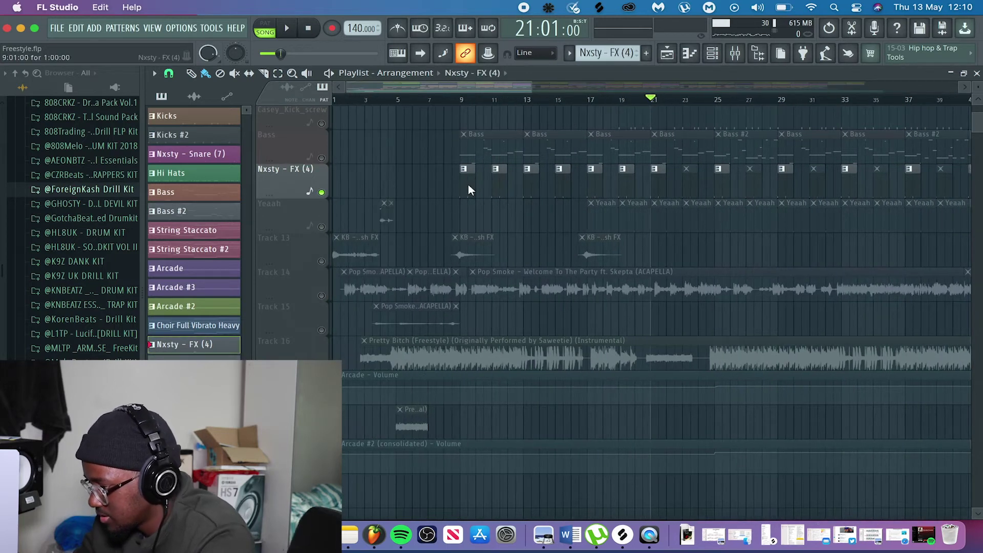
left_click(712, 53)
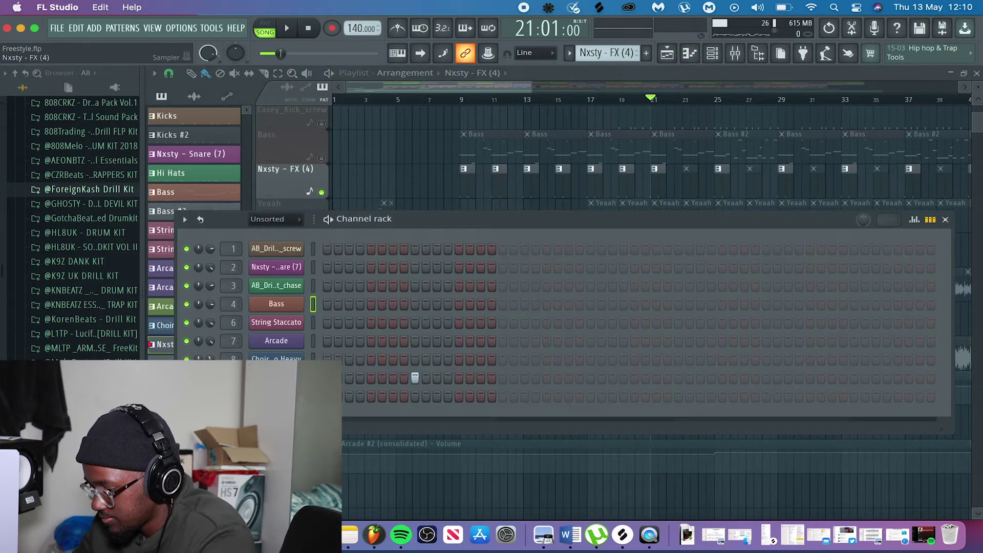
left_click(947, 219)
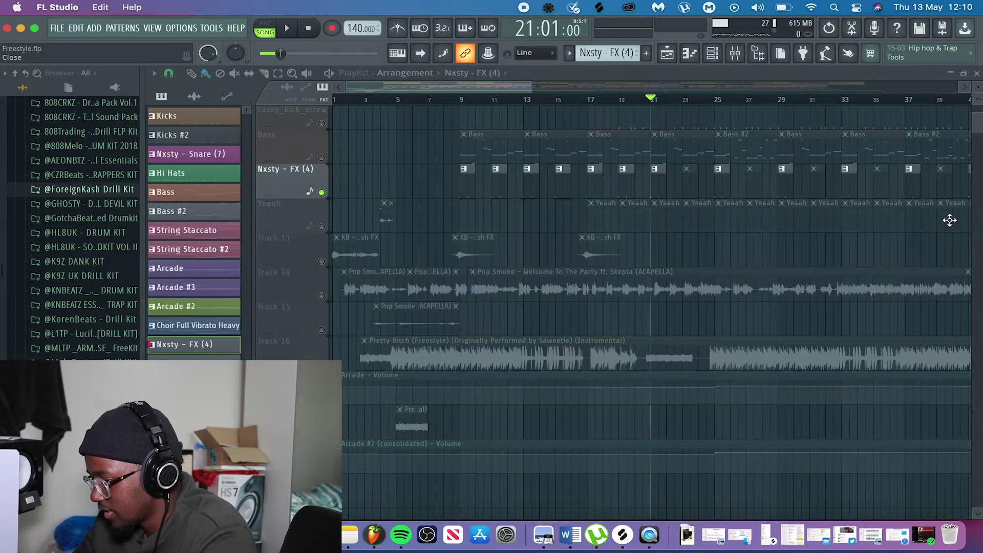
Play the soloed Nxsty - FX (4) track from just before bar 9 and restore all tracks.
scroll(565, 212, "up", 2)
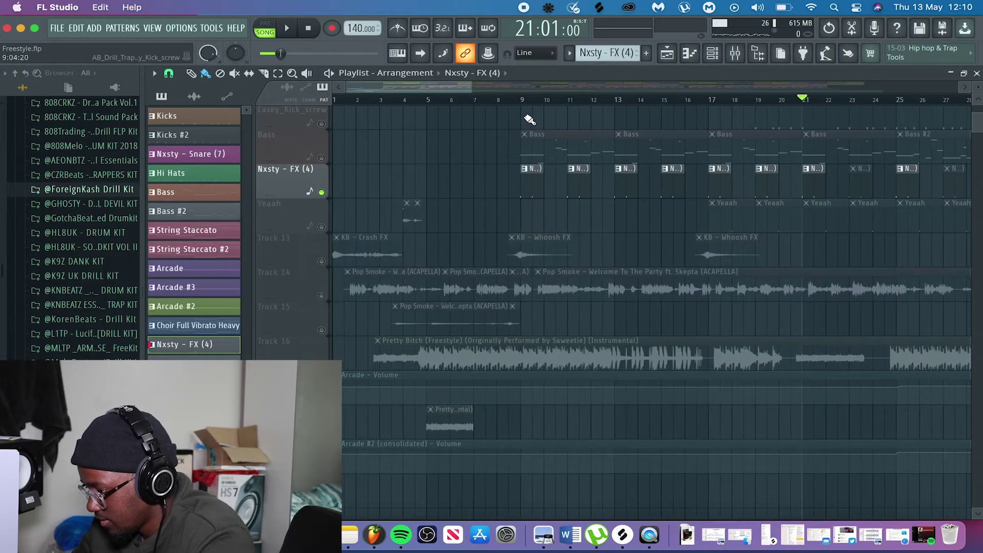
left_click(517, 100)
key("space")
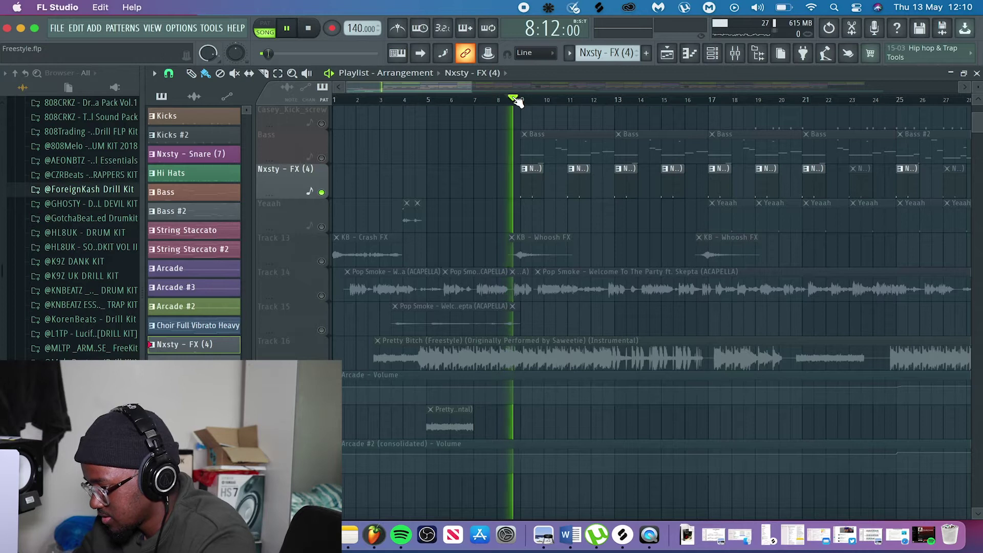
key("space")
right_click(321, 193)
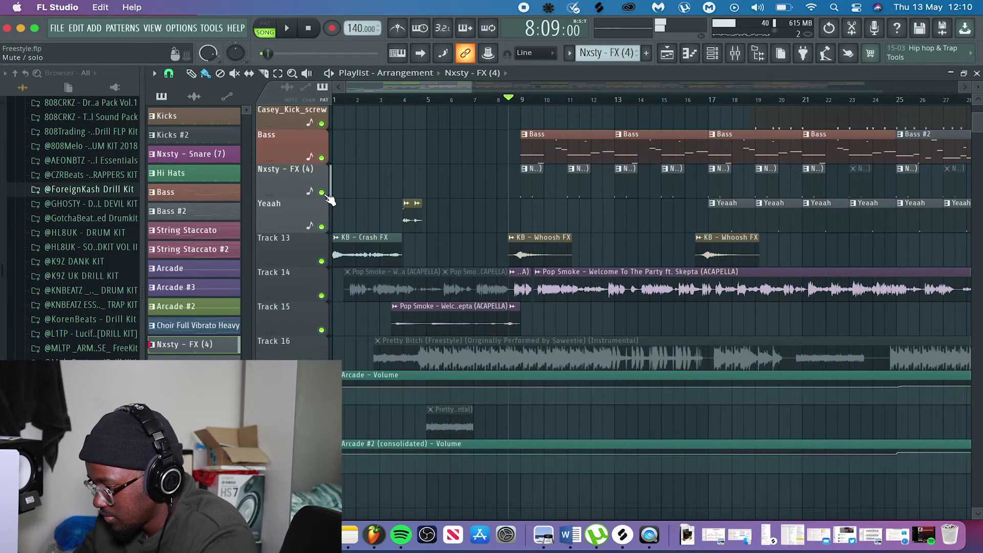
Solo the Yeaah vocal track and play it from just before bar 17.
right_click(321, 227)
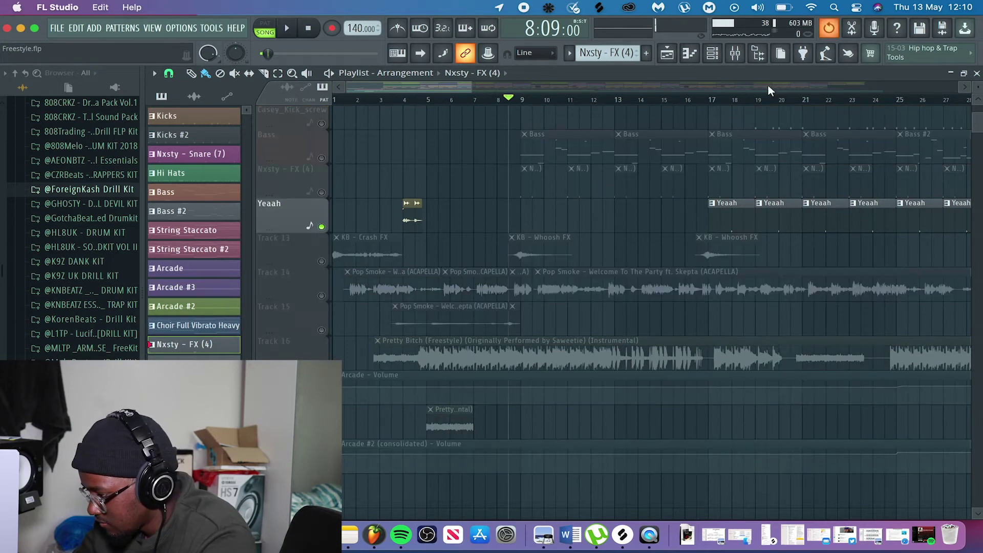
scroll(718, 101, "up", 3)
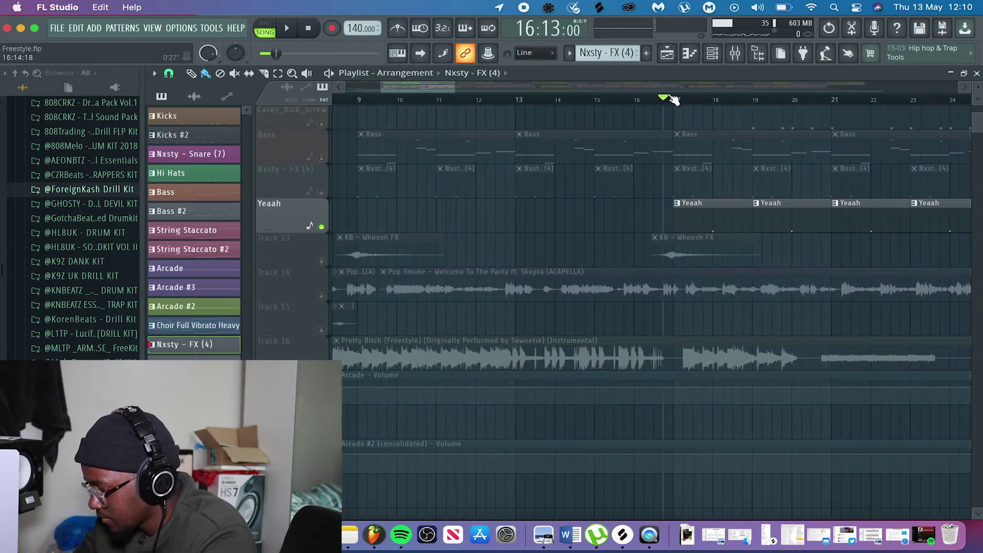
key("space")
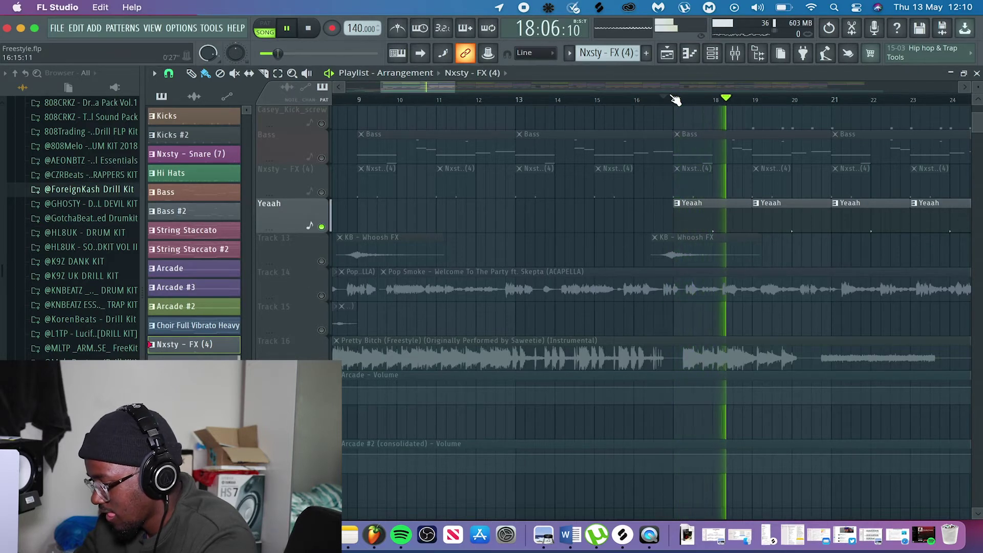
key("space")
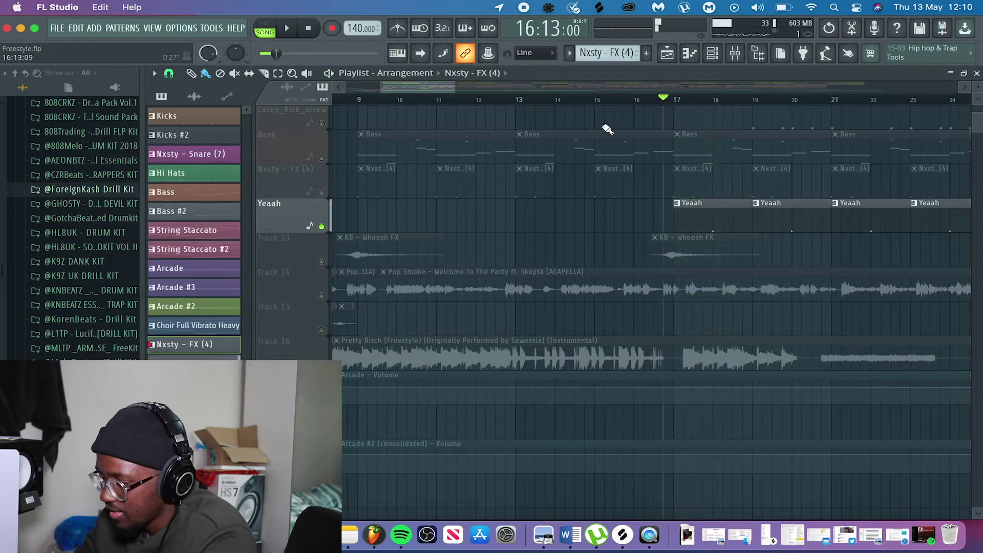
Solo and play the Nxsty - FX (4) track, then unmute the Yeaah track and play both from just before bar 17.
right_click(322, 193)
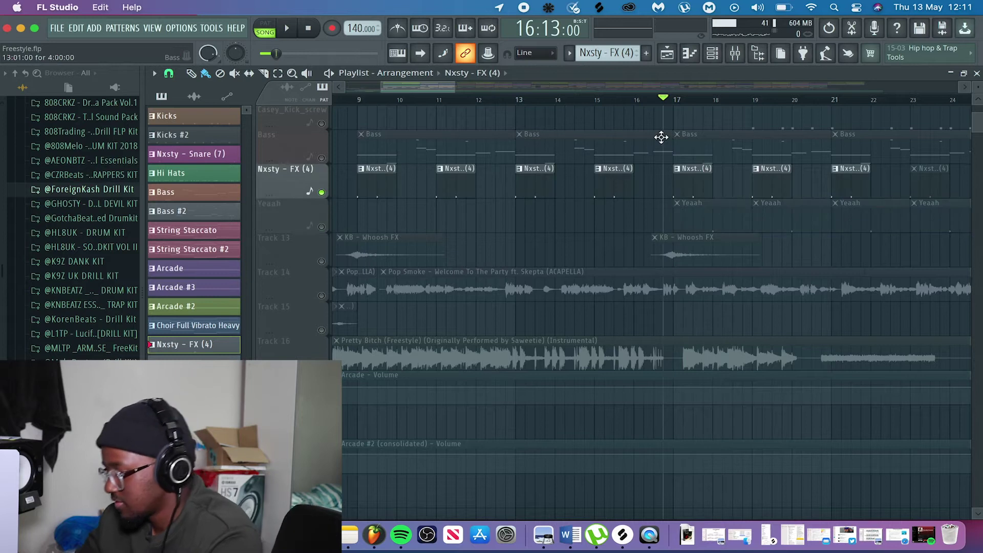
key("space")
key("space")
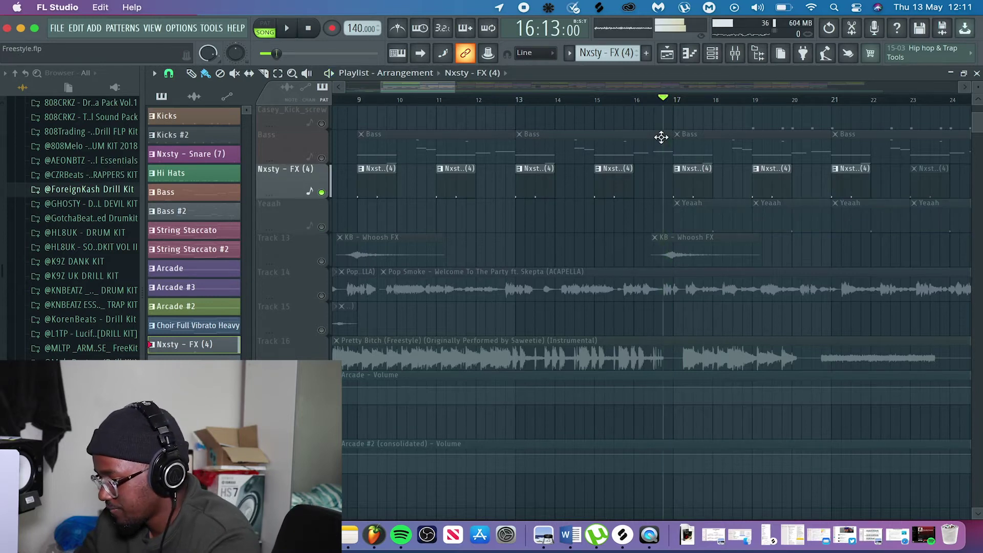
left_click(321, 226)
key("space")
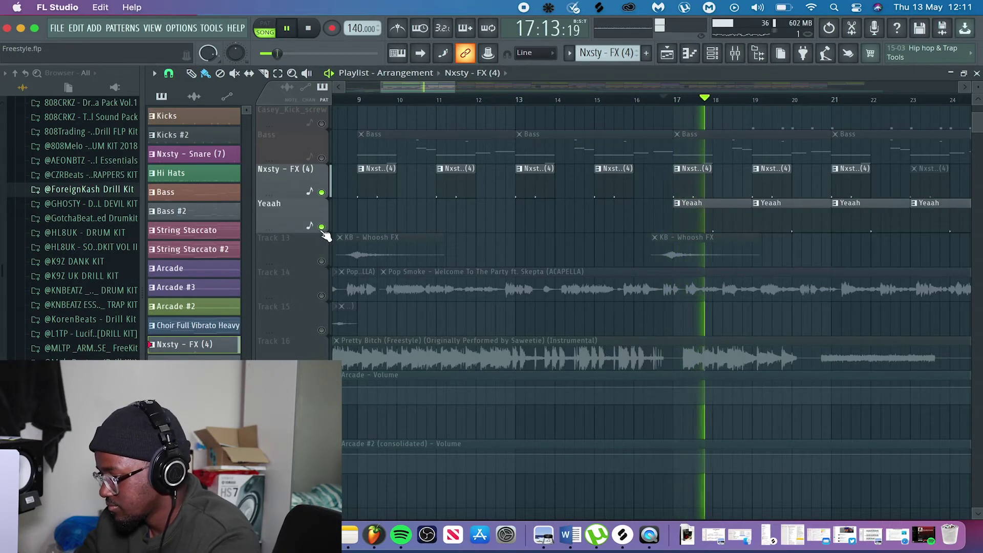
key("space")
Unmute the bass, kick, hi-hat and snare tracks, play them with the FX and Yeaah tracks, and restore all tracks.
scroll(325, 233, "up", 5)
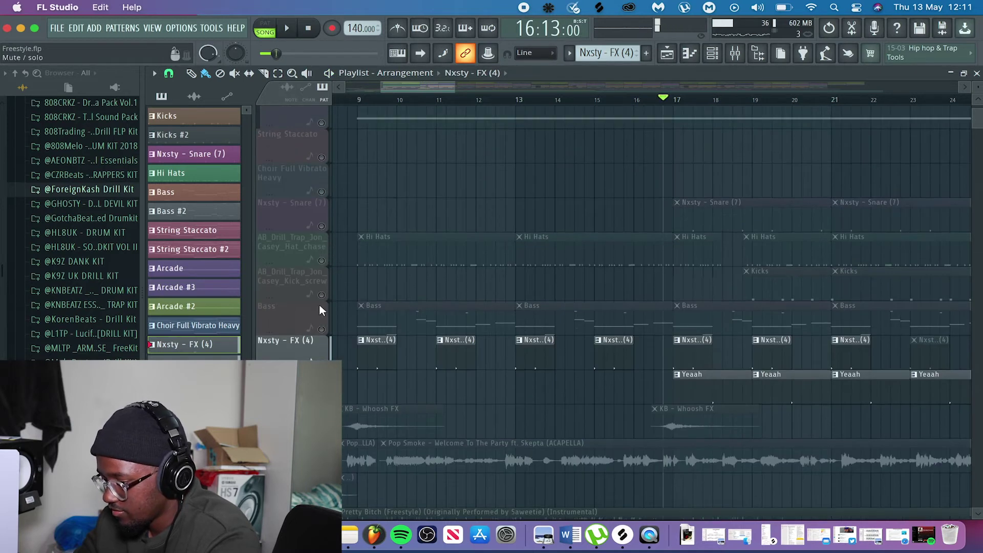
left_click(322, 329)
left_click(322, 295)
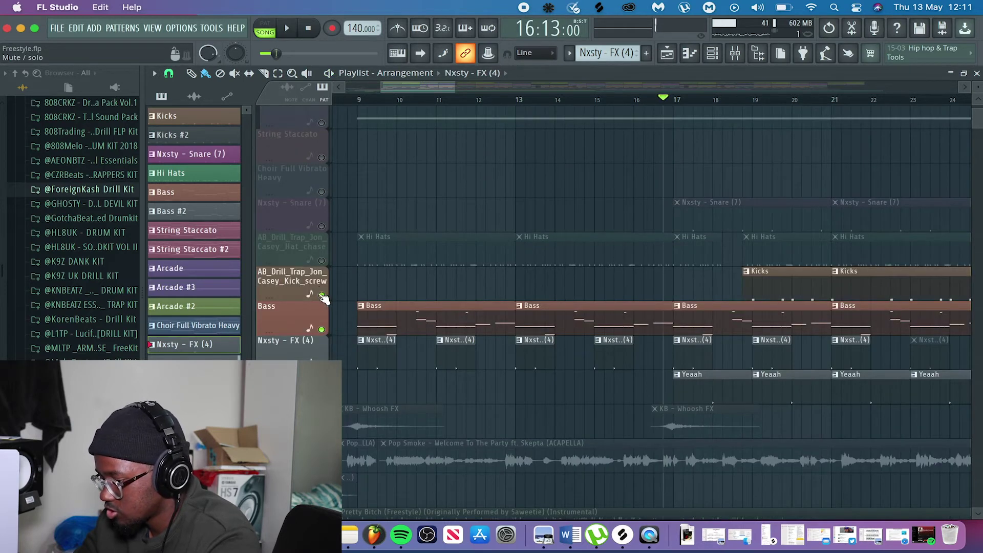
left_click(321, 260)
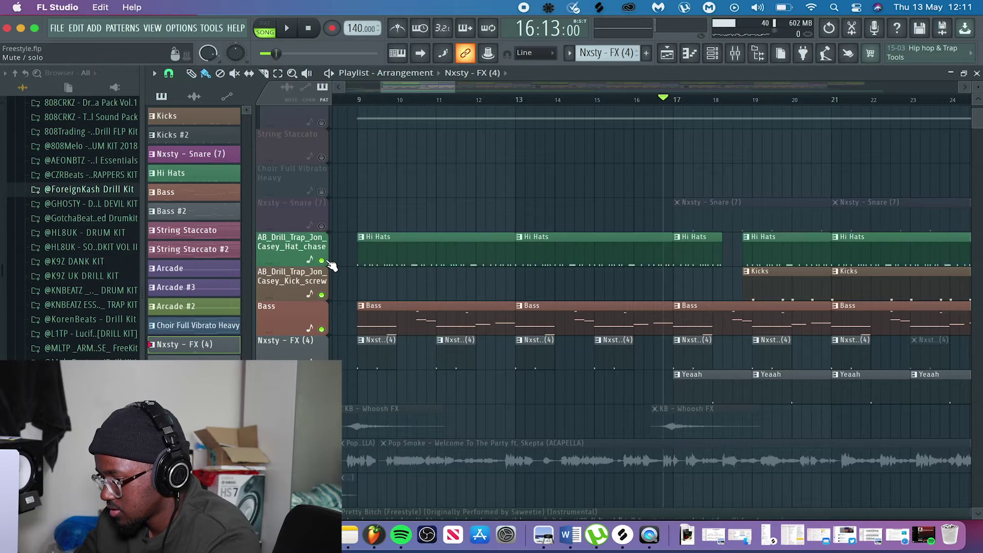
left_click(322, 227)
key("space")
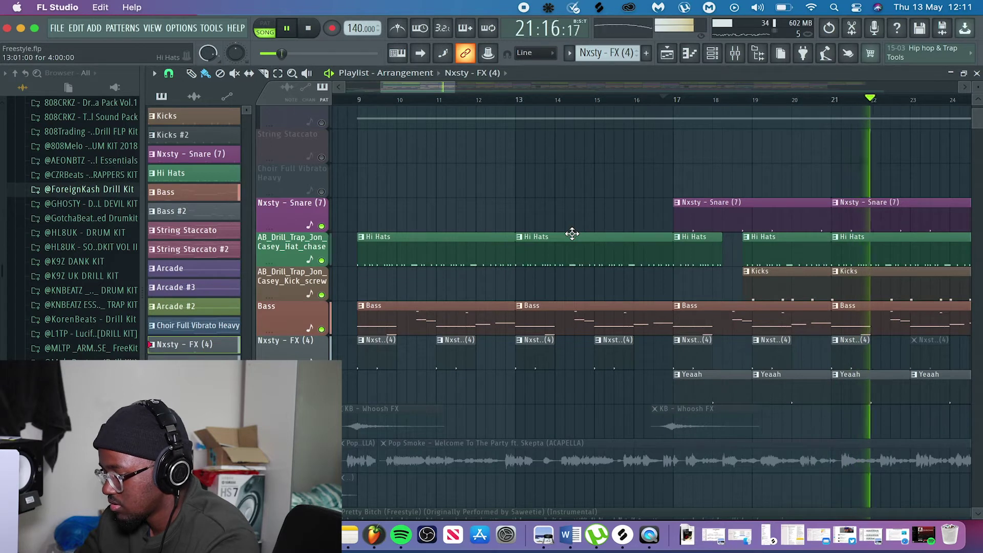
key("space")
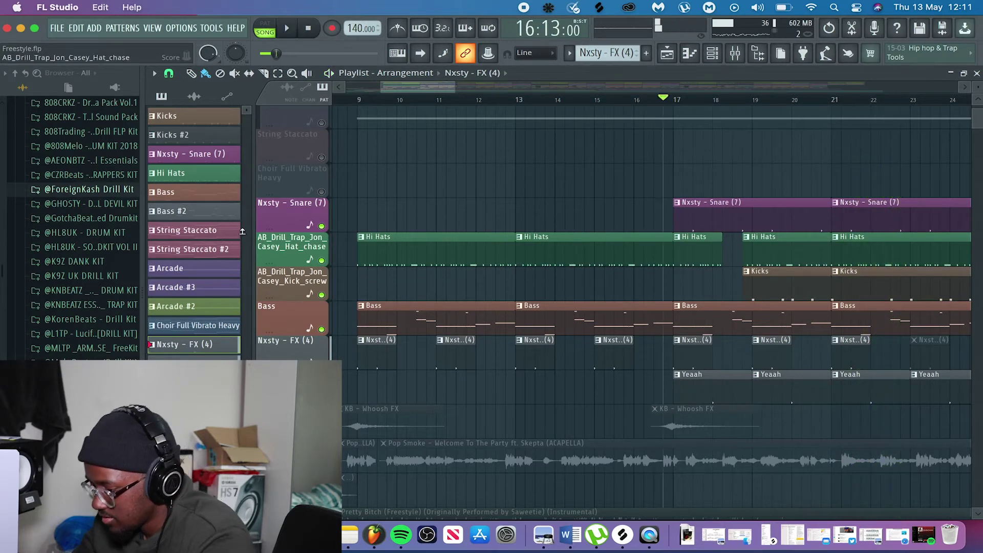
right_click(321, 227)
right_click(324, 228)
Solo Track 13, play its KB - Crash FX clip from bar 1, and restore all tracks.
scroll(410, 412, "down", 7)
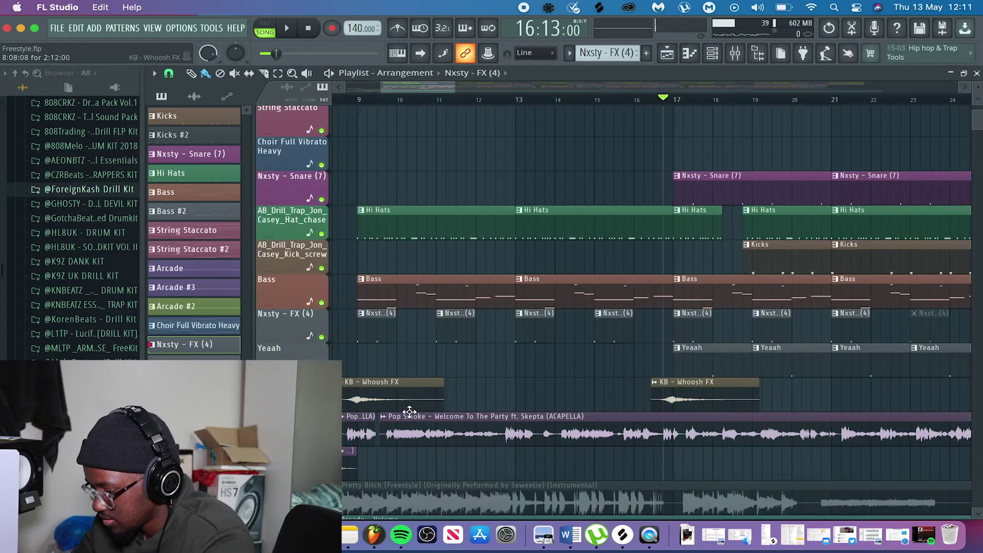
scroll(410, 412, "left", 6)
scroll(410, 411, "up", 3)
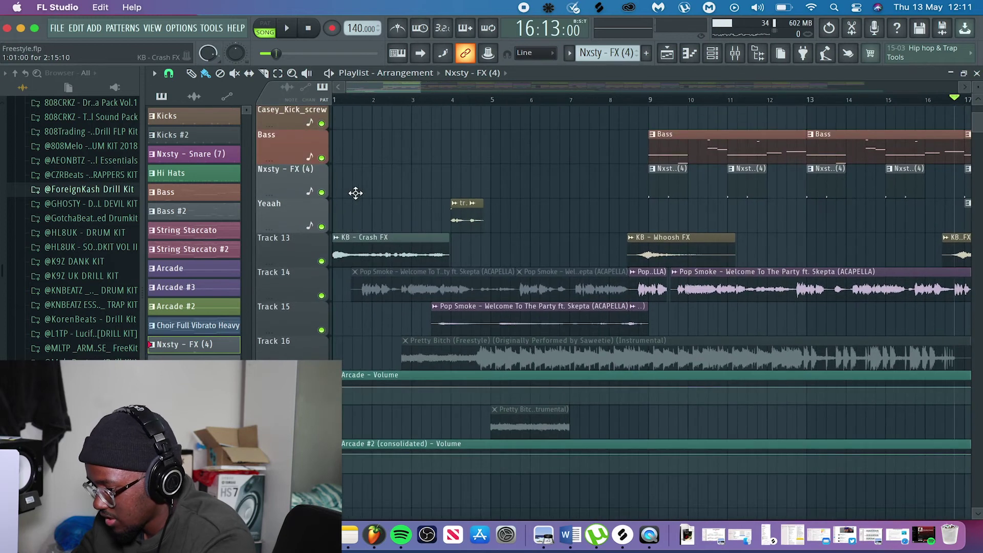
right_click(322, 261)
left_click_drag(354, 100, 303, 103)
key("space")
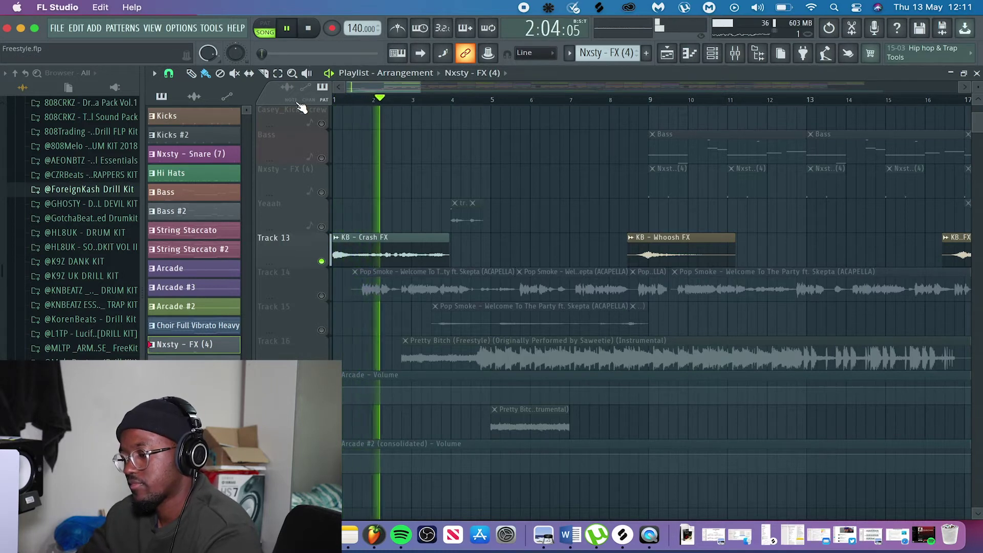
key("space")
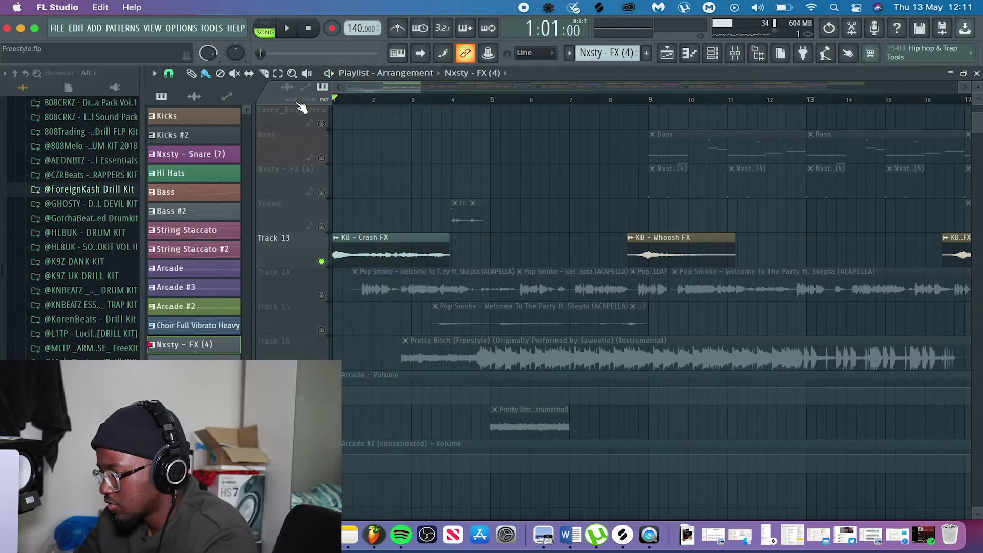
right_click(322, 261)
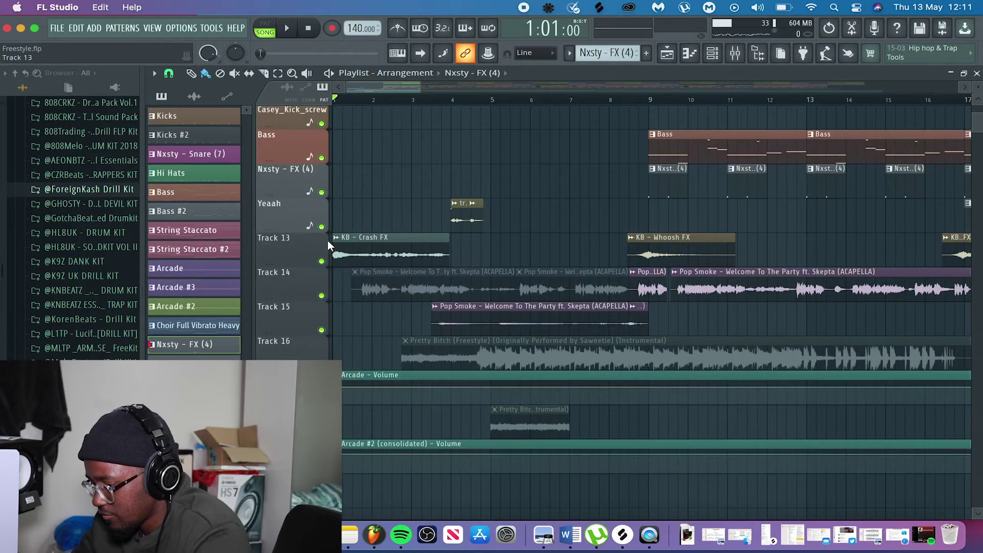
Solo the Yeaah track's clip near bar 4, then play Track 13's KB - Whoosh FX clip in solo from just before bar 9, and restore all tracks.
right_click(322, 227)
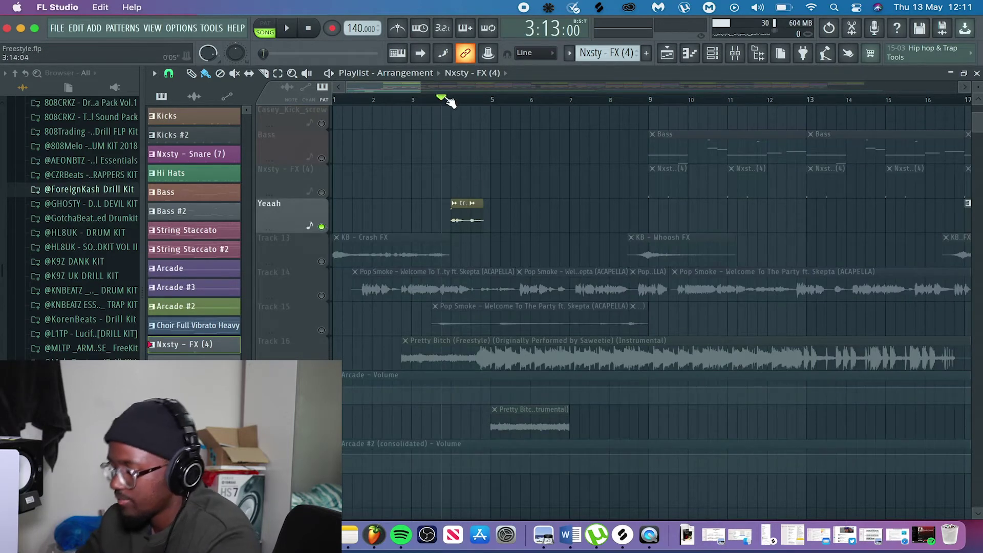
right_click(322, 227)
right_click(323, 262)
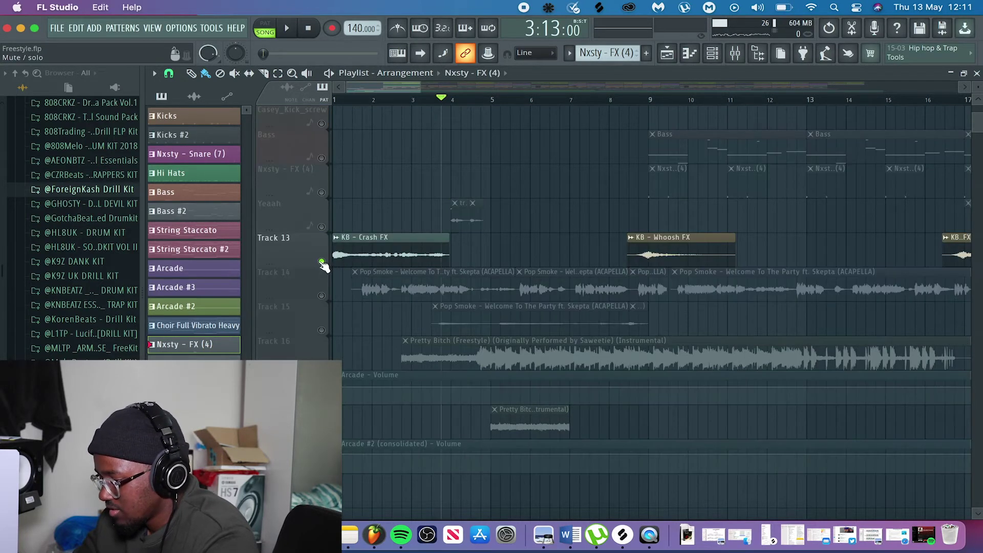
left_click(618, 99)
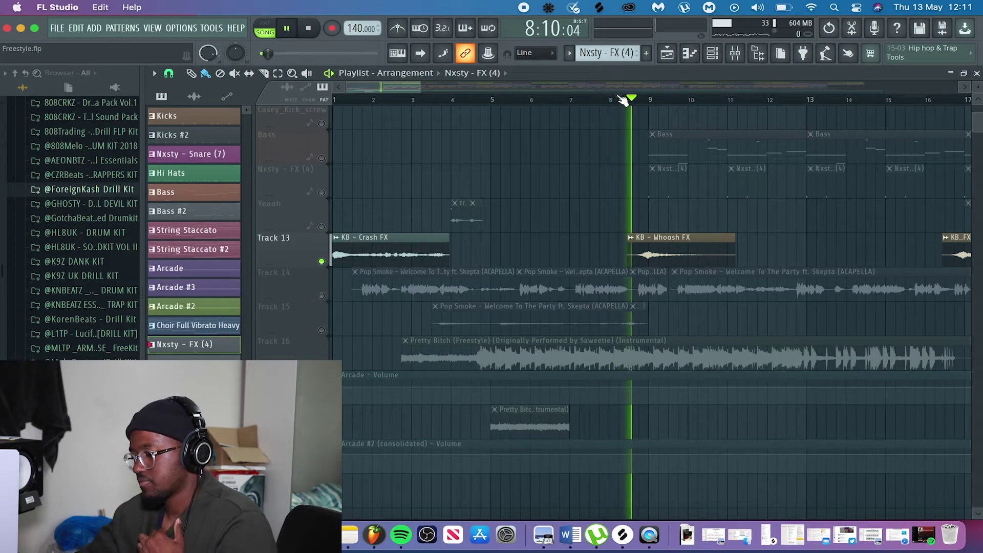
key("space")
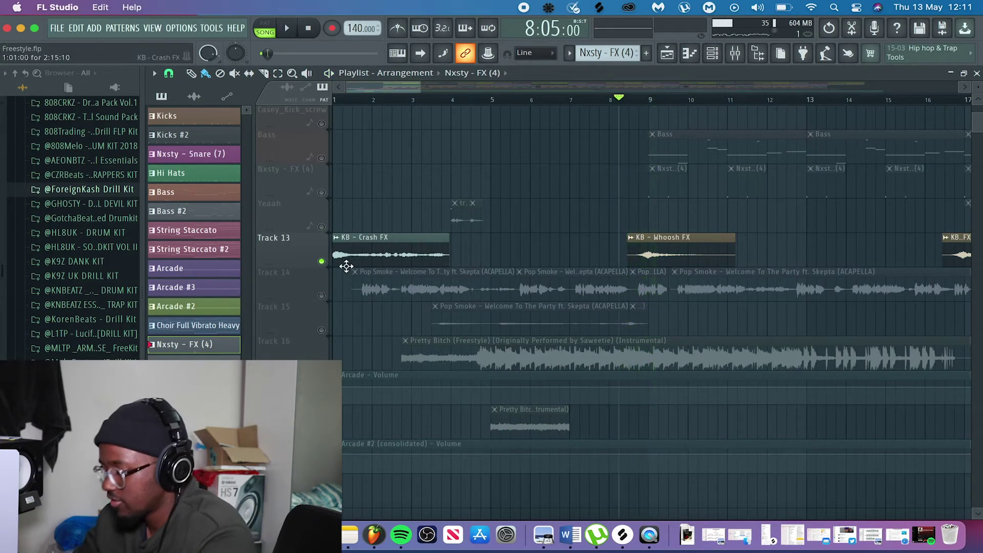
left_click(321, 261, "ctrl")
Examine where the Whoosh FX clips sit in the arrangement relative to the hi-hats, bass, snare and melody entries.
scroll(582, 259, "up", 4)
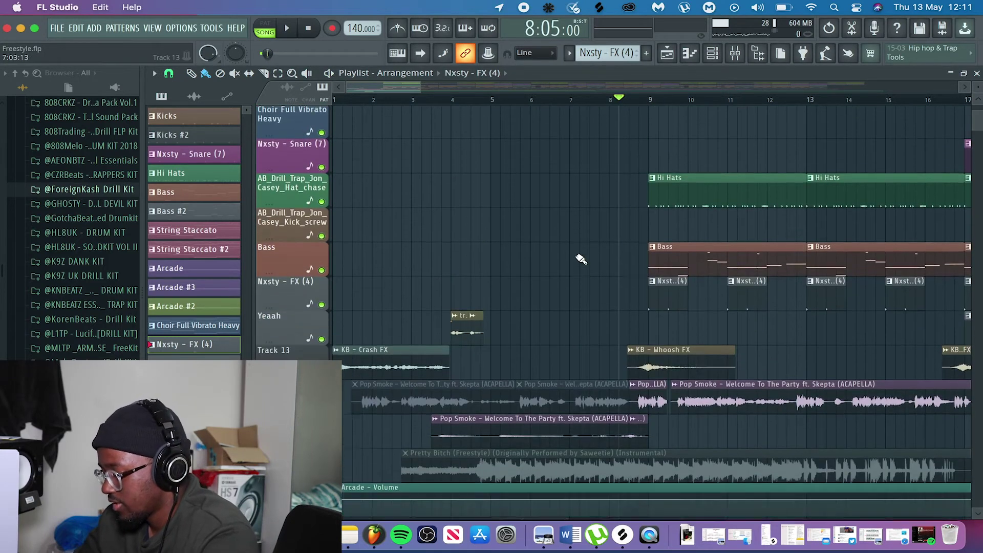
scroll(582, 259, "down", 1)
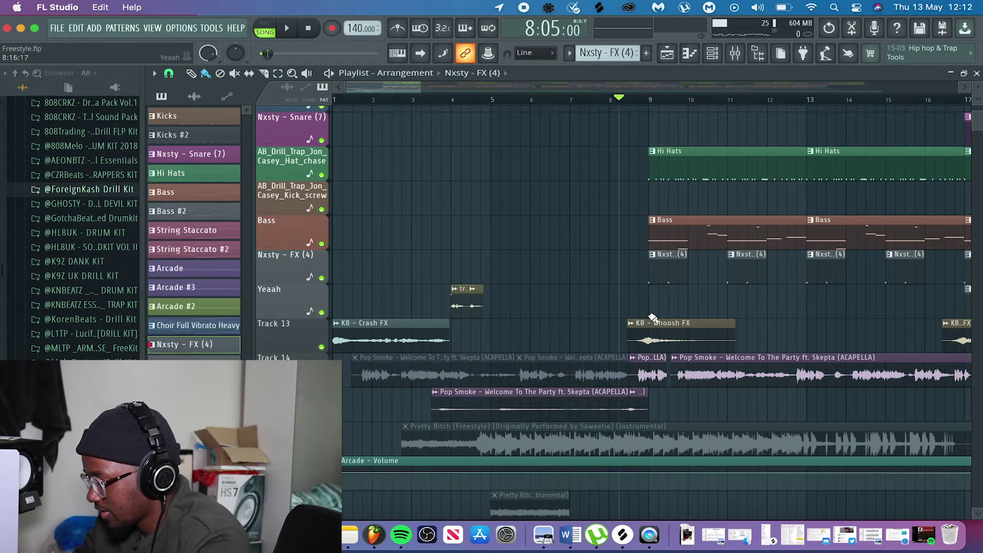
scroll(648, 248, "up", 6)
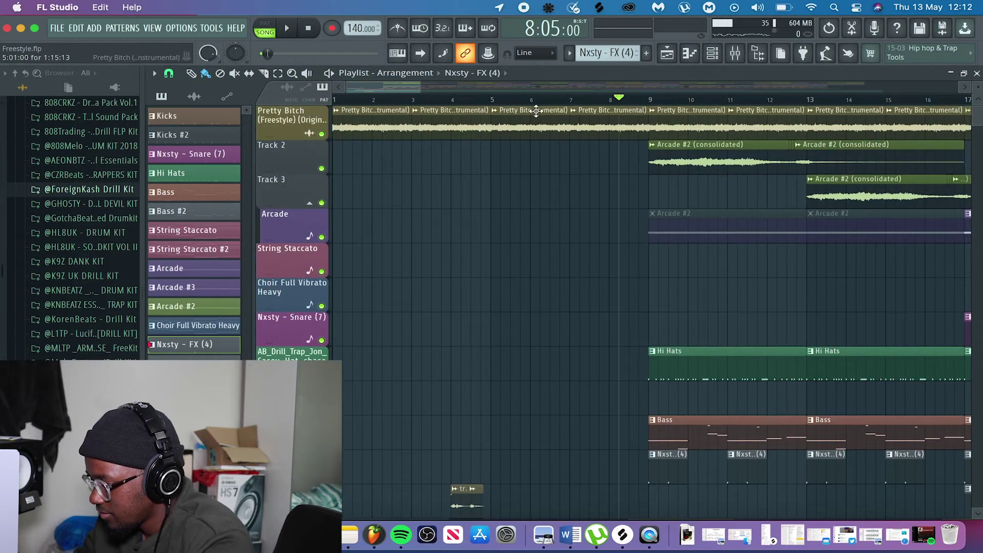
scroll(564, 350, "down", 8)
scroll(609, 344, "up", 4)
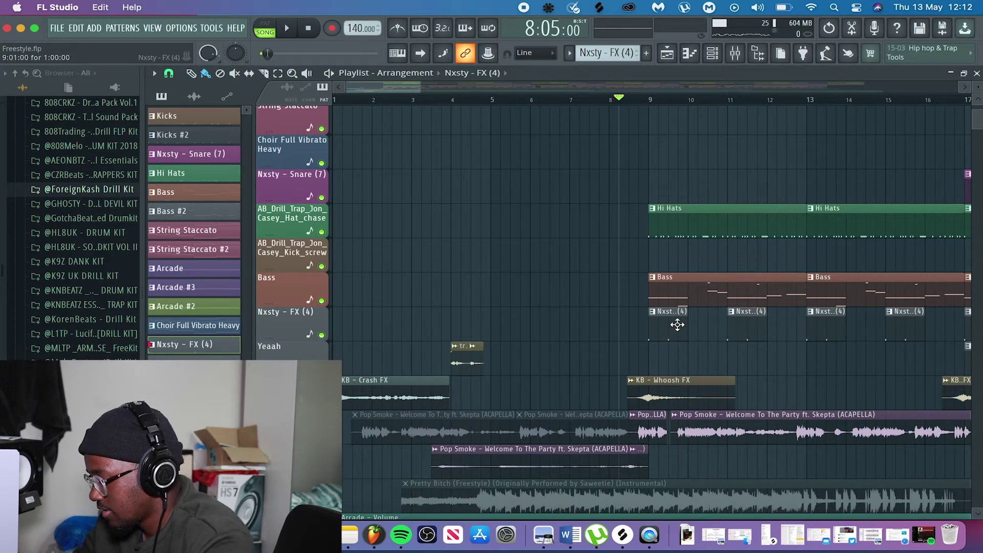
scroll(678, 325, "up", 1)
scroll(677, 325, "down", 5)
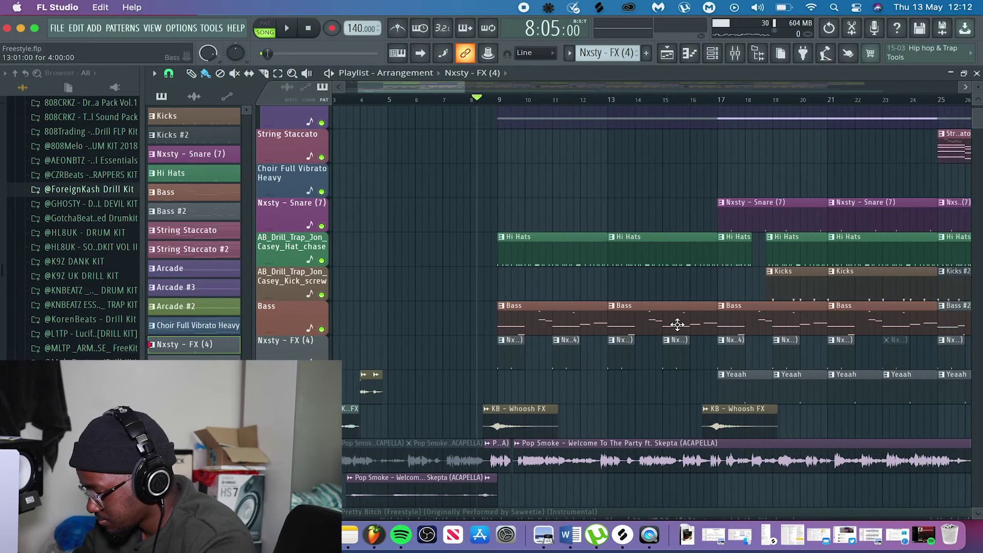
scroll(491, 428, "down", 6)
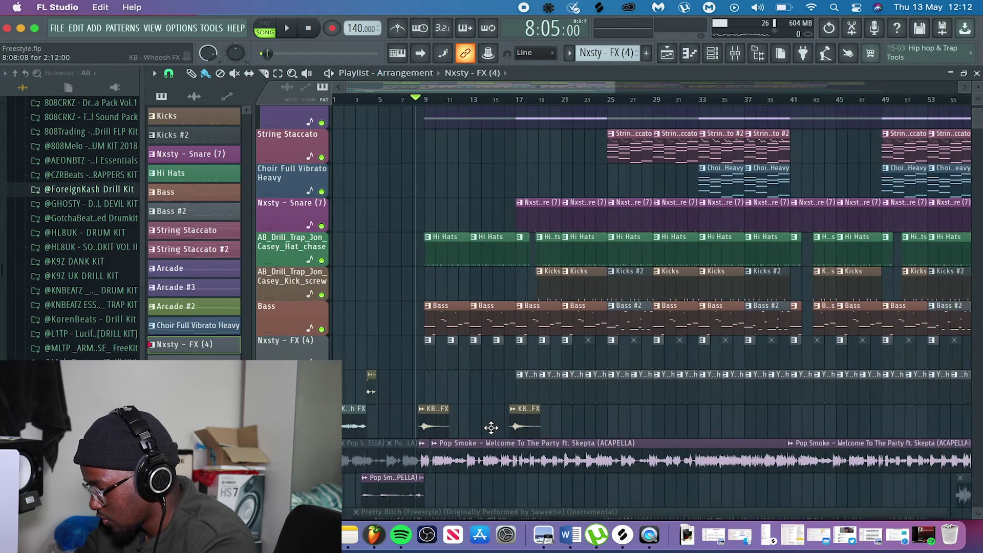
scroll(425, 417, "up", 8)
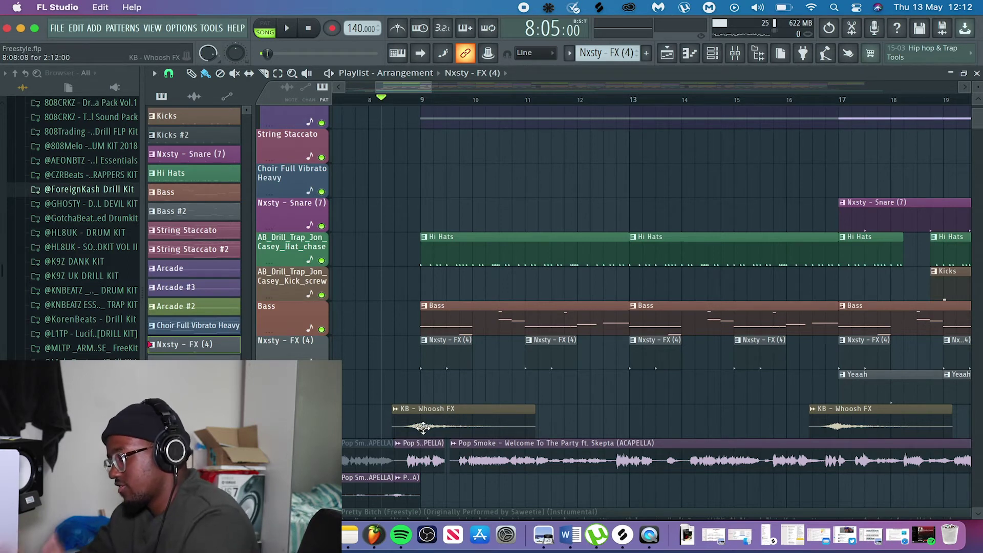
scroll(665, 321, "up", 3)
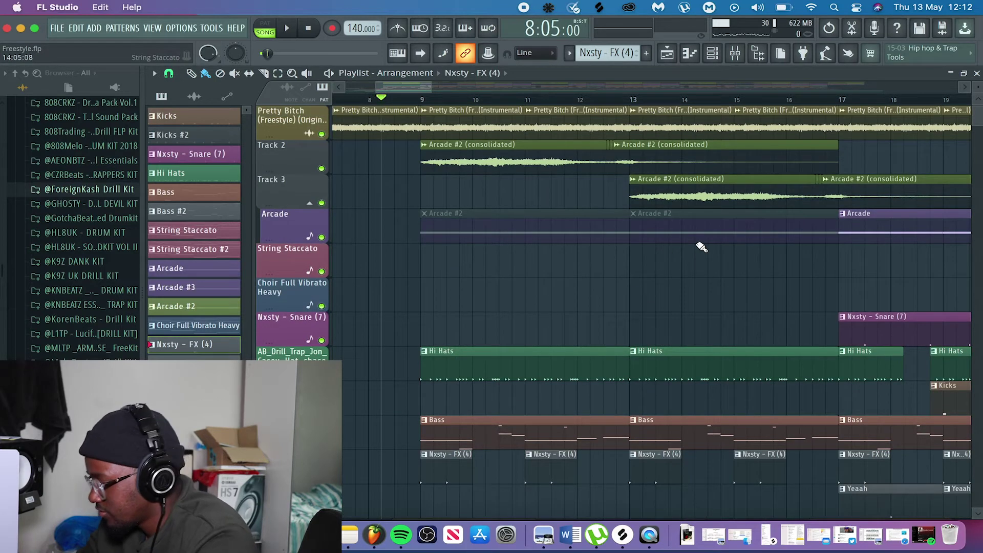
scroll(605, 253, "down", 4, "ctrl")
scroll(604, 254, "down", 12)
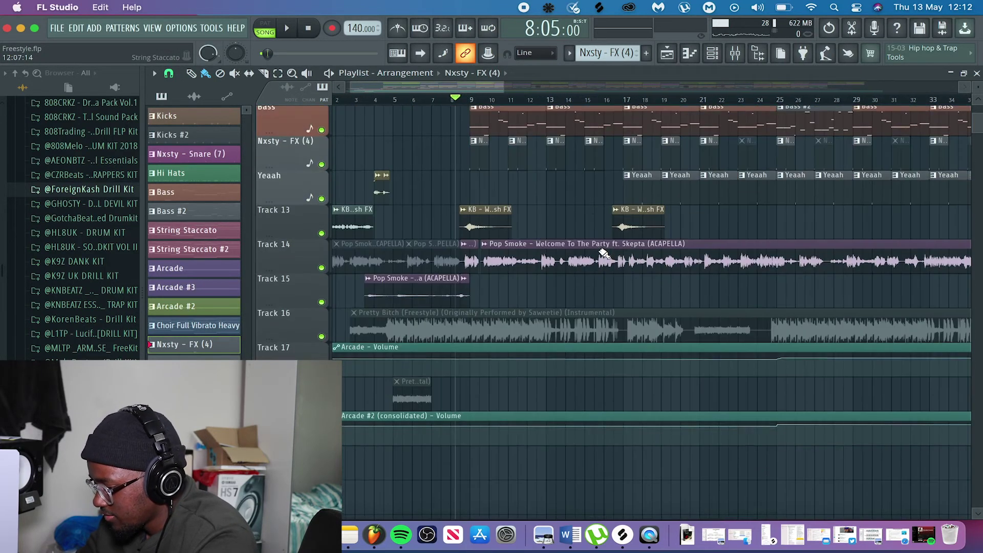
scroll(604, 254, "up", 5)
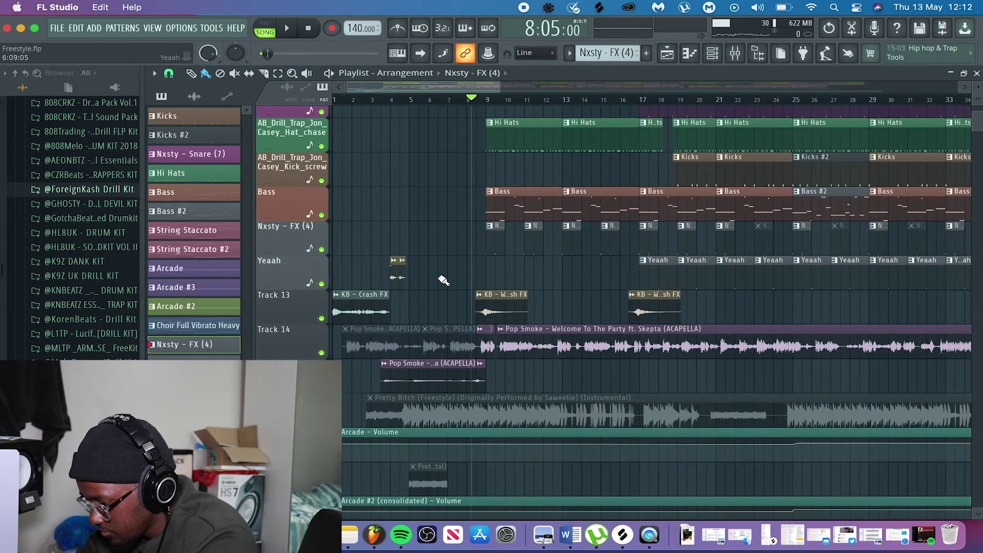
scroll(444, 280, "up", 7)
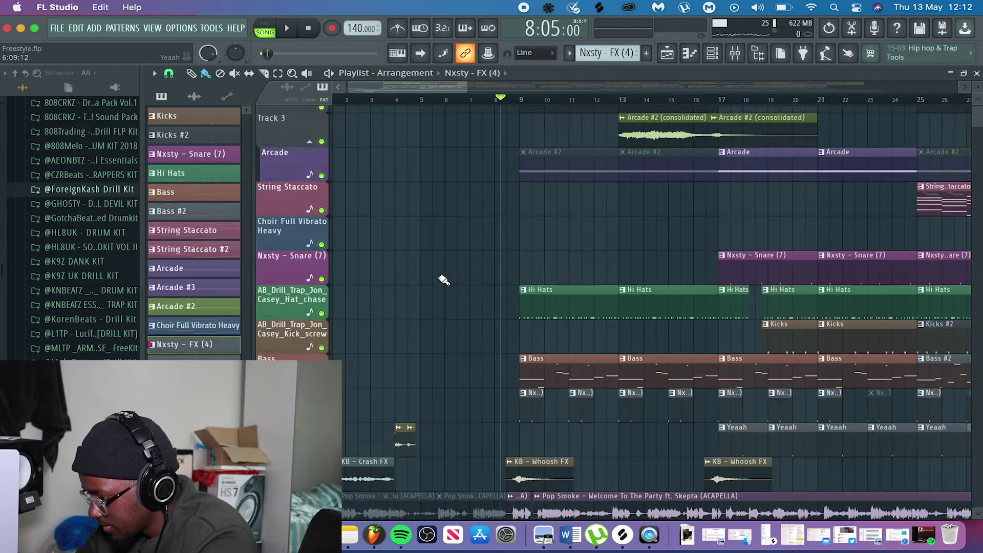
Play the full arrangement from bar 25 through the String Staccato and Choir Full Vibrato Heavy section up to about bar 40.
scroll(444, 279, "up", 2, "ctrl")
scroll(441, 278, "right", 6)
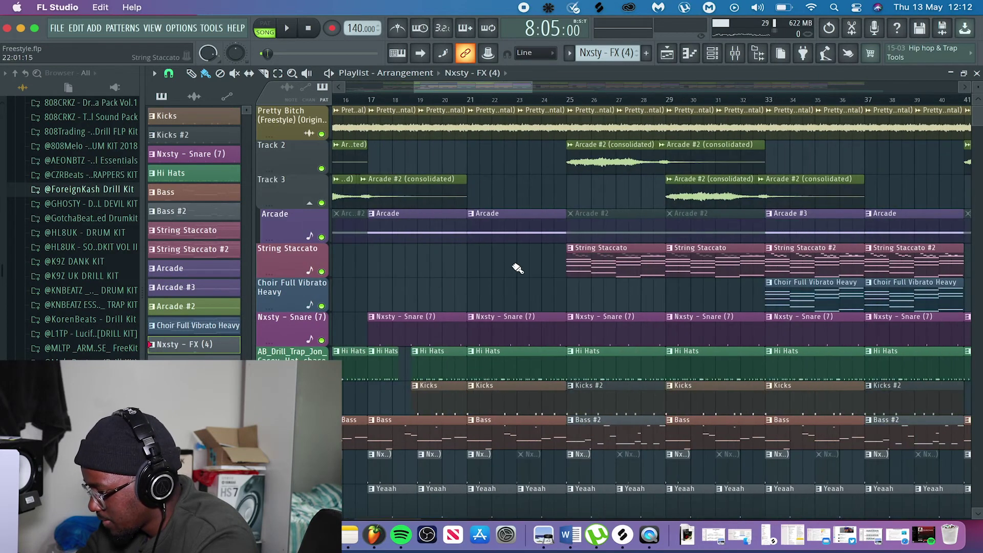
scroll(518, 268, "down", 3)
scroll(539, 265, "up", 2)
scroll(533, 266, "down", 2, "ctrl")
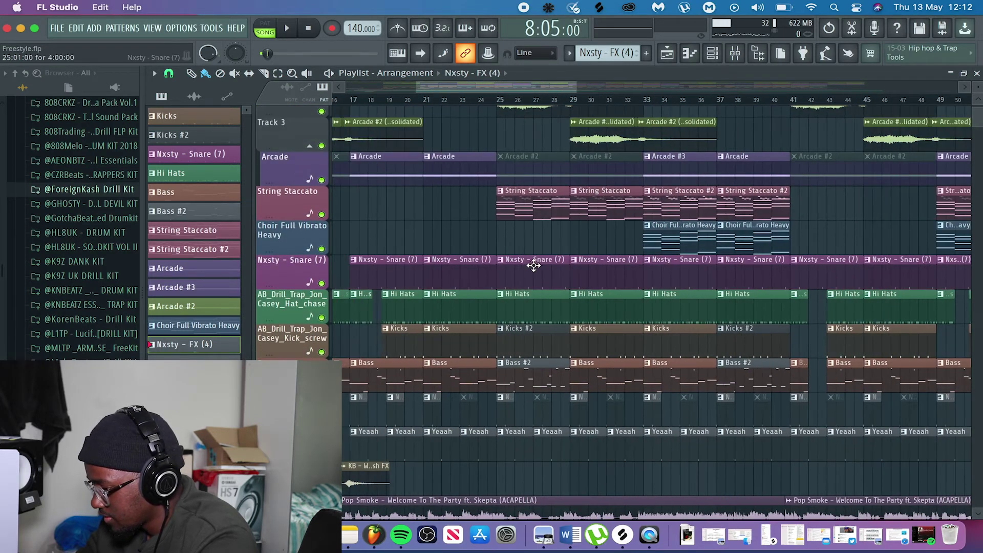
scroll(512, 183, "down", 2, "ctrl")
scroll(512, 182, "up", 2)
scroll(512, 182, "left", 1)
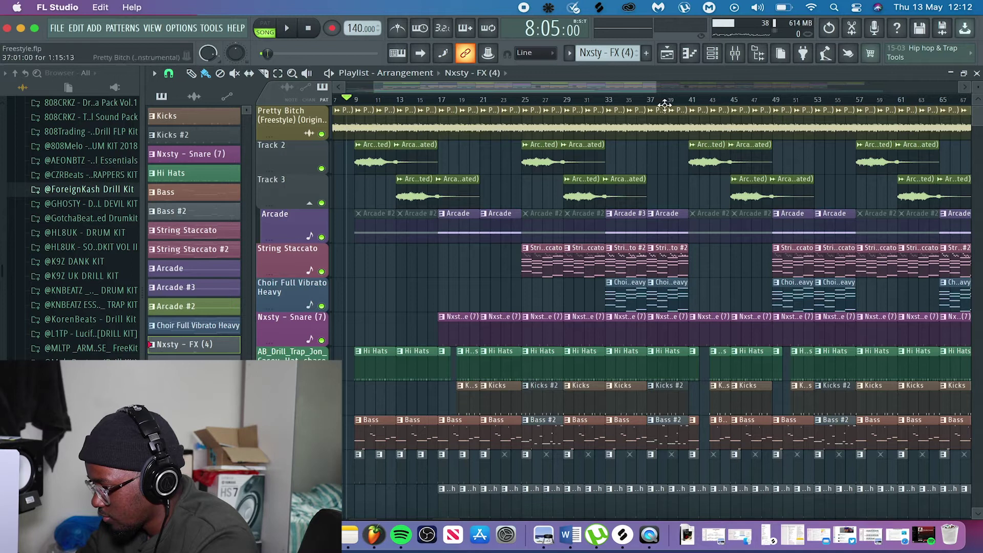
left_click(522, 100)
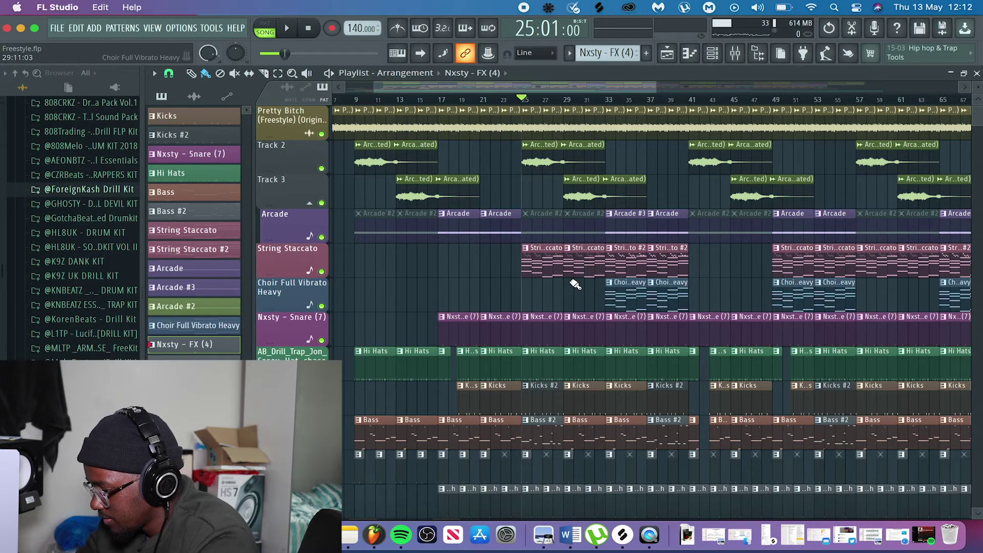
scroll(564, 287, "up", 3)
key("space")
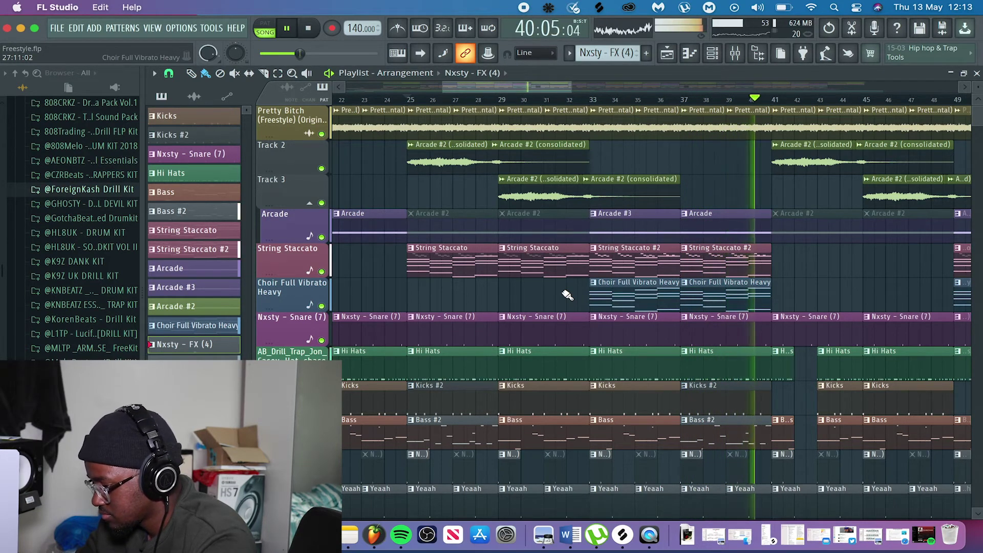
key("space")
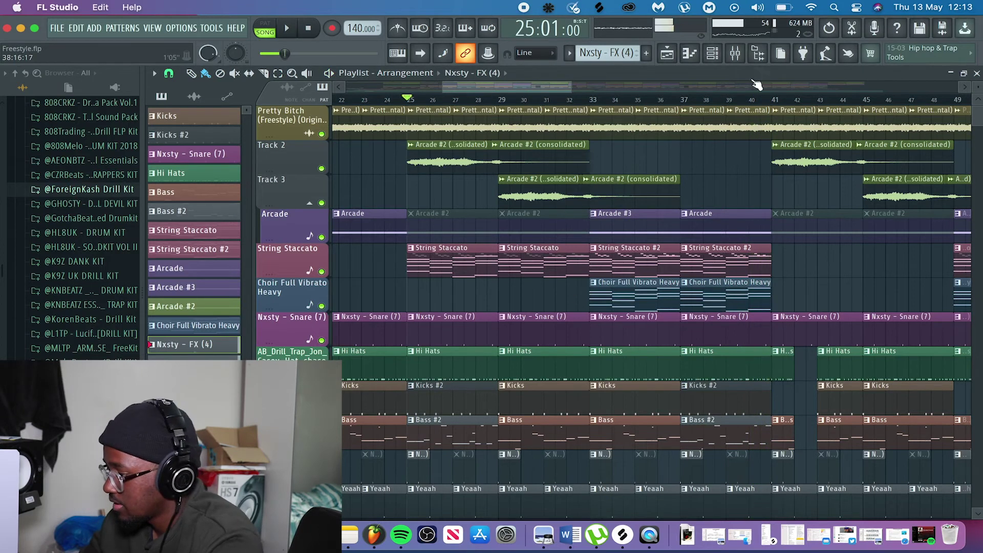
Inspect the mixer effects on the Pop Smoke acapella, Nxsty - FX (4), choir, Arcade and Pretty Bitch sample channels, and return to the playlist.
left_click(738, 55)
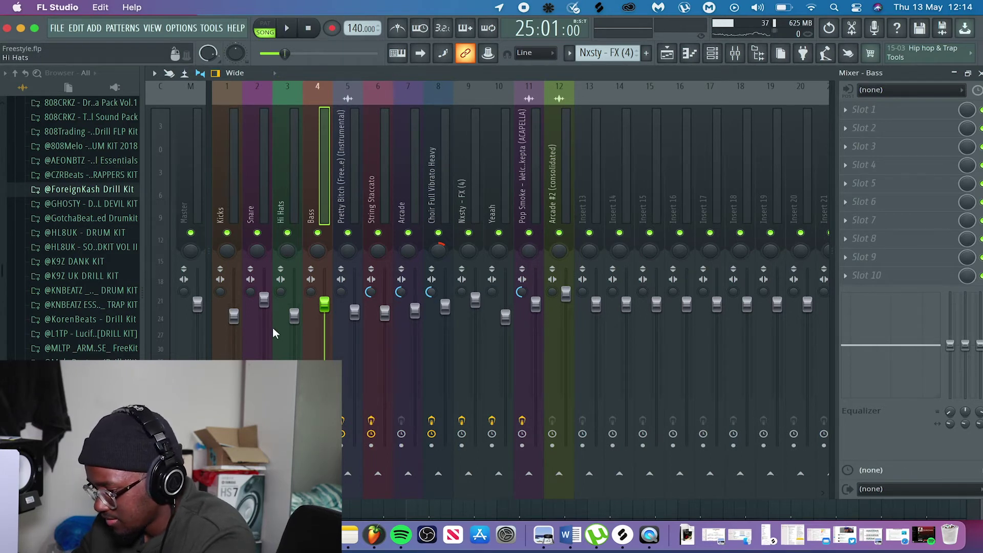
left_click(523, 180)
left_click(466, 141)
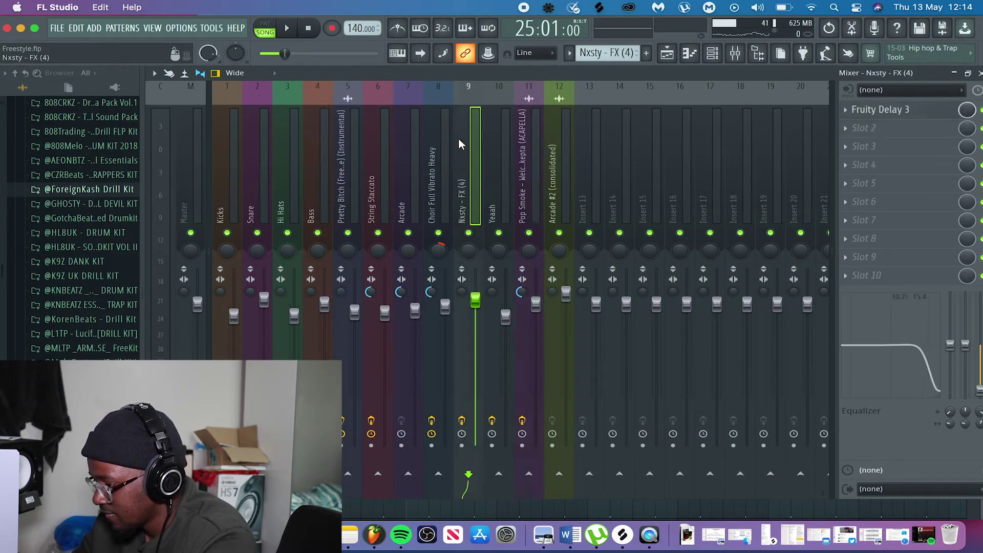
left_click(425, 137)
left_click(395, 137)
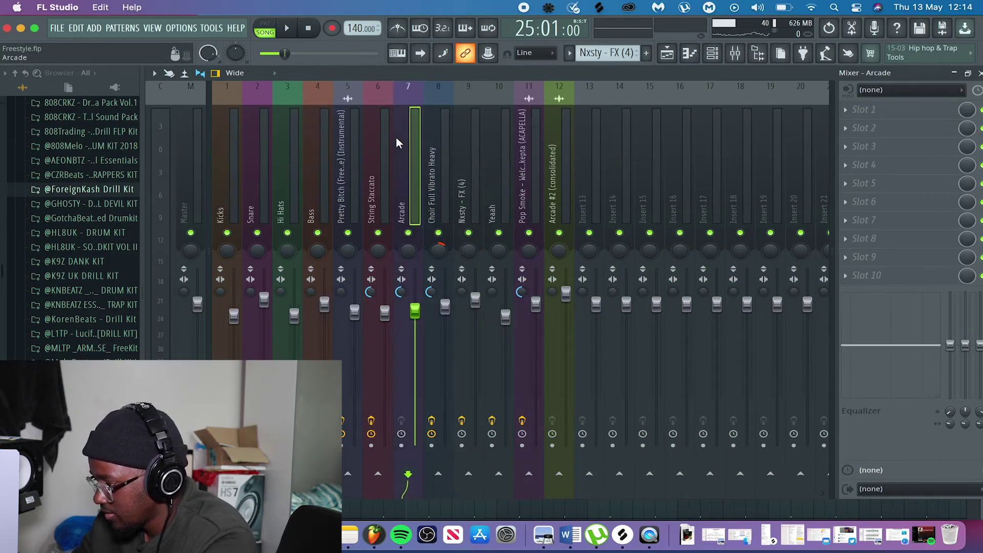
left_click(350, 138)
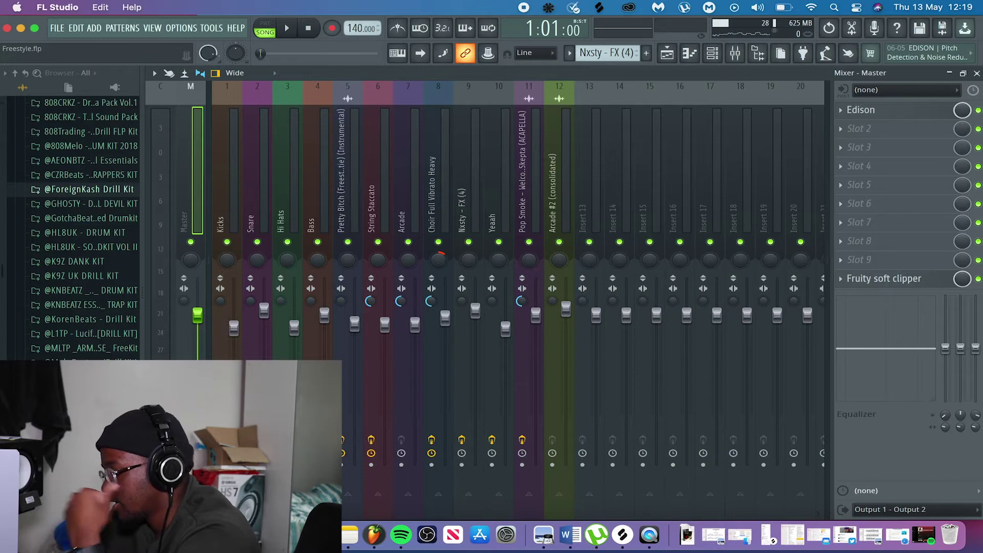
left_click(978, 74)
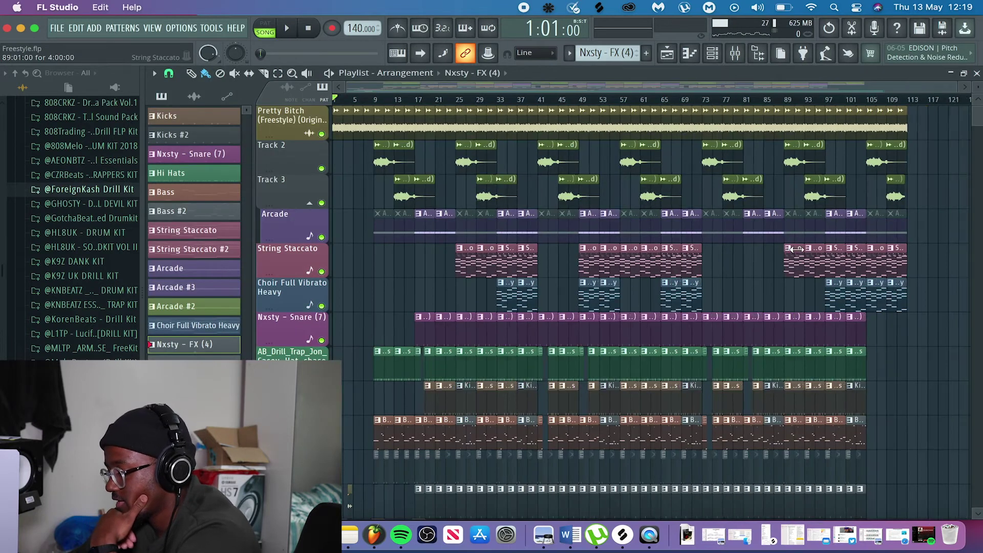
Review the song structure across the whole playlist, comparing where the Arcade, string, choir and drum layers enter from the intro to bar 41.
scroll(797, 249, "down", 2)
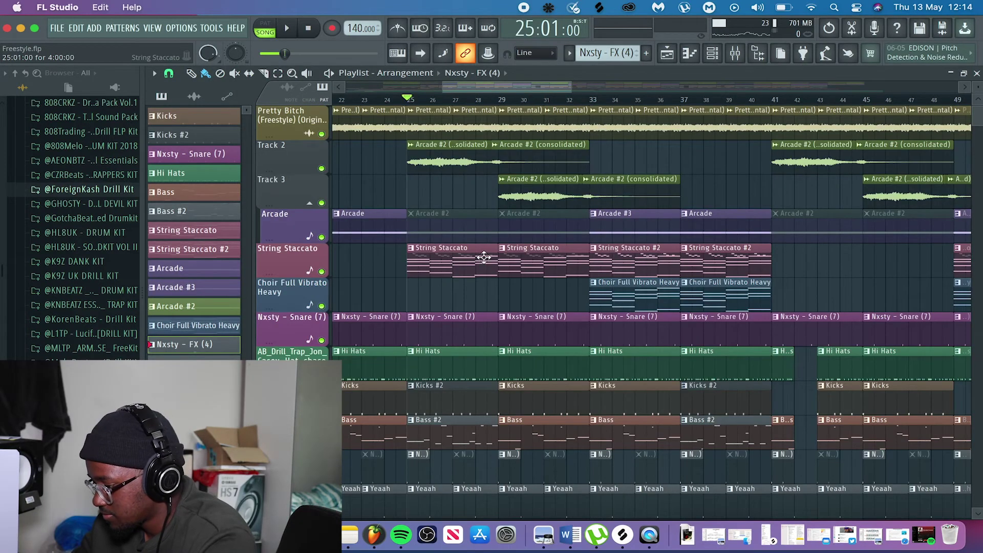
scroll(484, 257, "down", 5)
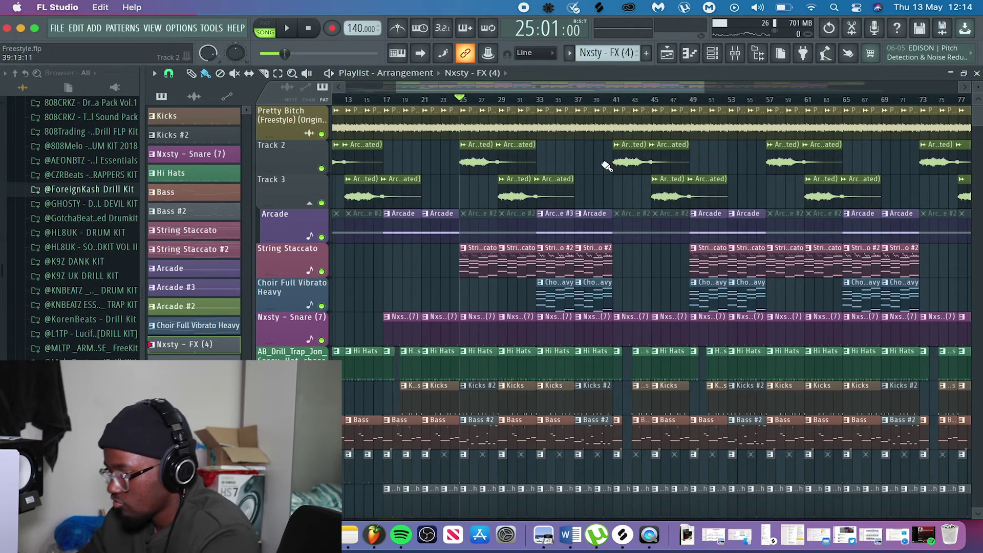
scroll(477, 189, "down", 5)
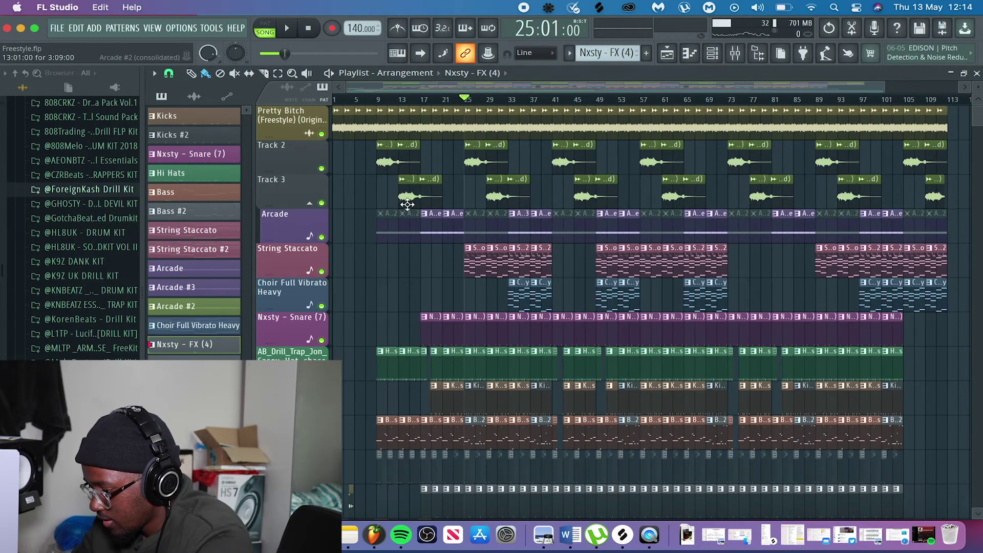
scroll(407, 205, "up", 8)
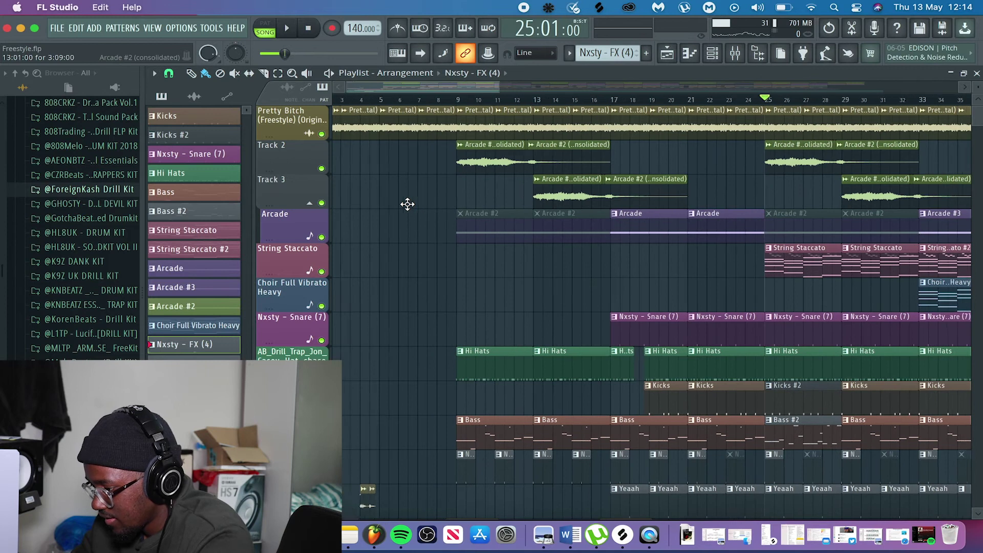
scroll(407, 205, "left", 2)
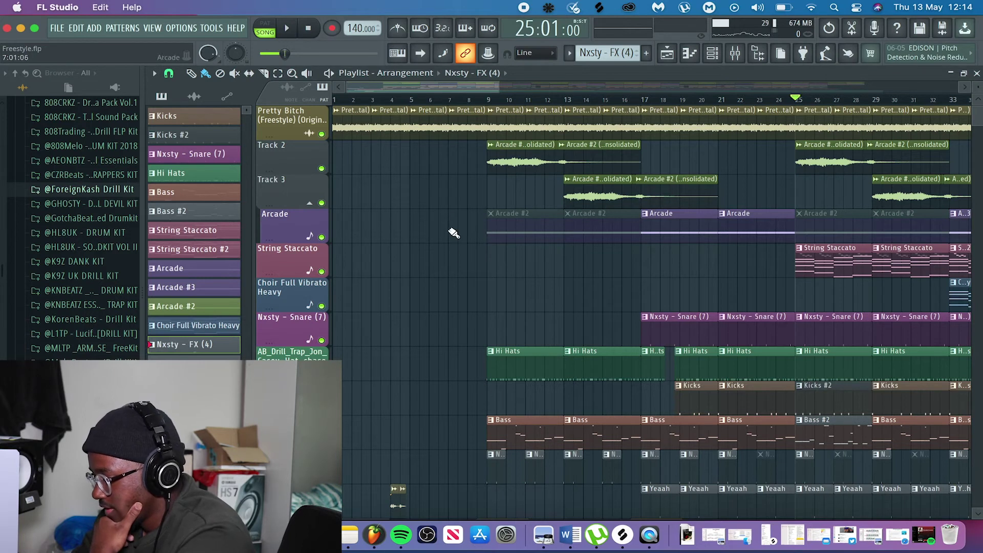
scroll(583, 193, "right", 4)
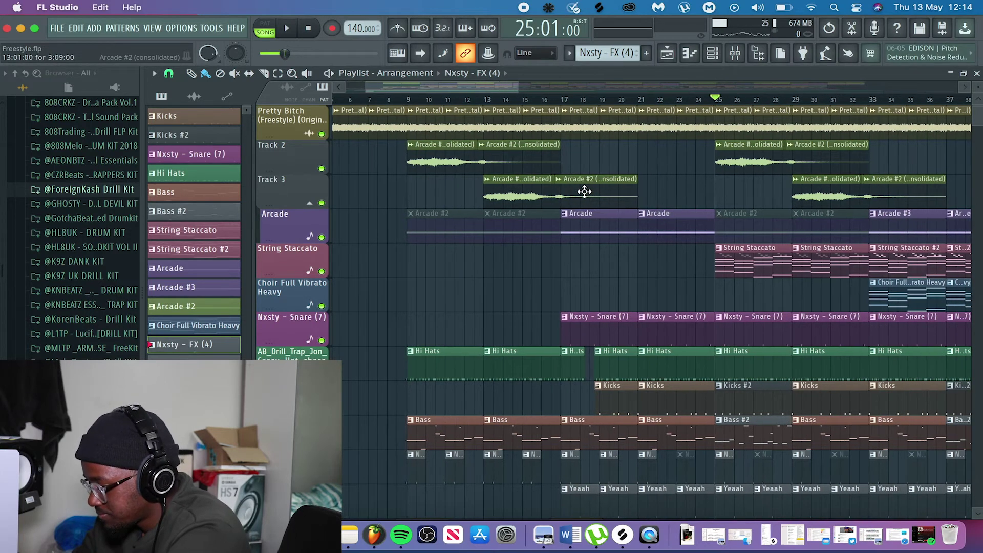
scroll(585, 191, "left", 3)
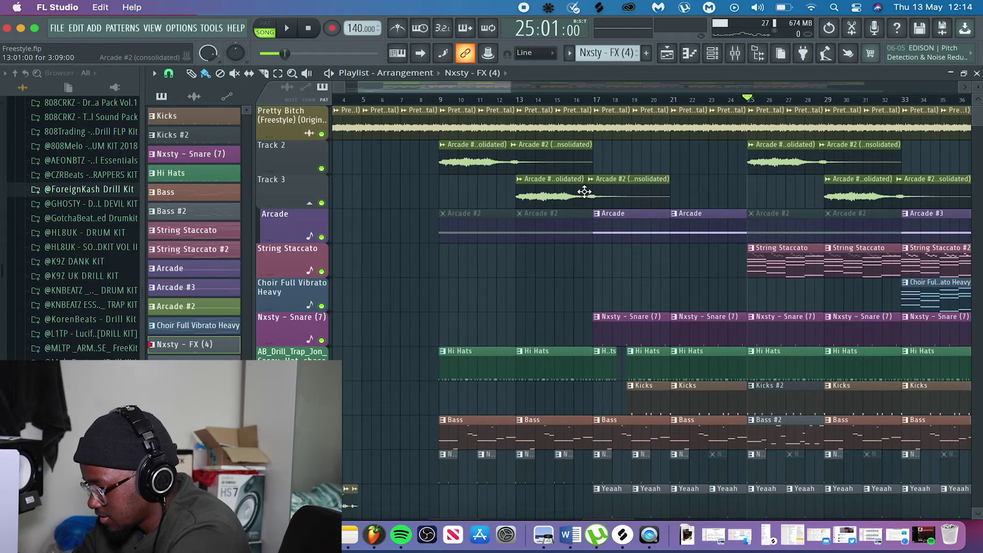
scroll(585, 250, "right", 1)
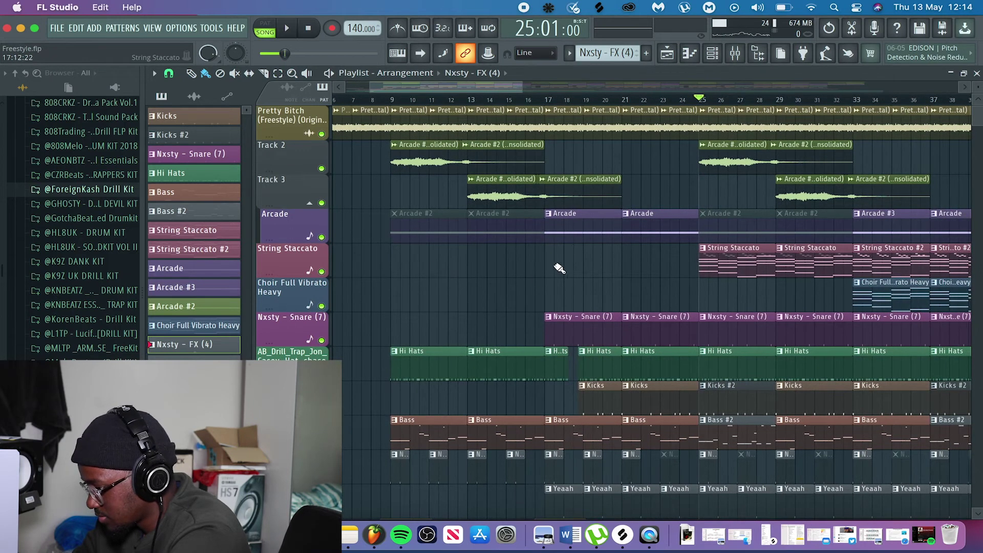
scroll(677, 296, "right", 2)
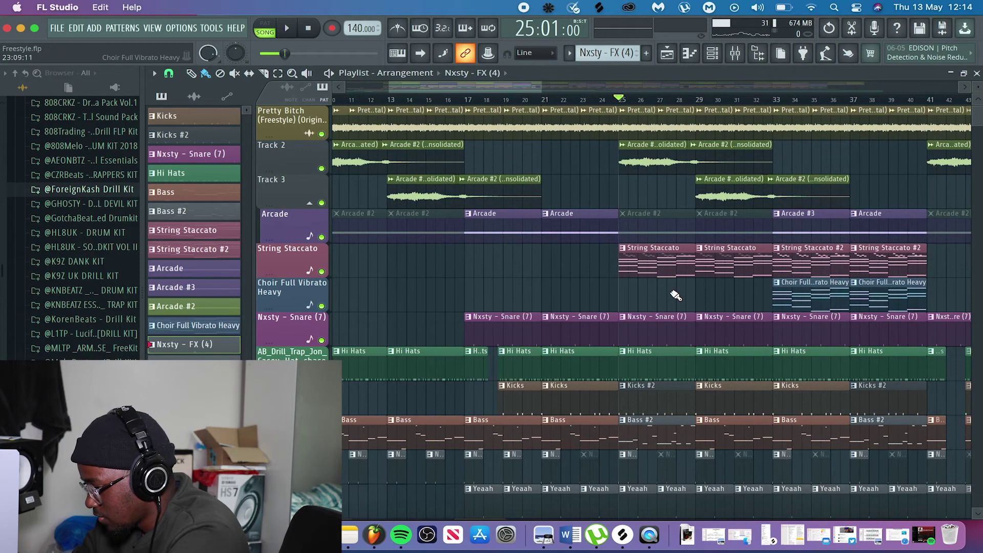
Compare which Arcade, String Staccato, choir, snare, kick and bass clips make up the section from bar 25 to bar 41.
scroll(676, 295, "left", 2)
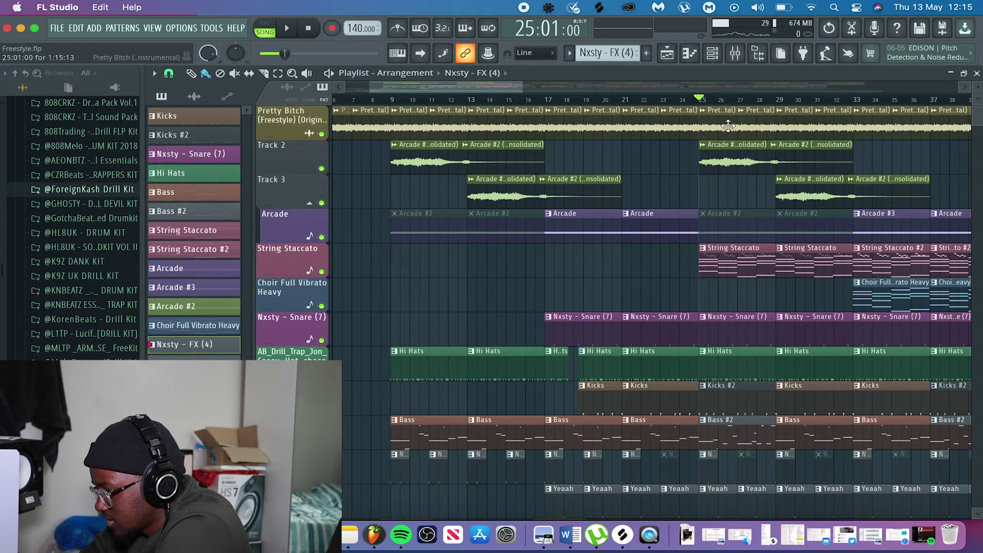
scroll(730, 126, "right", 5)
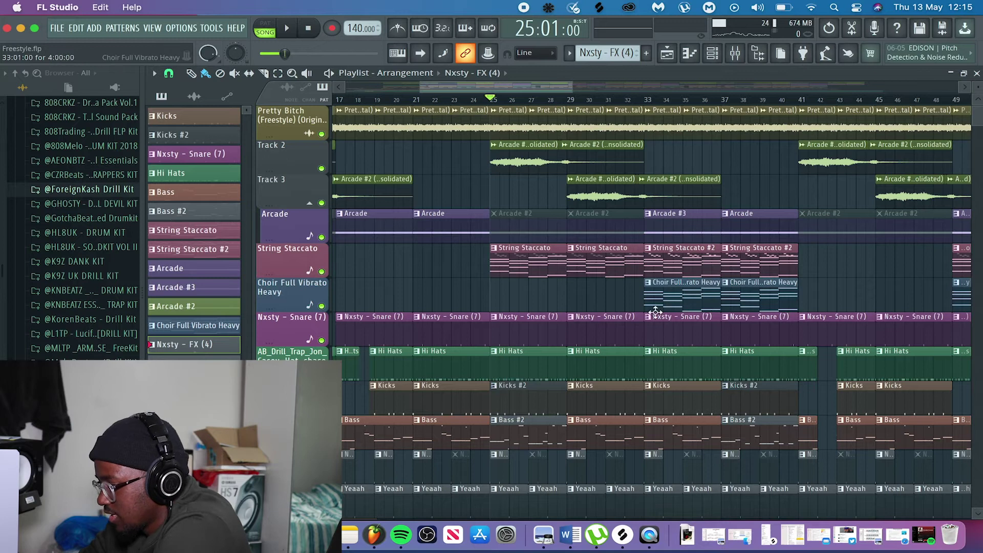
scroll(681, 280, "down", 4)
scroll(676, 256, "up", 4)
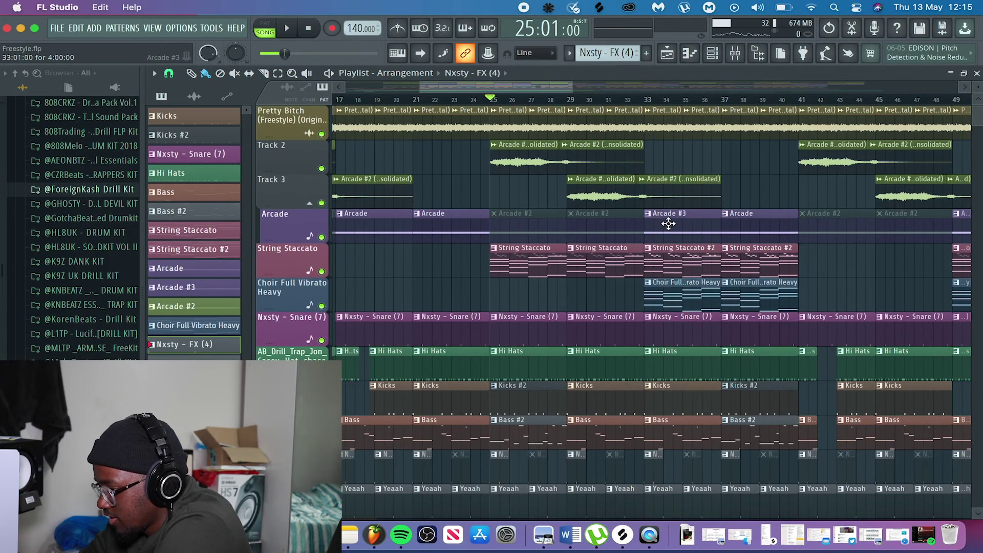
scroll(681, 302, "down", 2)
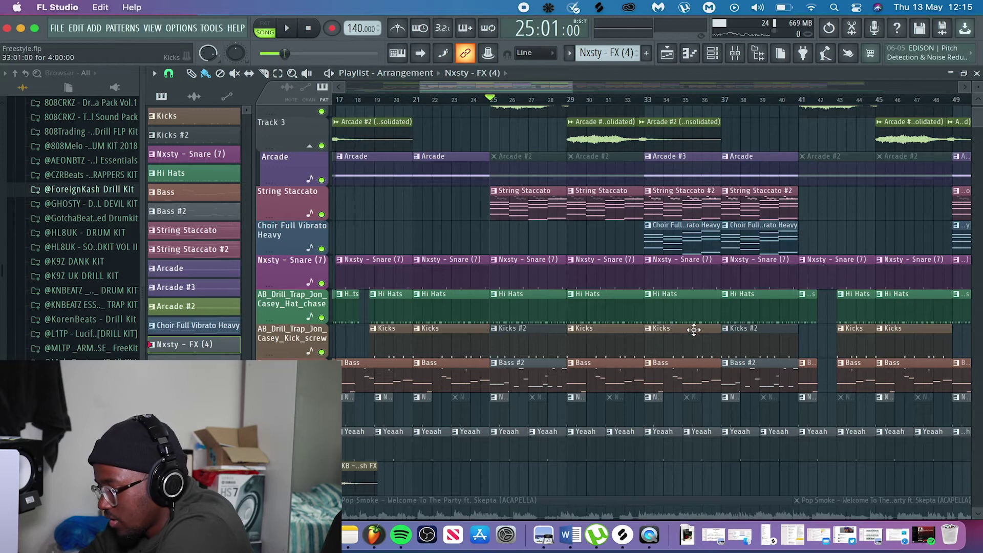
scroll(694, 330, "down", 5)
scroll(694, 331, "up", 5)
scroll(694, 330, "left", 1)
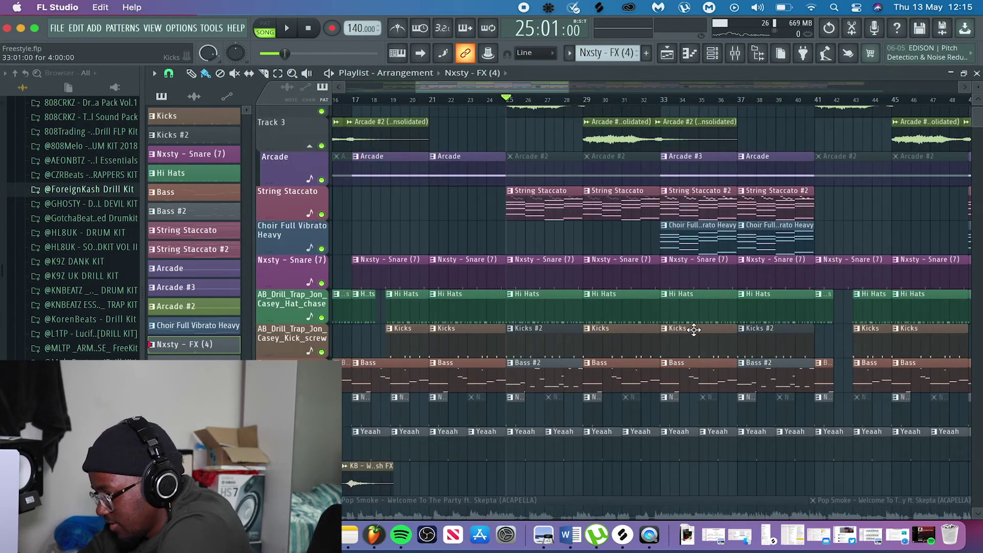
scroll(694, 330, "up", 2)
Examine how the melody, choir, hi-hat, kick and bass clips are arranged from bar 41 to bar 65, including the drum gaps.
scroll(694, 330, "right", 6)
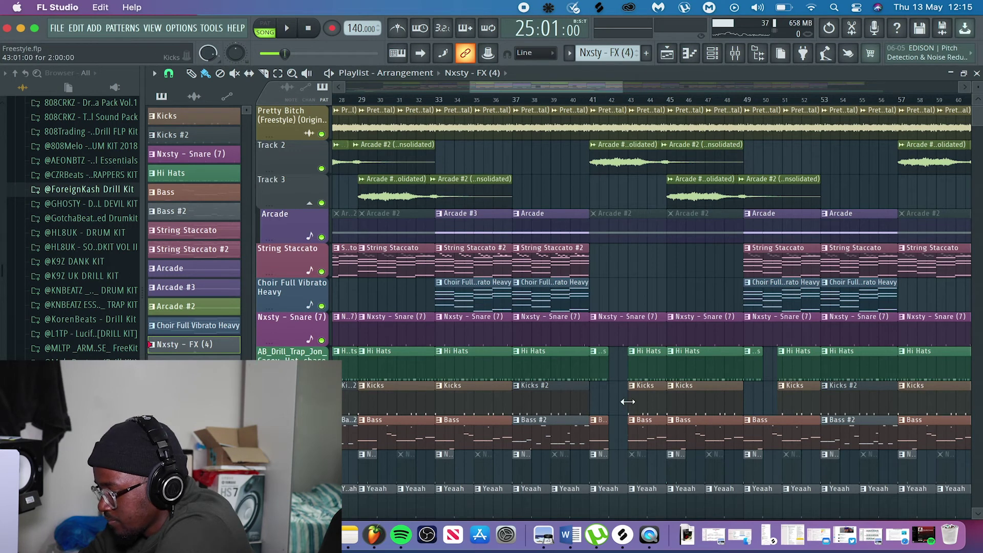
scroll(725, 240, "right", 5)
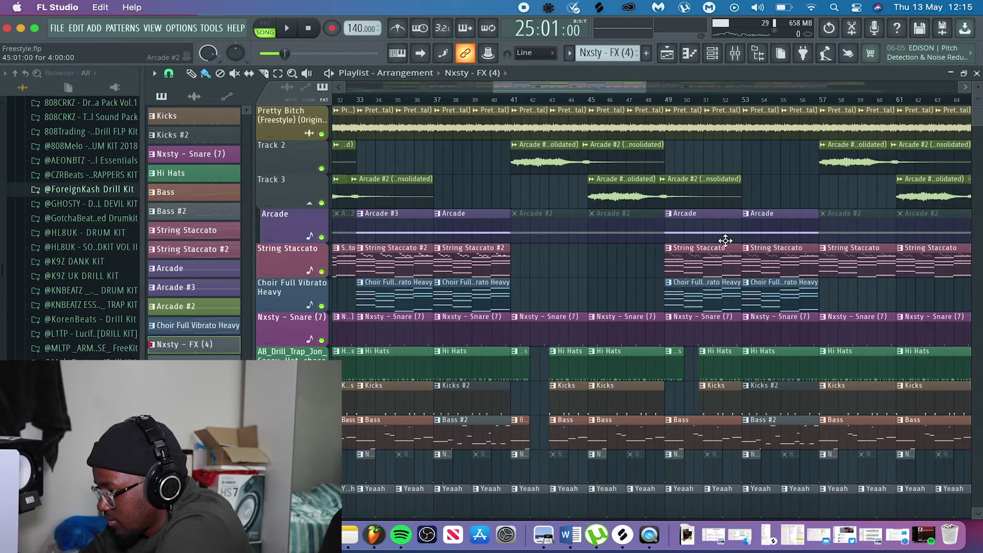
scroll(775, 180, "right", 12)
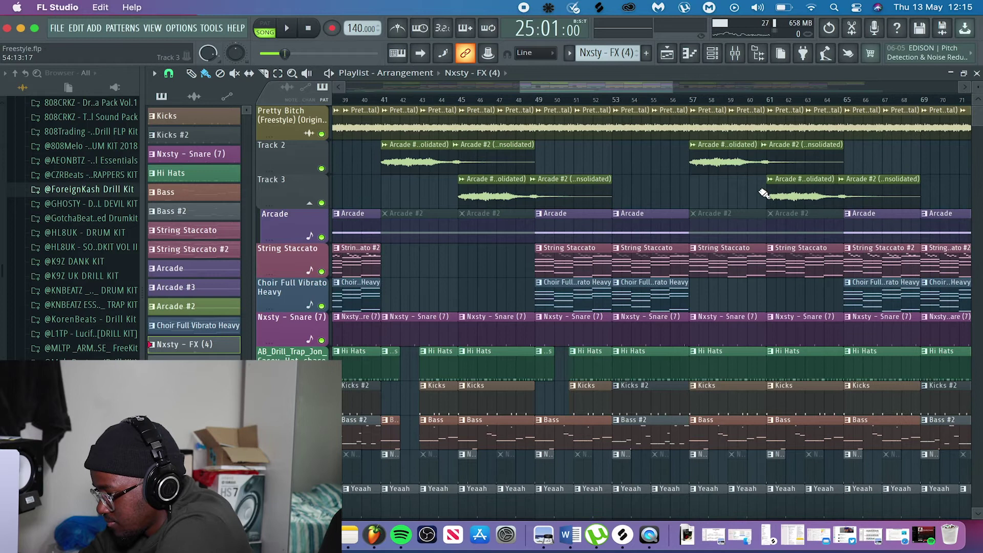
scroll(764, 193, "left", 4)
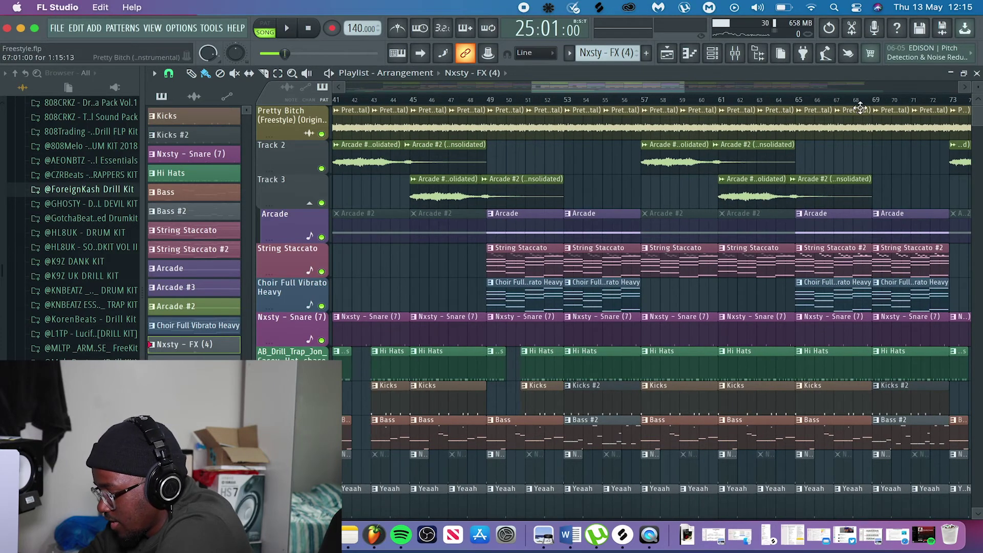
scroll(860, 108, "left", 5)
scroll(852, 106, "down", 1)
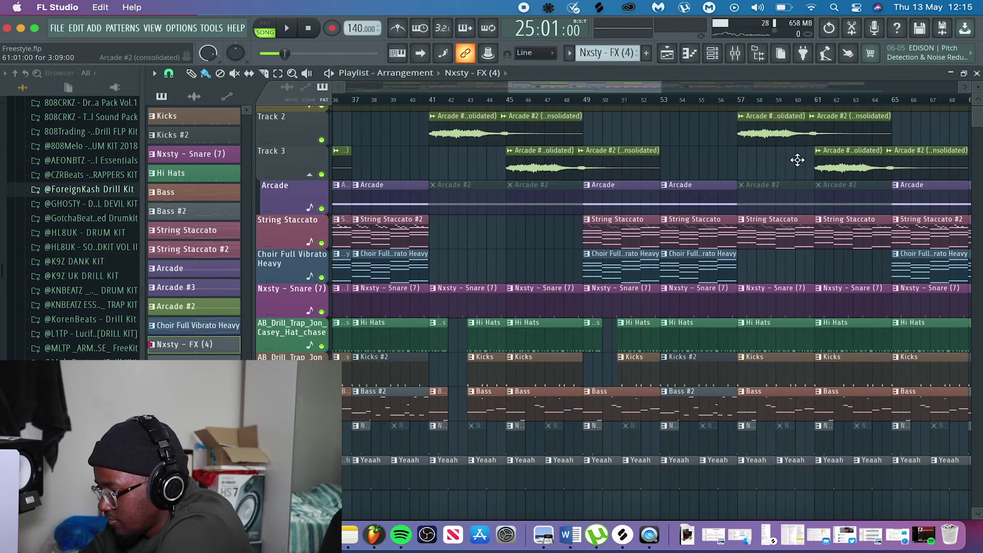
scroll(798, 160, "up", 1)
scroll(798, 160, "left", 1)
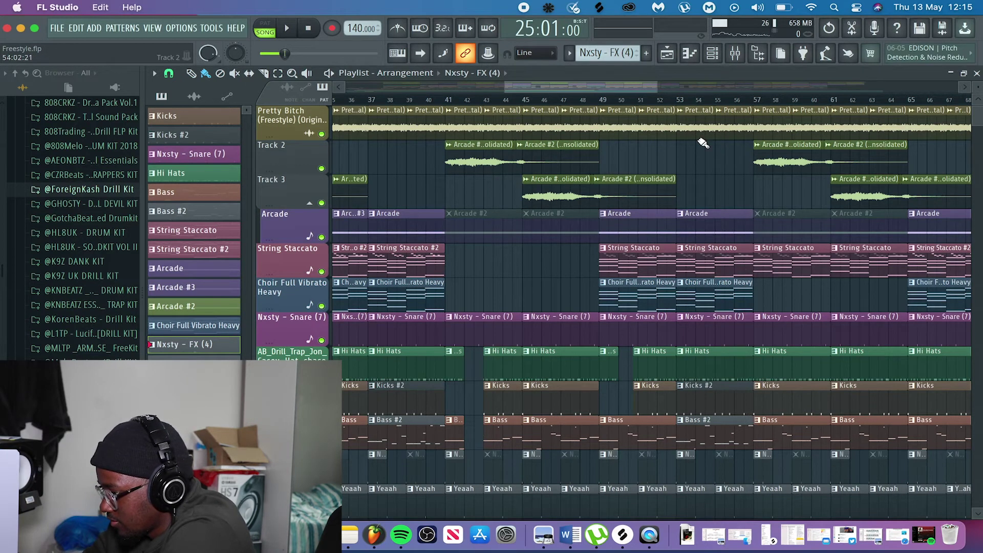
Review how the Arcade, string, choir and drum layers are arranged from bar 57 to bar 105.
scroll(703, 143, "right", 10)
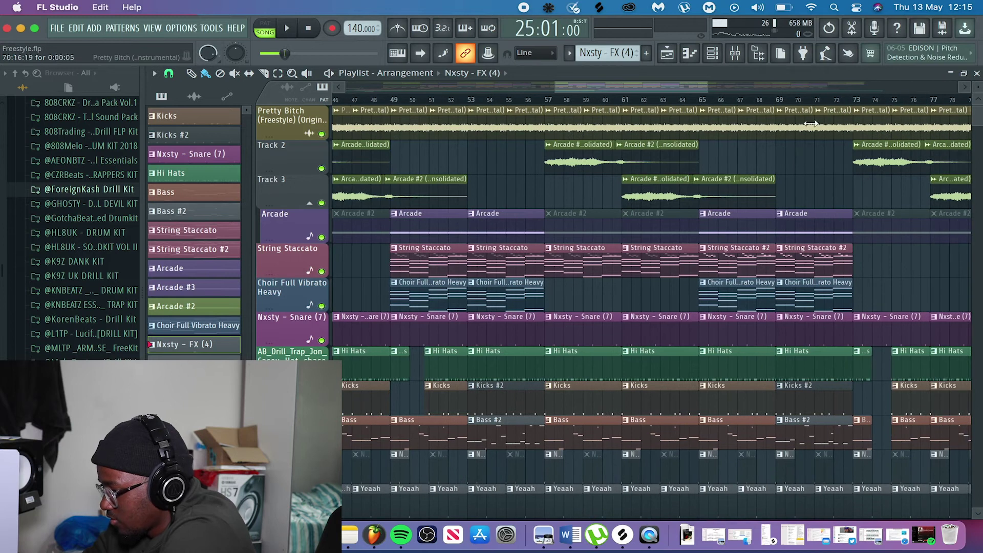
scroll(795, 201, "right", 20)
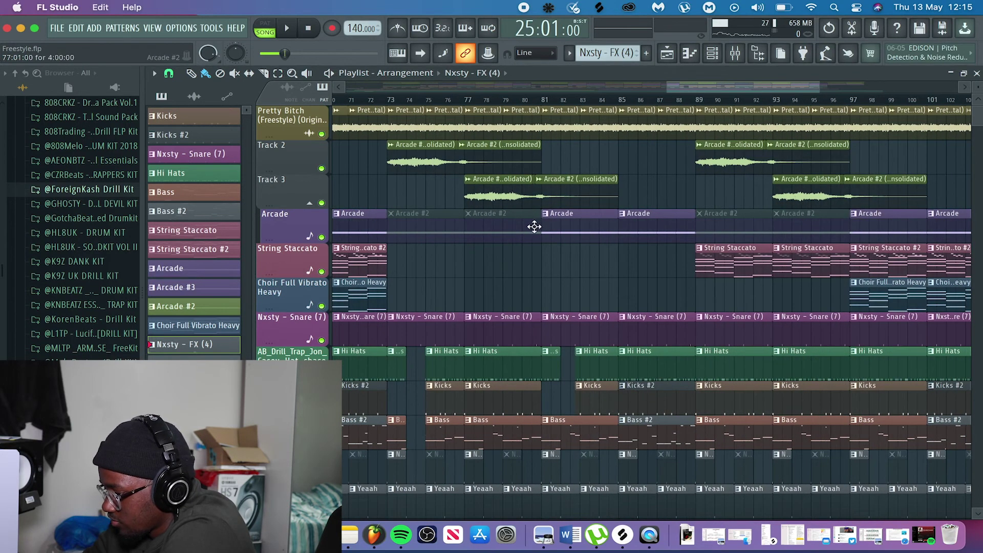
scroll(640, 192, "right", 3)
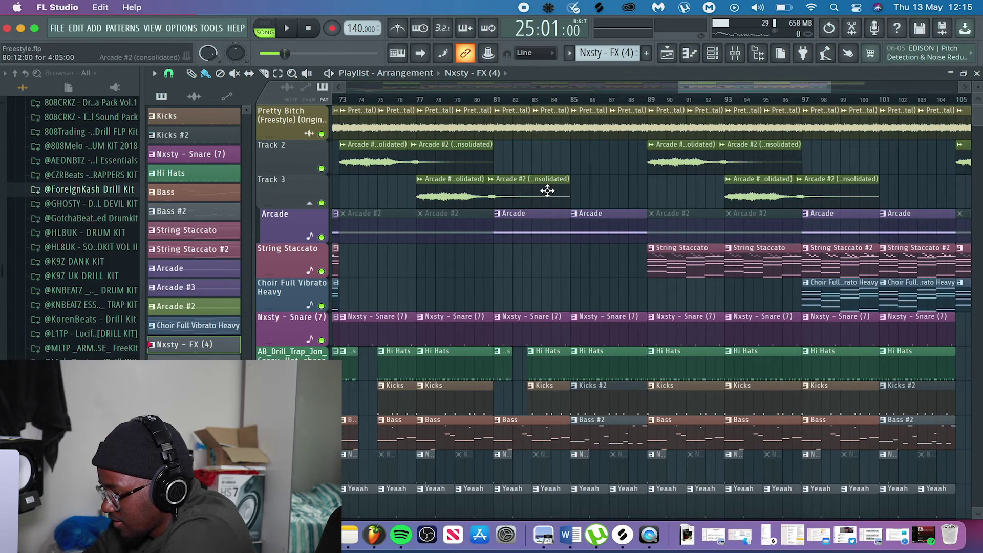
scroll(542, 192, "left", 4)
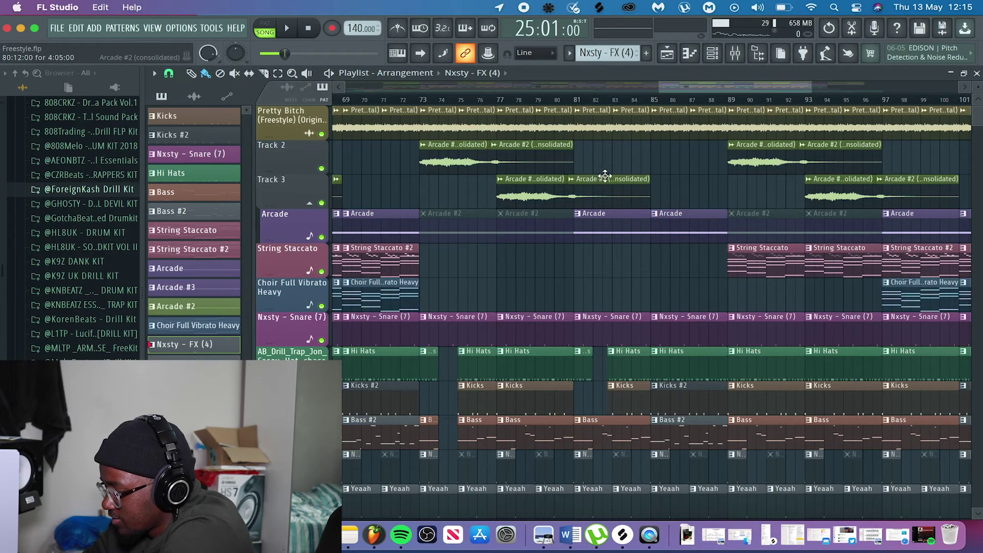
scroll(711, 200, "right", 10)
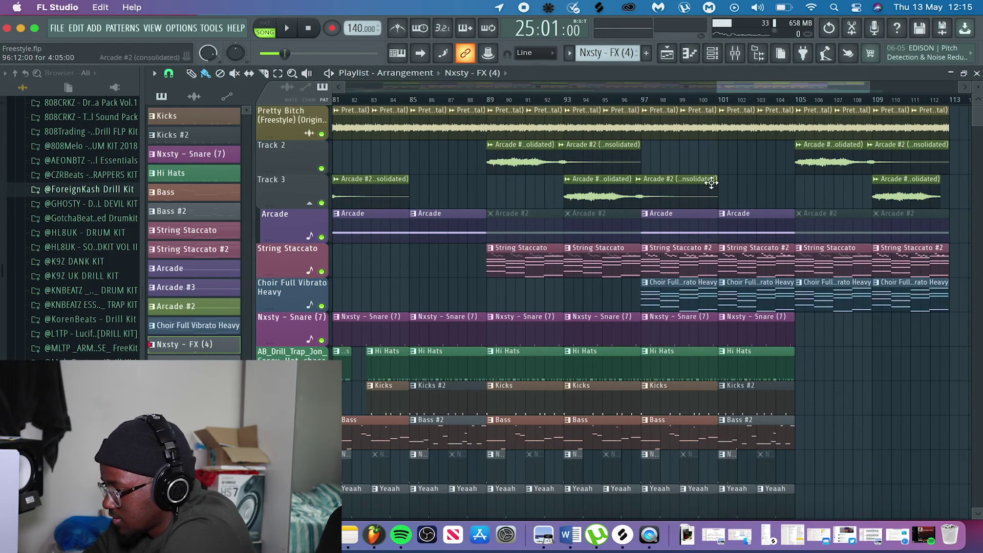
Play the outro from just before bar 105 to the end of the arrangement at about bar 112.
scroll(712, 182, "right", 6)
scroll(609, 177, "right", 4)
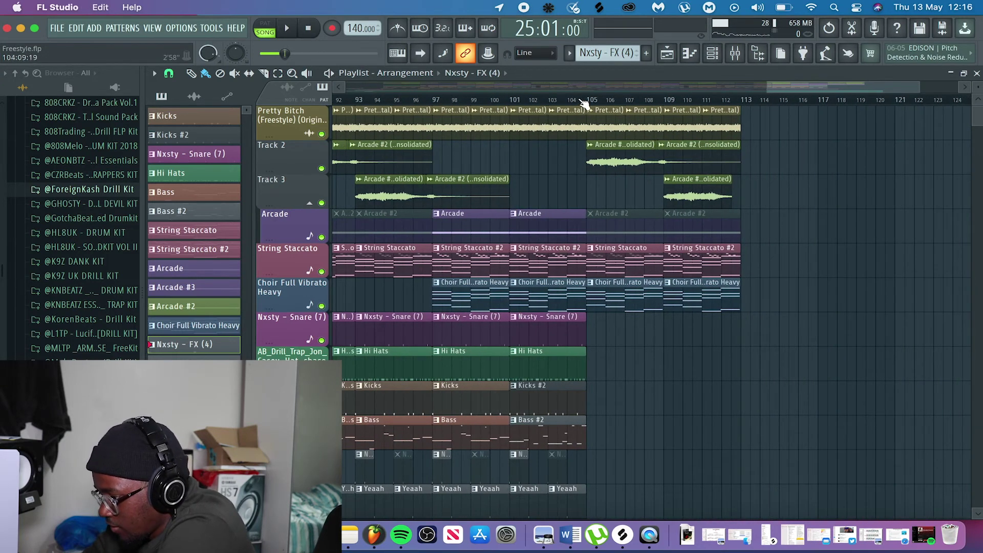
left_click(584, 100)
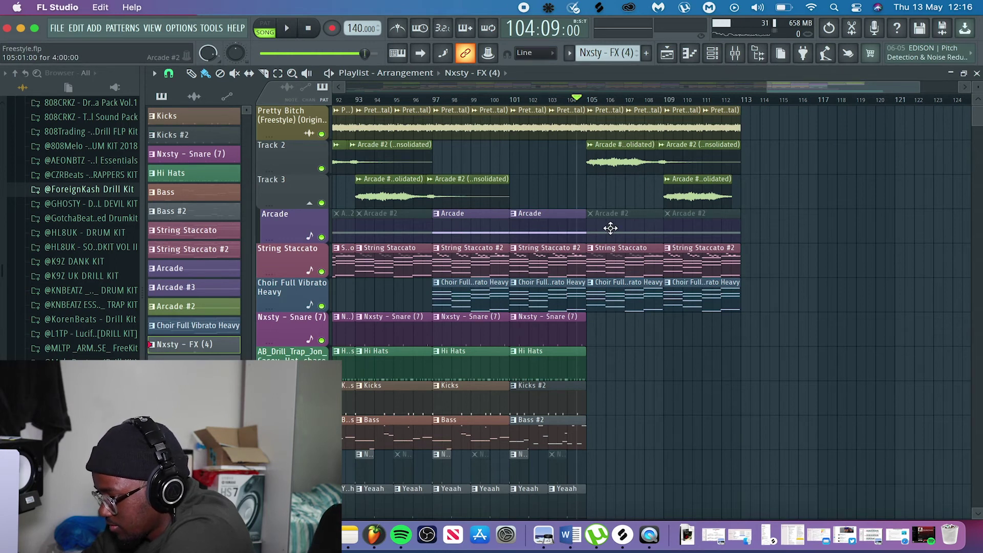
key("space")
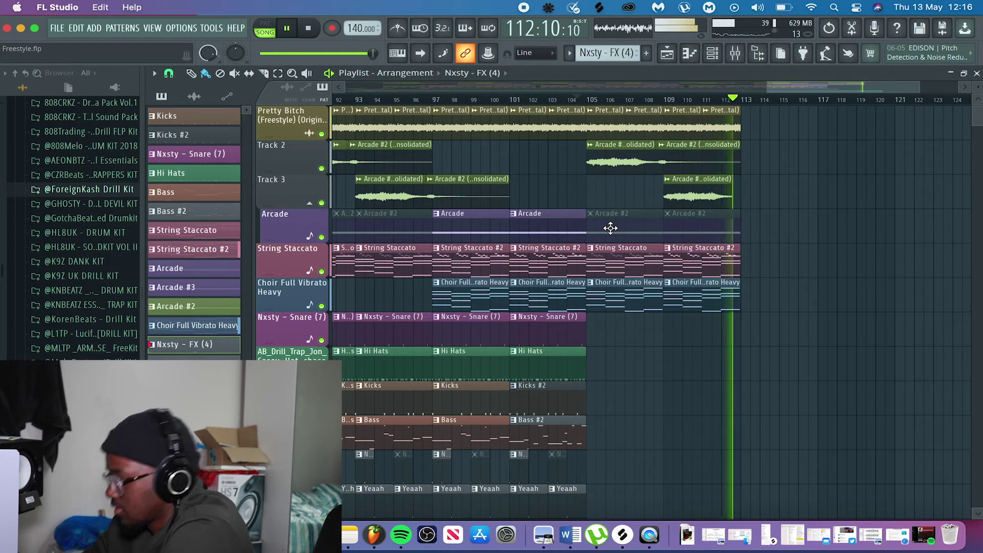
key("space")
Fit nearly the whole arrangement in view, return the playhead to bar 1, and look over all tracks down to the volume automation clips.
scroll(612, 225, "down", 2)
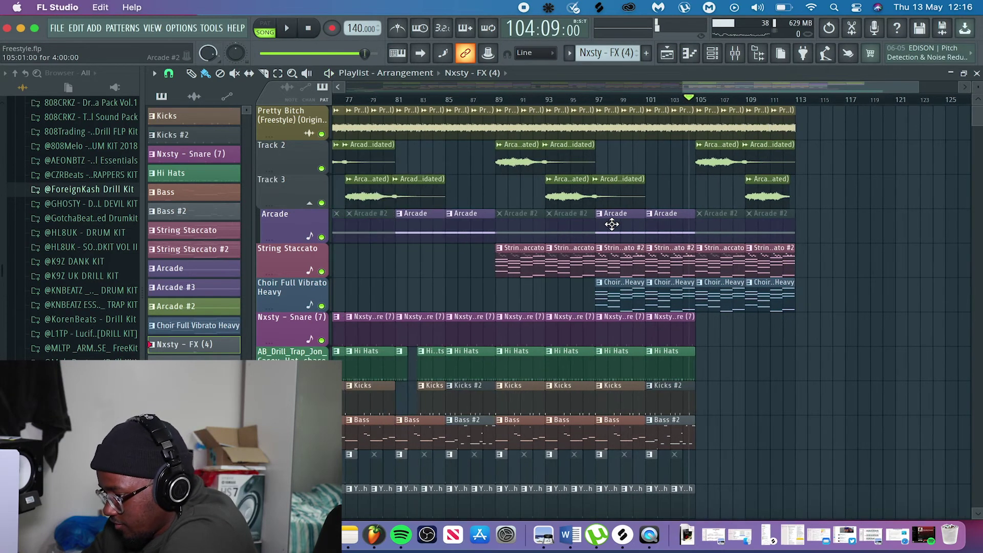
scroll(611, 224, "down", 5)
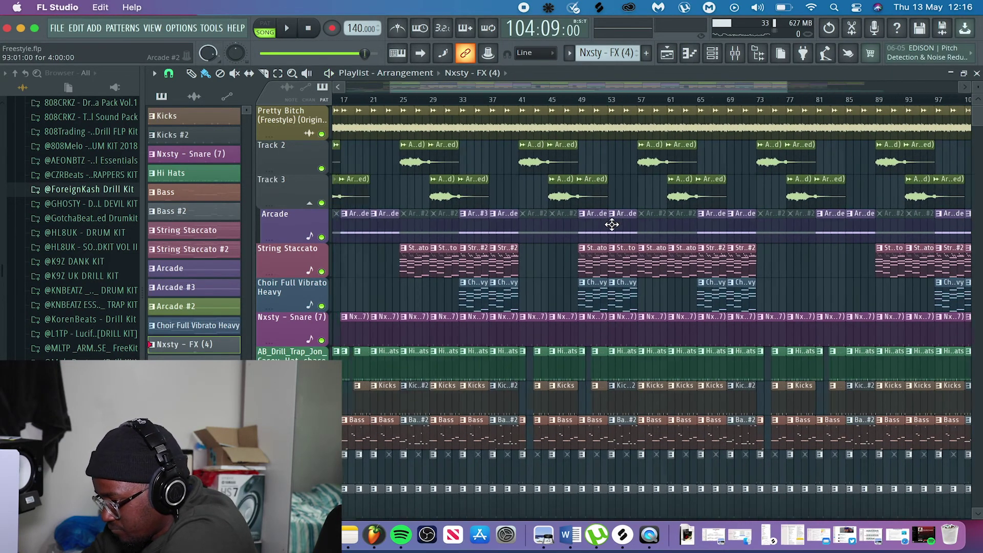
scroll(612, 224, "left", 4)
scroll(612, 224, "down", 1)
scroll(613, 224, "down", 1)
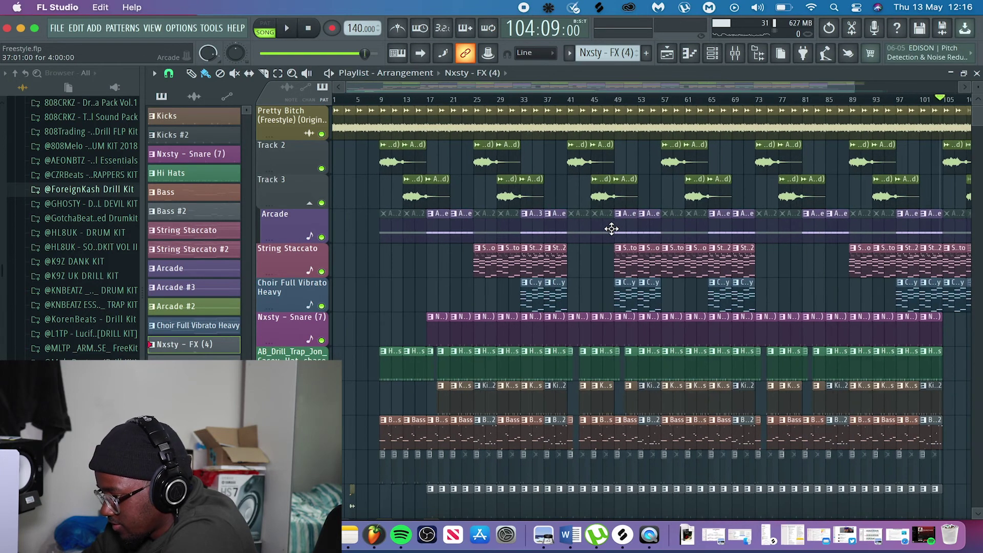
left_click(347, 102)
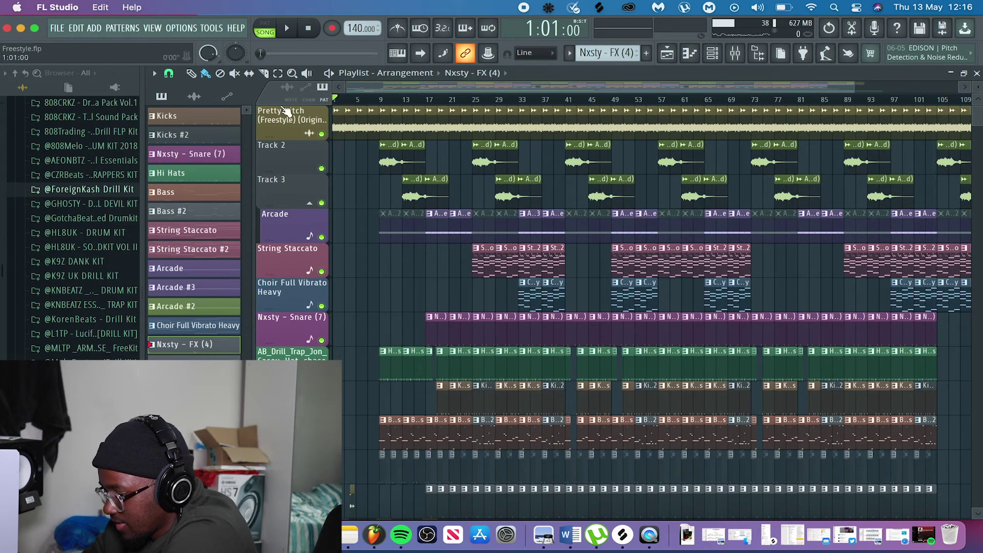
scroll(402, 305, "down", 8)
scroll(402, 306, "left", 1)
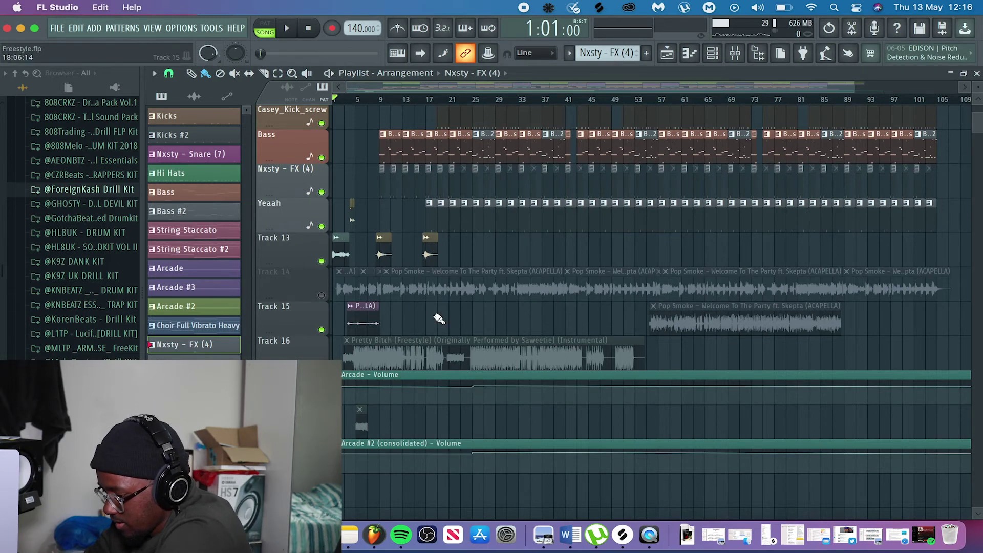
scroll(439, 318, "up", 8)
scroll(439, 318, "down", 4)
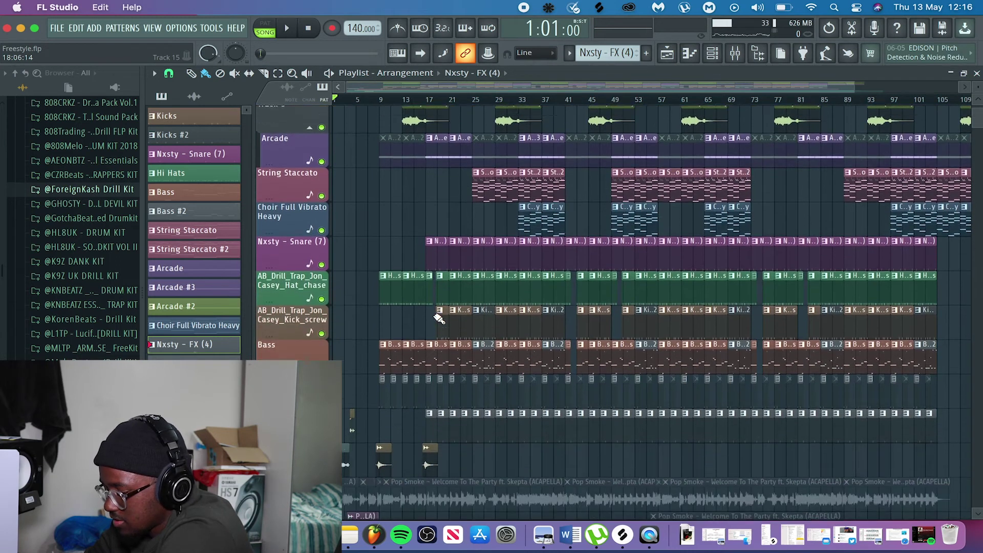
scroll(439, 318, "up", 4)
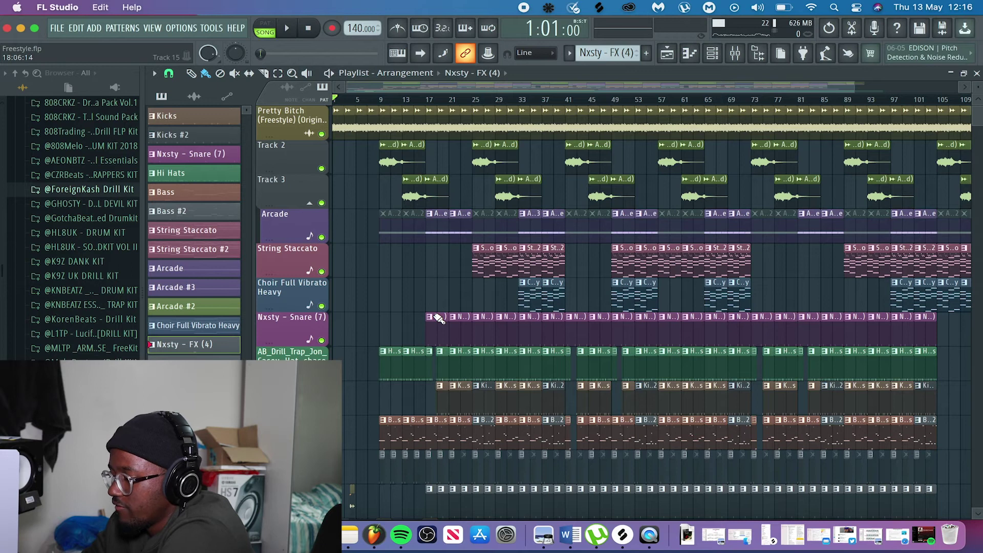
Play the beat from bar 1 while looking over the tracks down to the Arcade volume automation.
key("space")
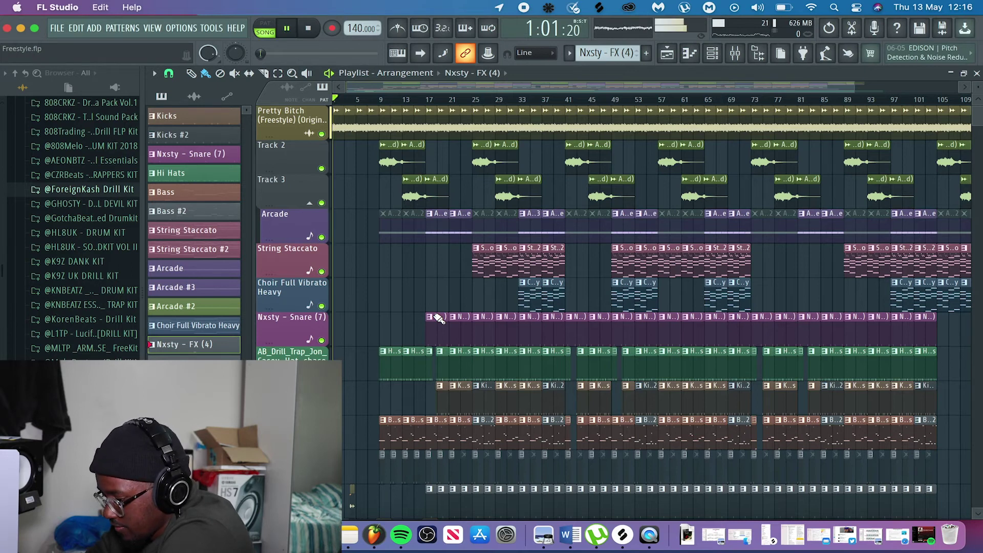
scroll(439, 318, "down", 6)
scroll(439, 318, "up", 3)
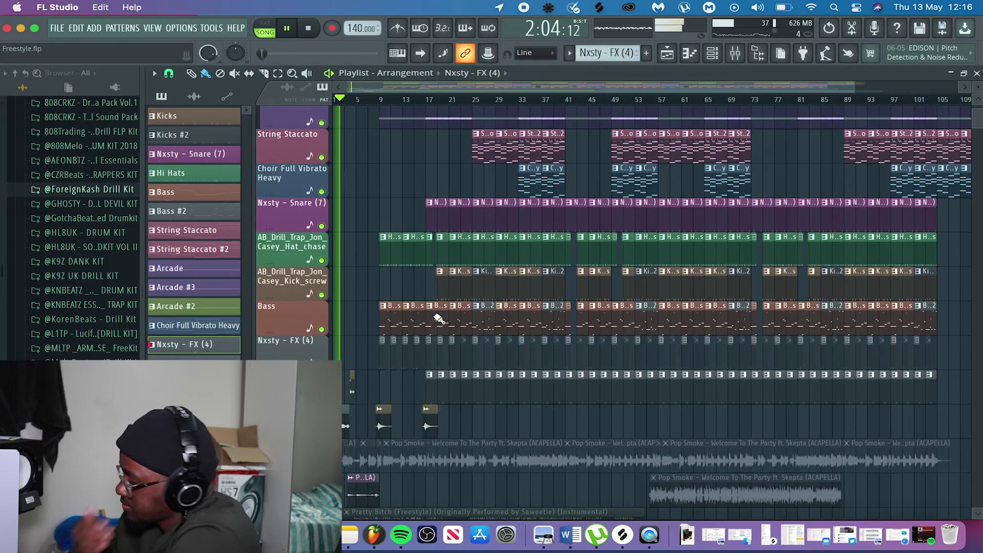
scroll(439, 318, "up", 3)
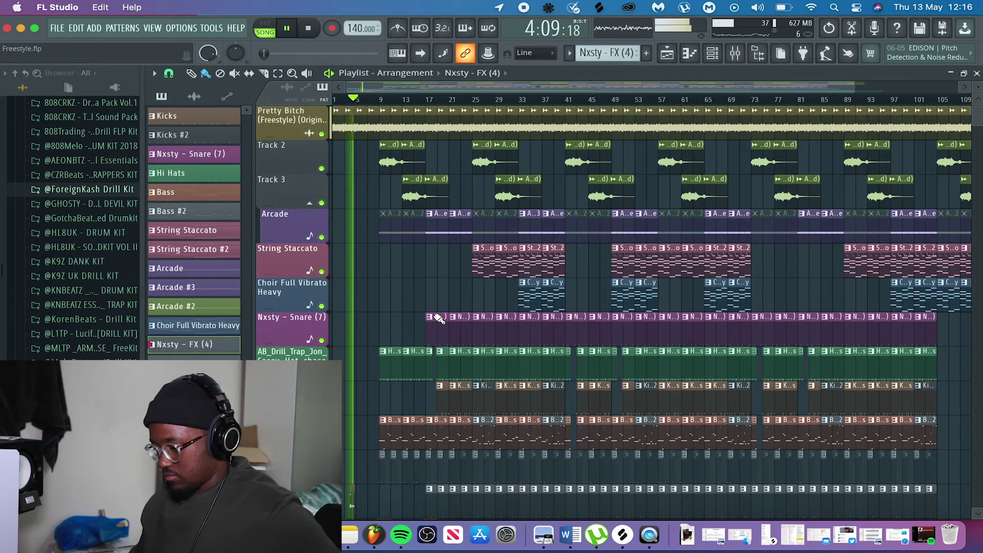
scroll(439, 319, "down", 3)
scroll(439, 318, "down", 3)
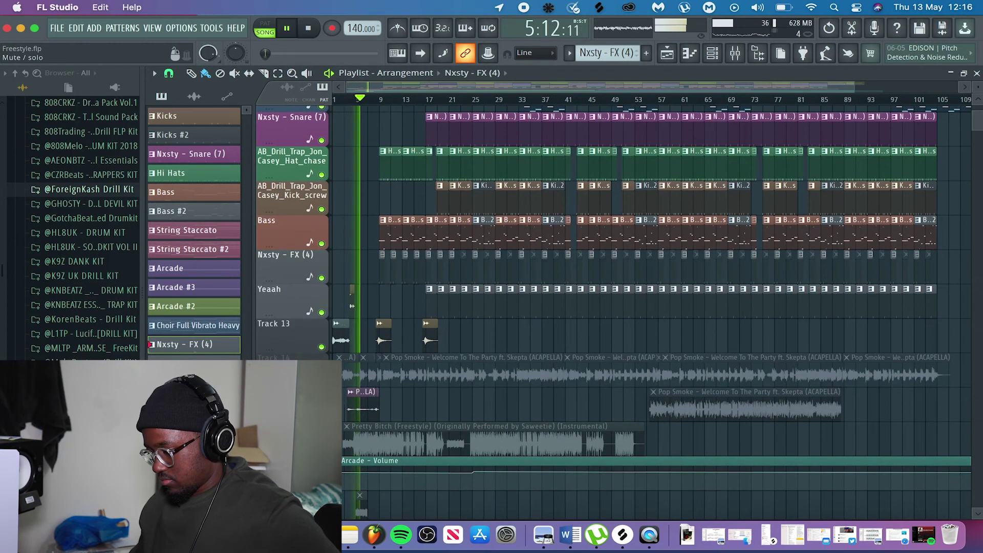
scroll(389, 273, "up", 6)
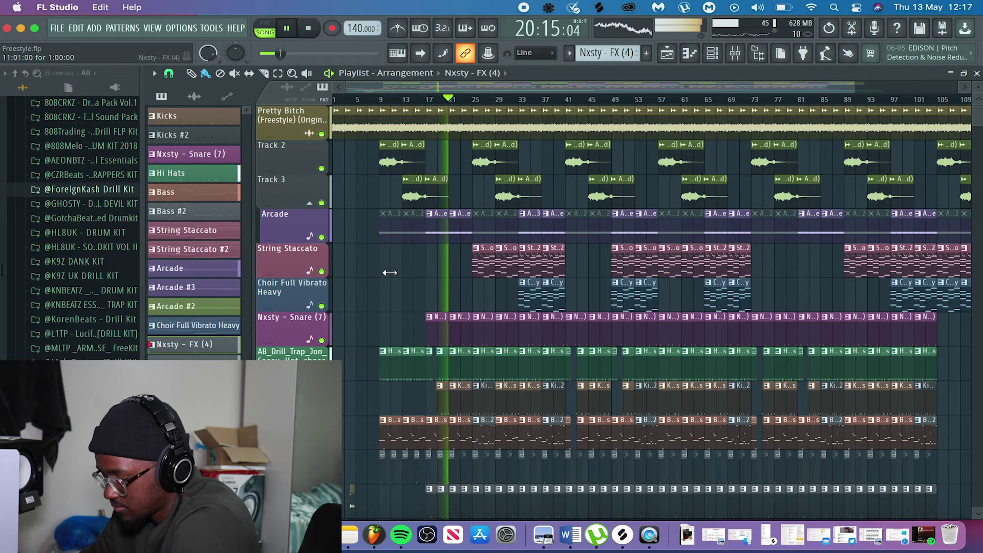
Follow the melody, choir and drum layers as the beat plays on from bar 20 past bar 72, and stop playback.
scroll(463, 282, "down", 3)
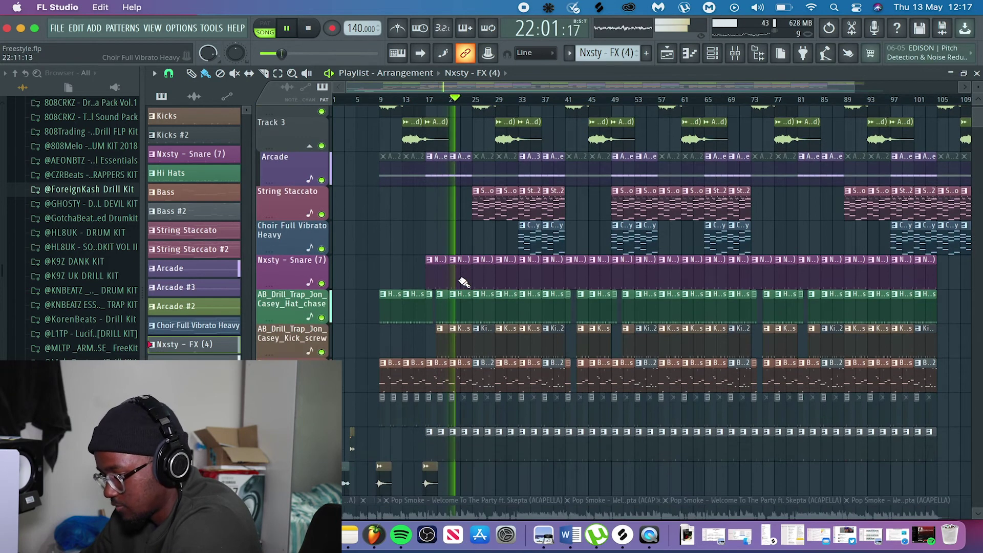
scroll(464, 281, "up", 3)
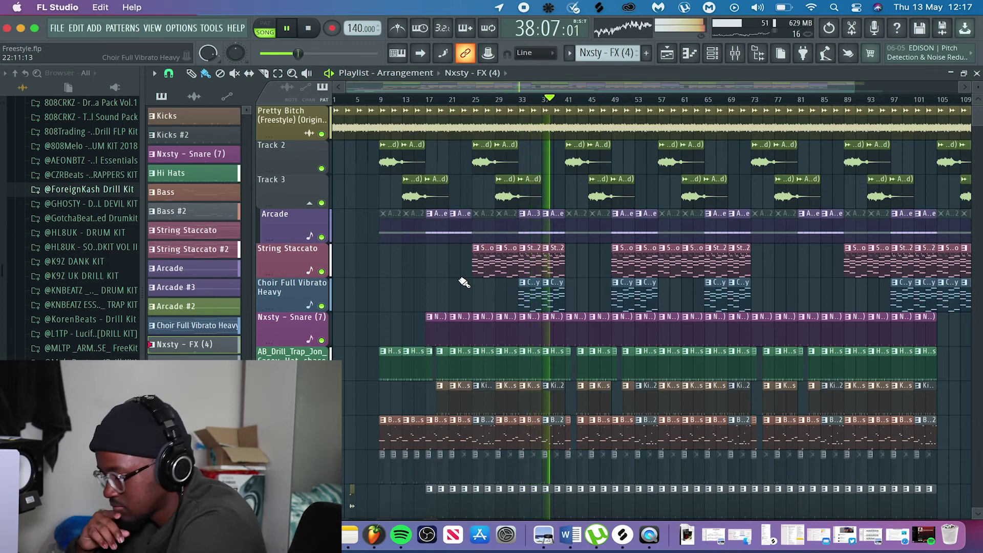
scroll(464, 282, "down", 3)
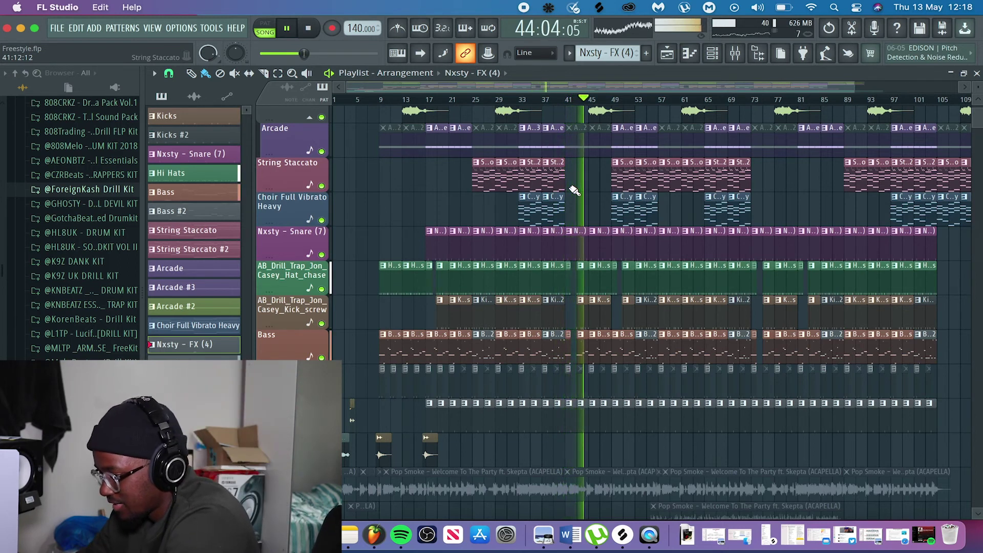
scroll(575, 190, "up", 3)
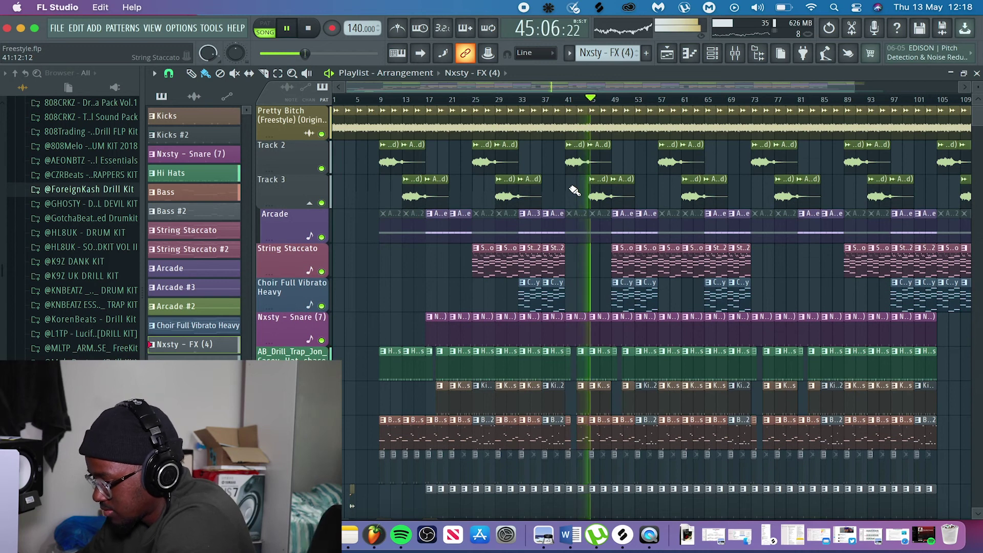
scroll(575, 191, "up", 2, "ctrl")
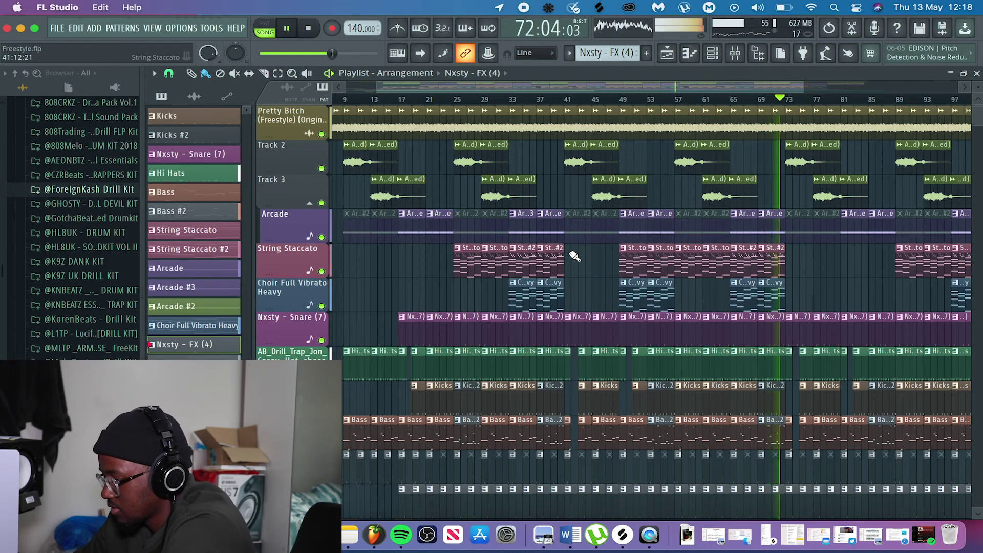
key("space")
Fit the whole arrangement up to bar 112 in view and look over its melody, drum, FX and vocal tracks.
scroll(574, 254, "down", 2)
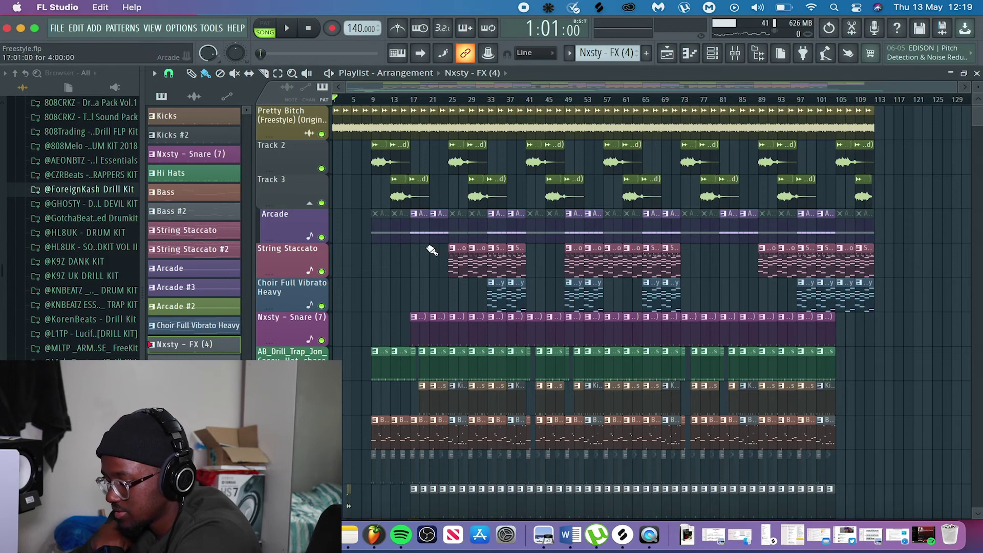
scroll(487, 310, "down", 4)
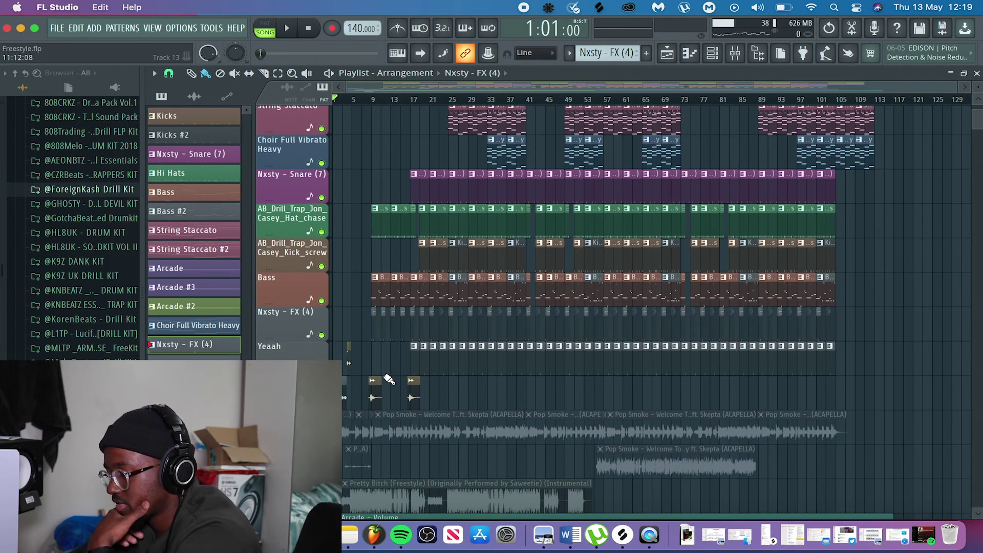
scroll(492, 190, "up", 4)
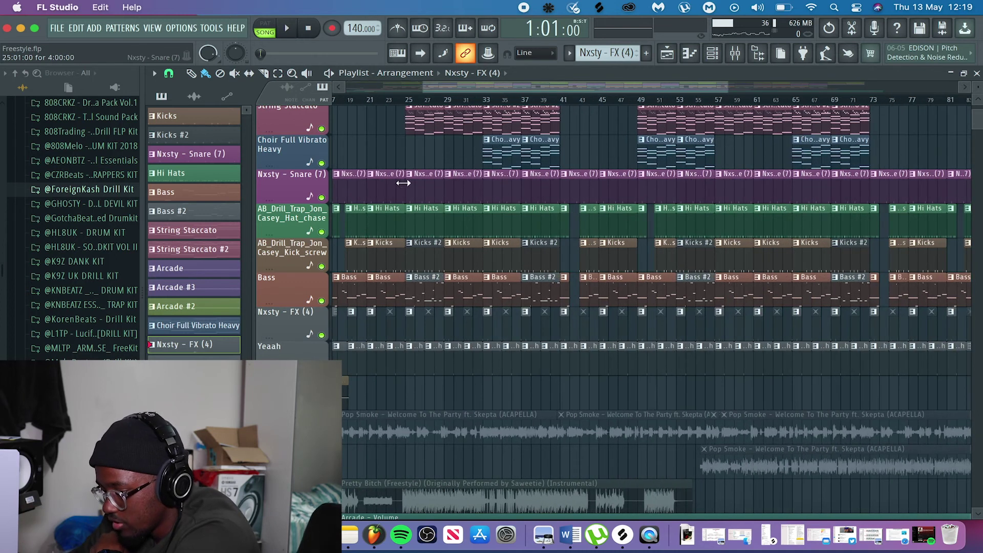
scroll(413, 265, "up", 4)
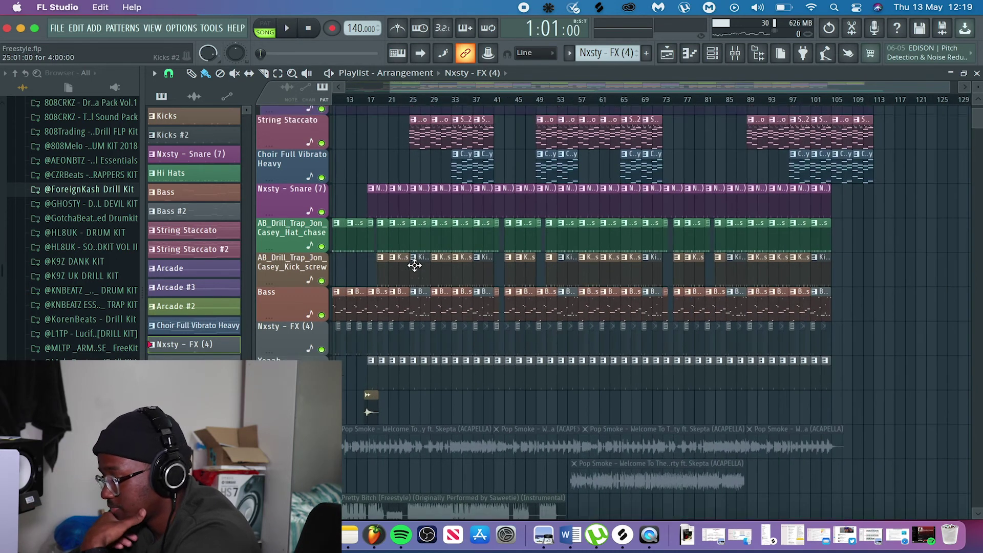
scroll(420, 265, "down", 3)
scroll(468, 212, "left", 3)
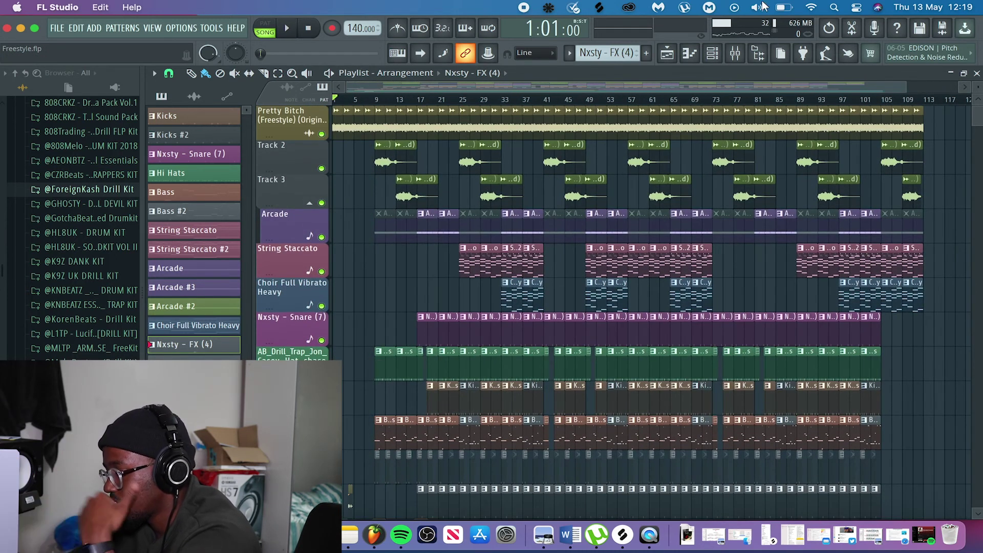
Check the mixer's track levels and the effects on the Pretty Bitch sample, and return to the playlist overview.
left_click(749, 49)
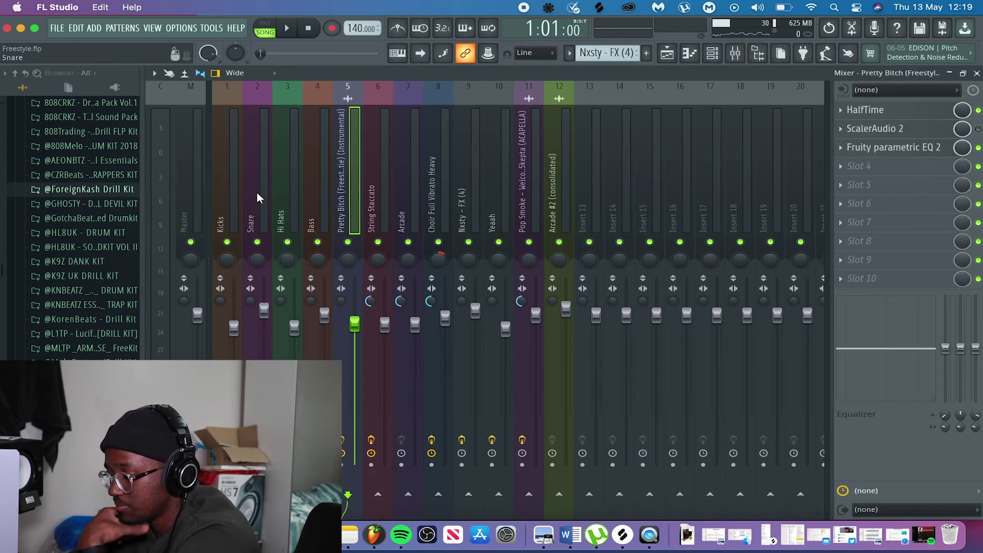
key("F5")
scroll(798, 233, "up", 6)
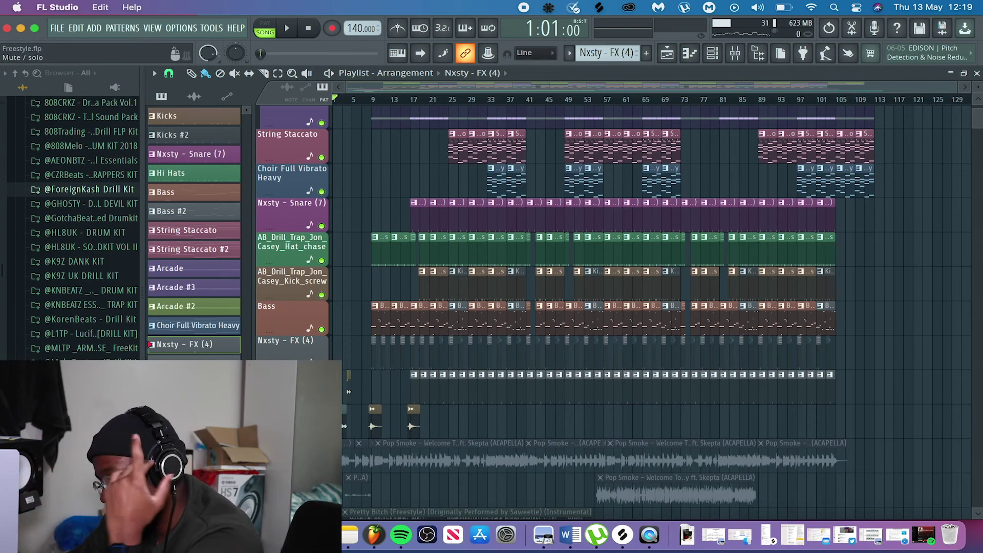
scroll(385, 327, "up", 3)
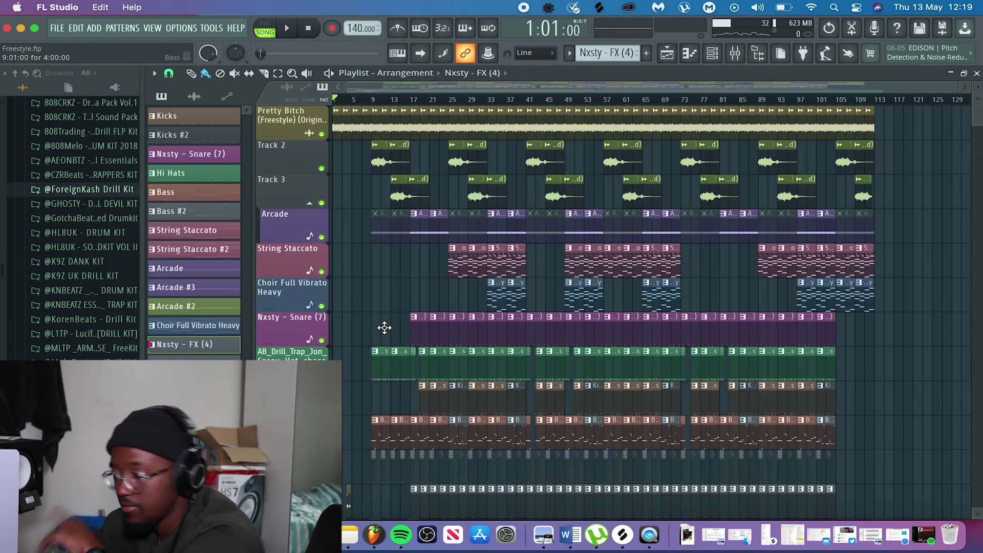